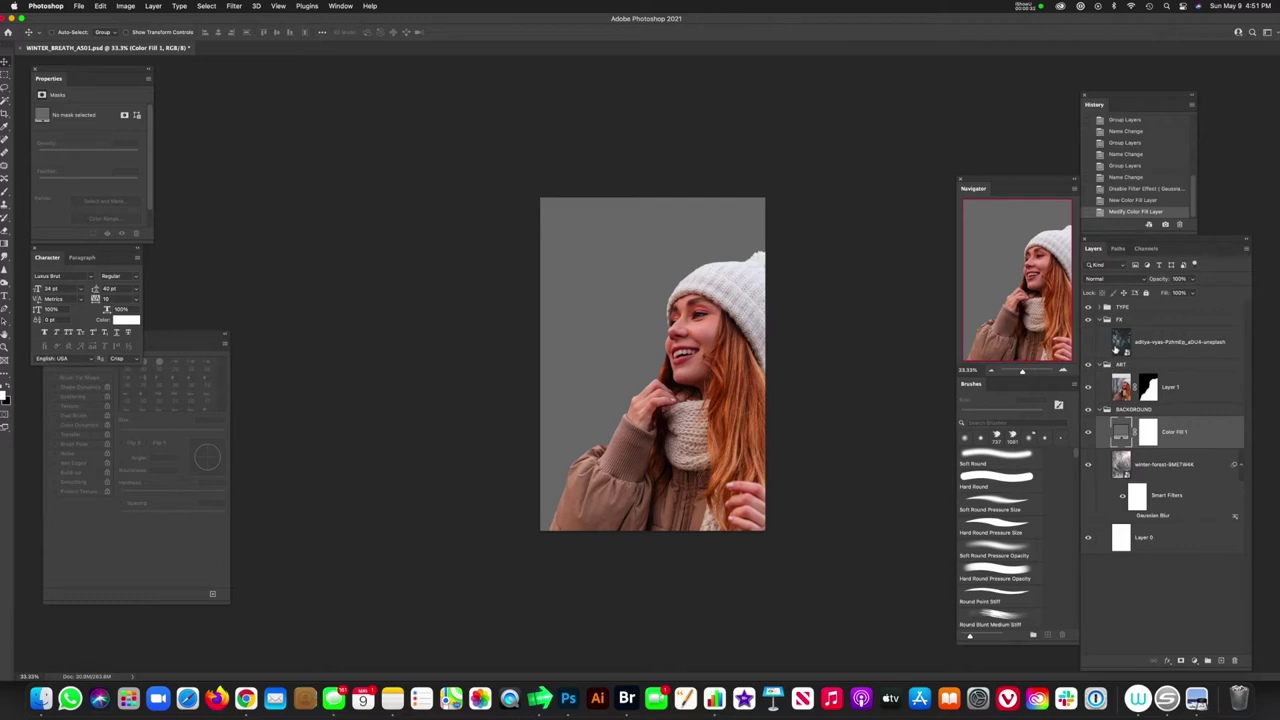
# Step: Toggle the visibility of the snow photo layer in the FX group to preview it, leaving it hidden
pyautogui.click(1120, 346)
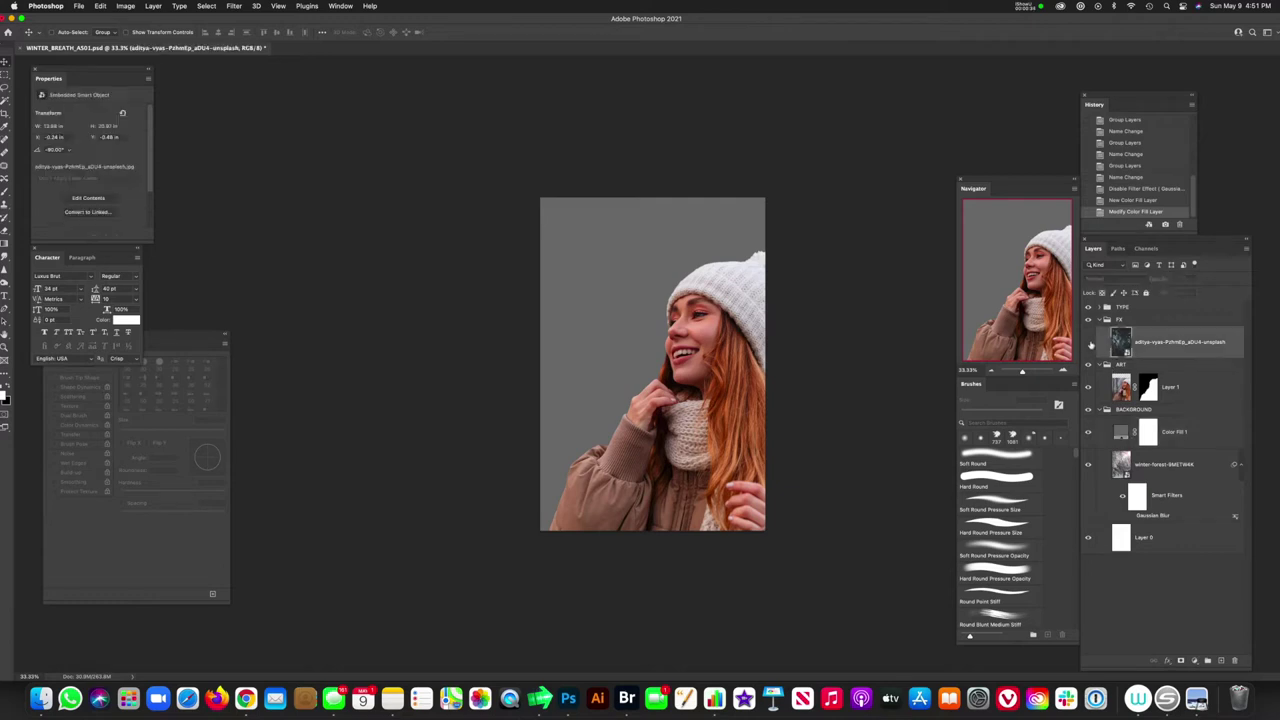
pyautogui.click(1091, 345)
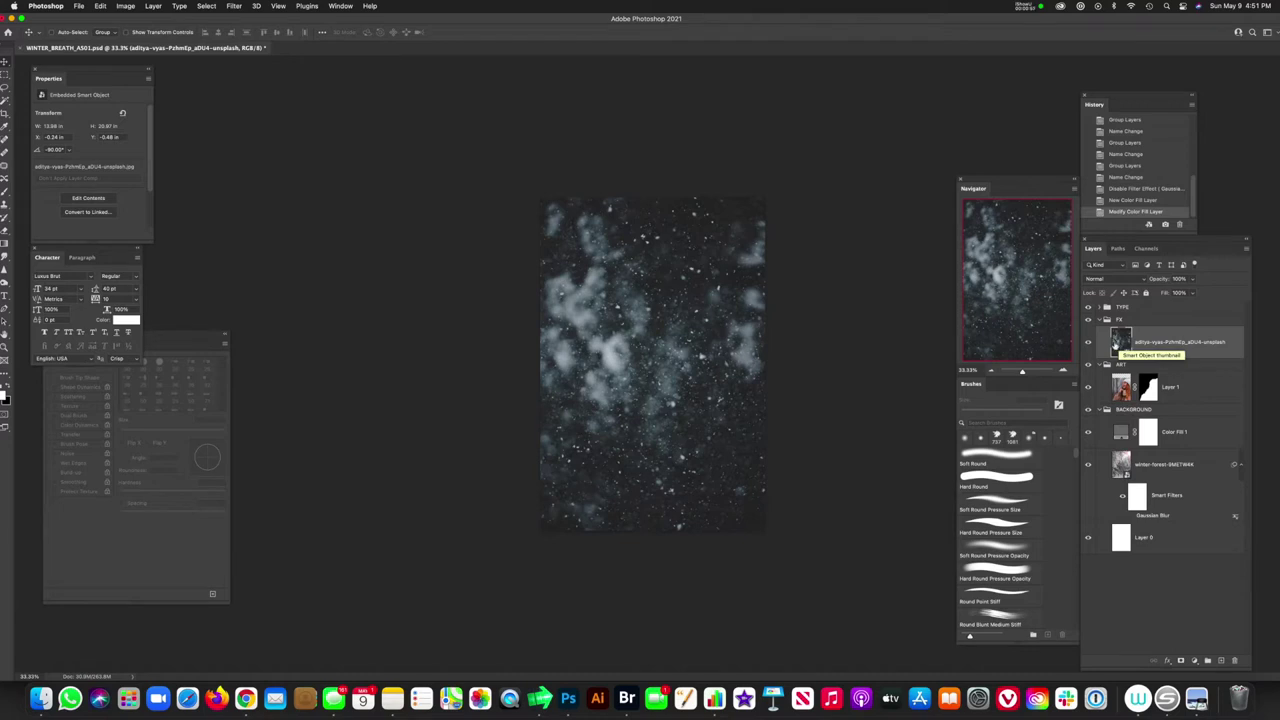
pyautogui.click(1089, 342)
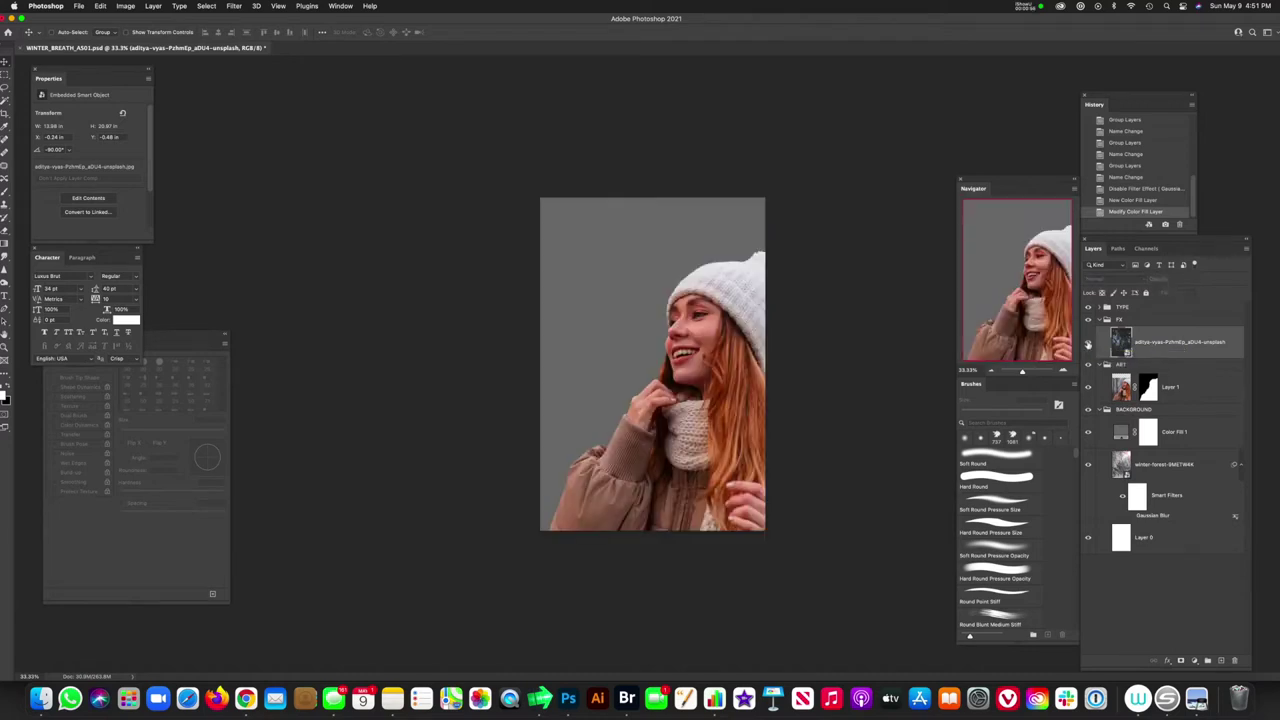
pyautogui.click(1088, 343)
pyautogui.click(1088, 343)
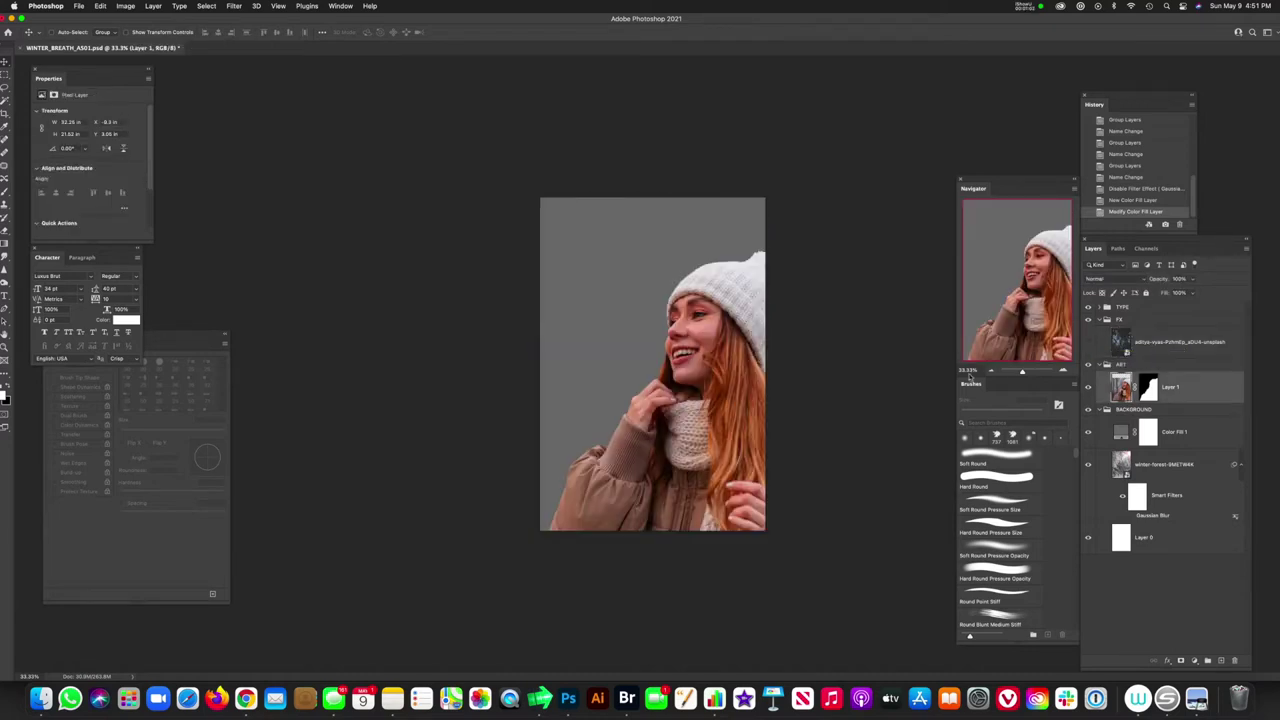
# Step: Disable and re-enable the layer mask on Layer 1 to compare the cut-out woman with the original photo
pyautogui.click(1096, 382)
pyautogui.keyDown('shift'); pyautogui.click(1148, 392); pyautogui.keyUp('shift')
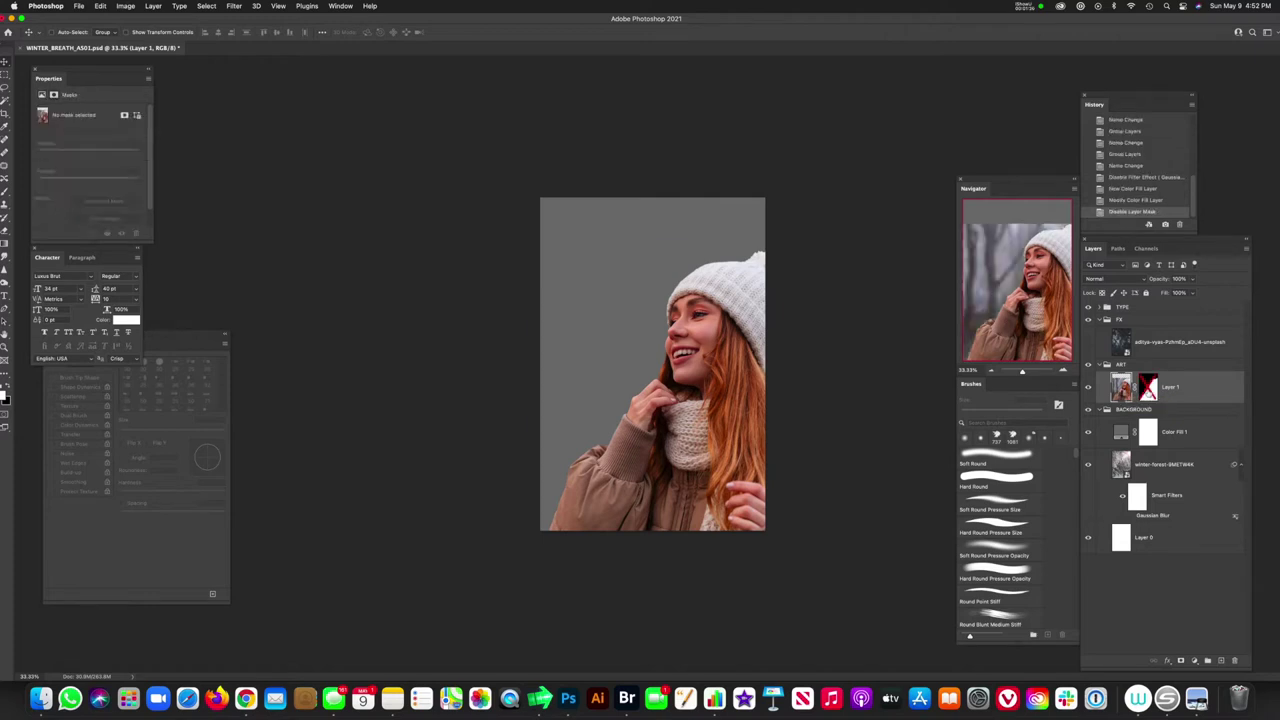
pyautogui.keyDown('shift'); pyautogui.click(1148, 392); pyautogui.keyUp('shift')
pyautogui.keyDown('shift'); pyautogui.click(1148, 392); pyautogui.keyUp('shift')
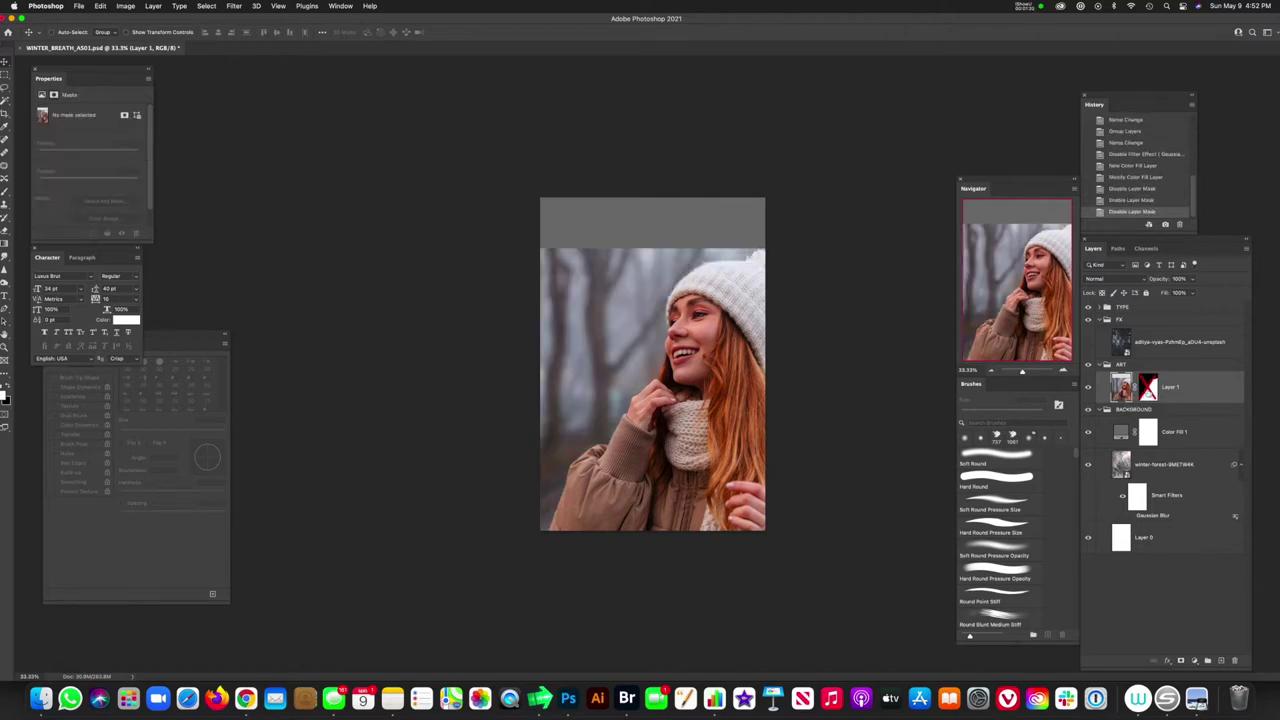
pyautogui.keyDown('shift'); pyautogui.click(1148, 392); pyautogui.keyUp('shift')
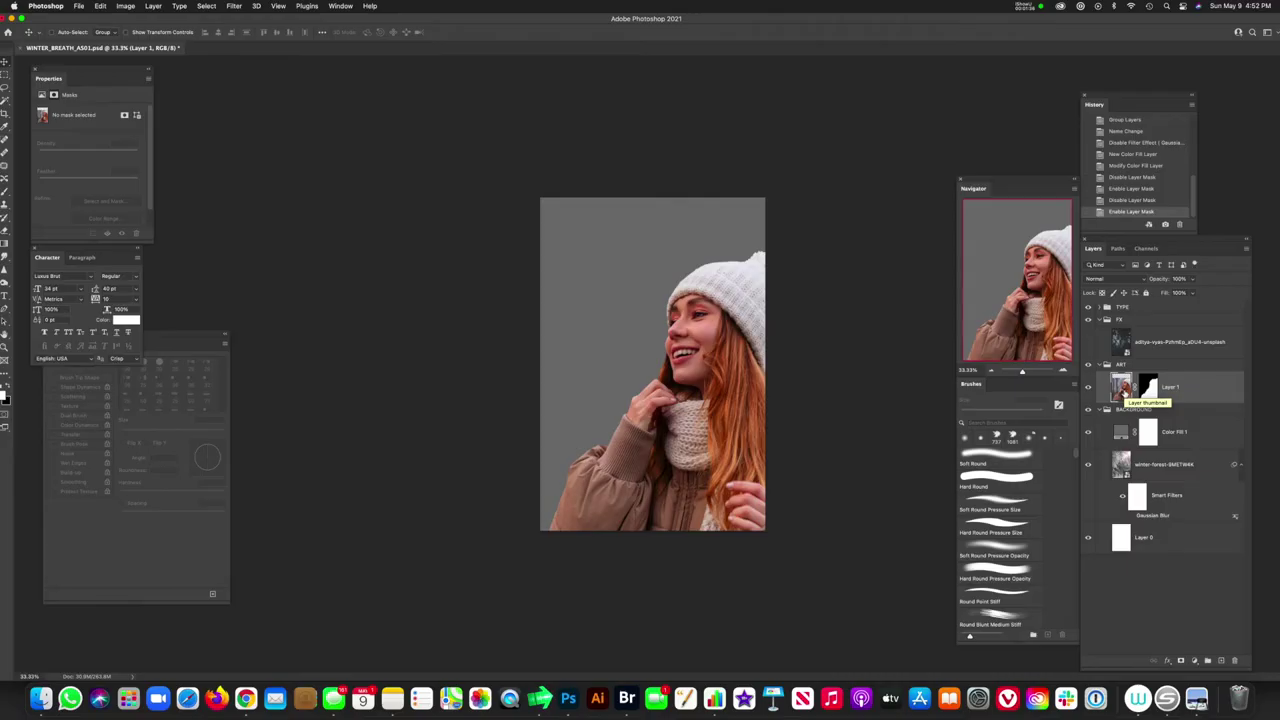
# Step: Hide the Color Fill 1 layer to review the woman against the winter forest background
pyautogui.click(1119, 436)
pyautogui.click(1089, 432)
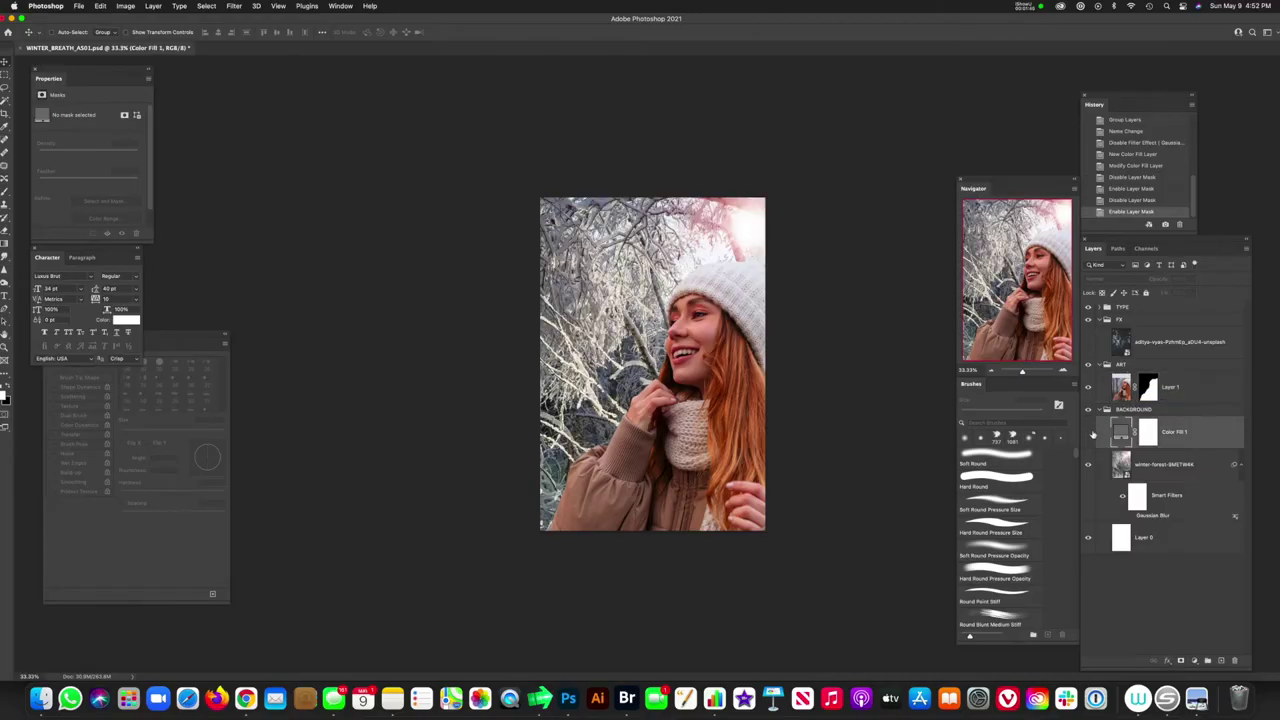
pyautogui.click(1118, 392)
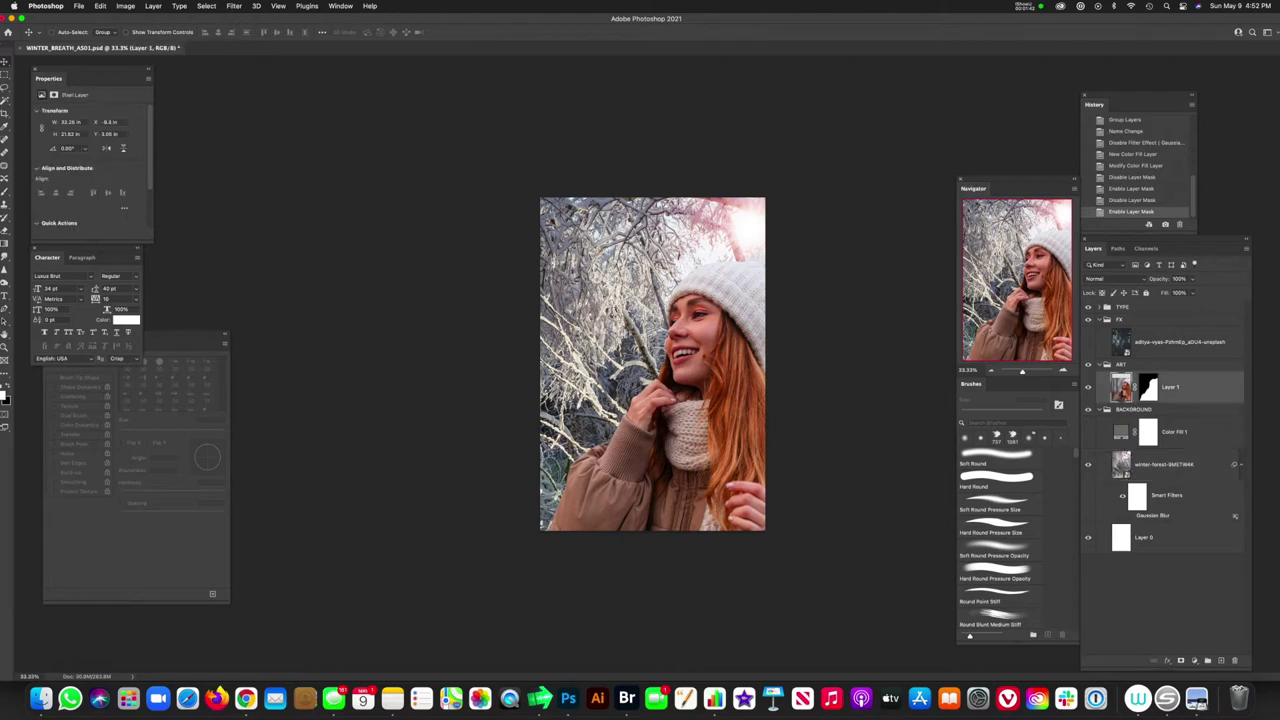
pyautogui.click(1119, 465)
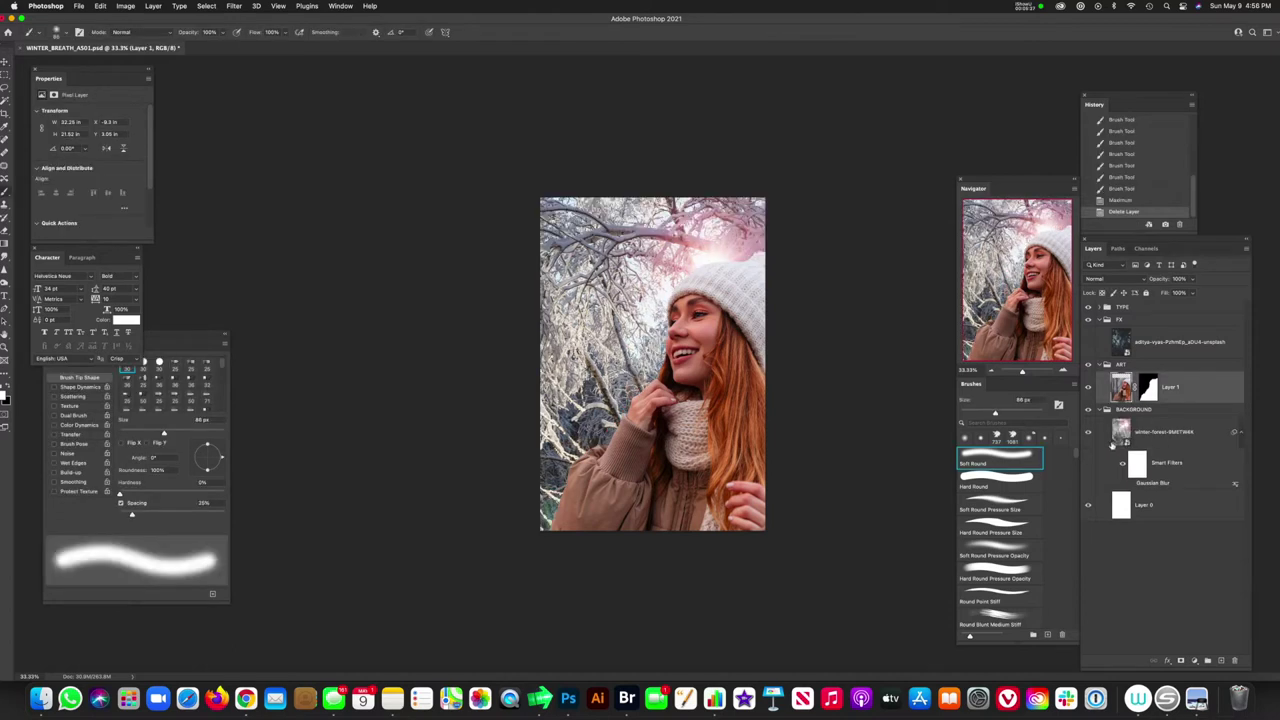
# Step: Add a solid color fill layer in neutral gray 979797 directly above the winter forest layer
pyautogui.click(1121, 443)
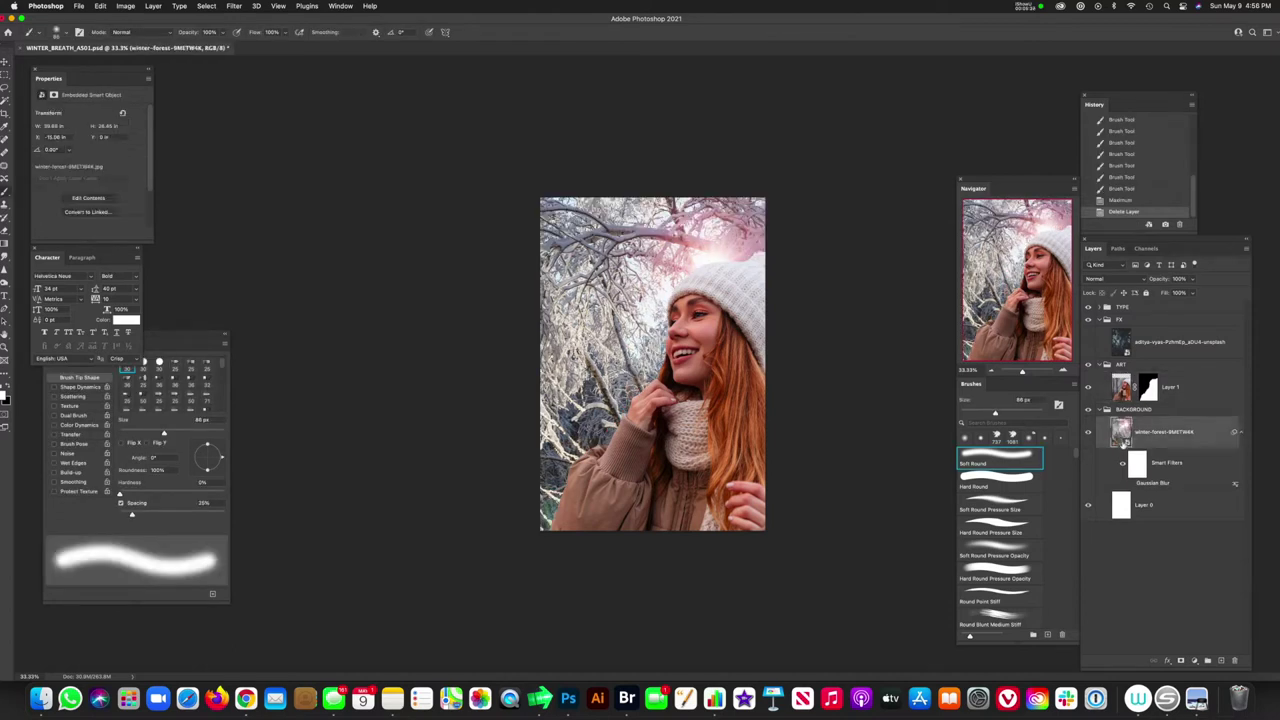
pyautogui.click(1195, 661)
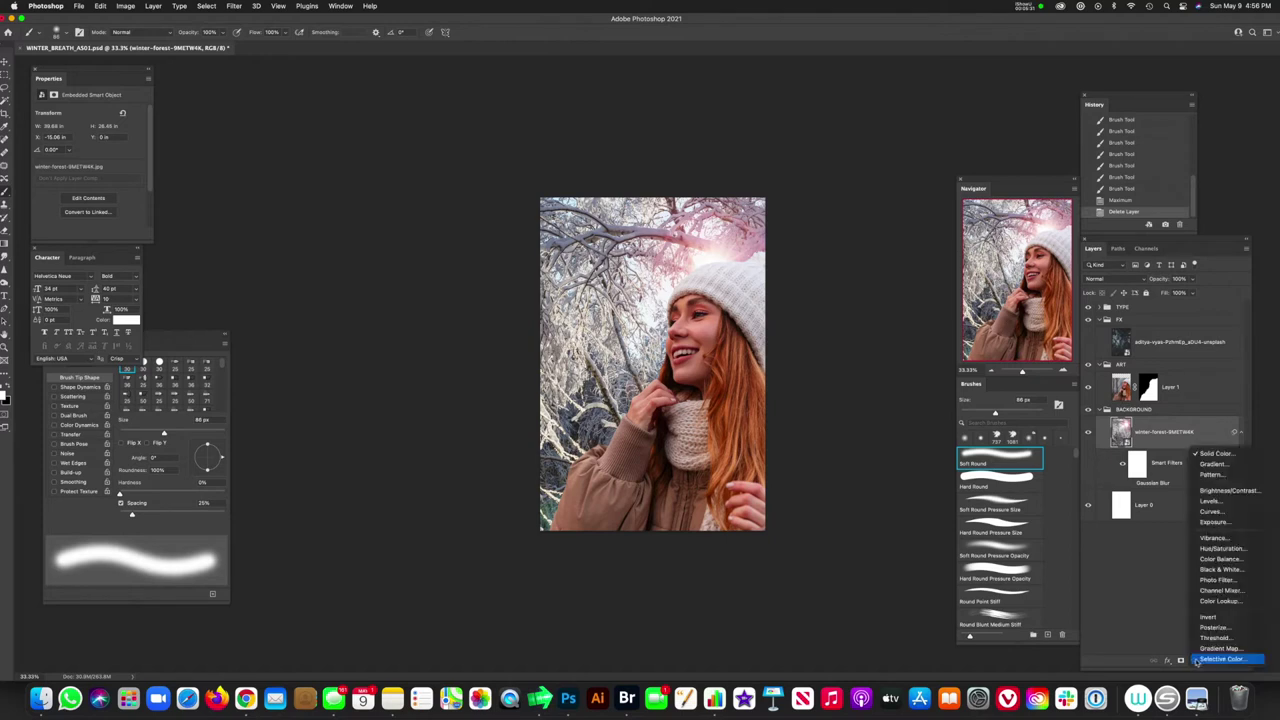
pyautogui.click(1222, 456)
pyautogui.click(107, 467)
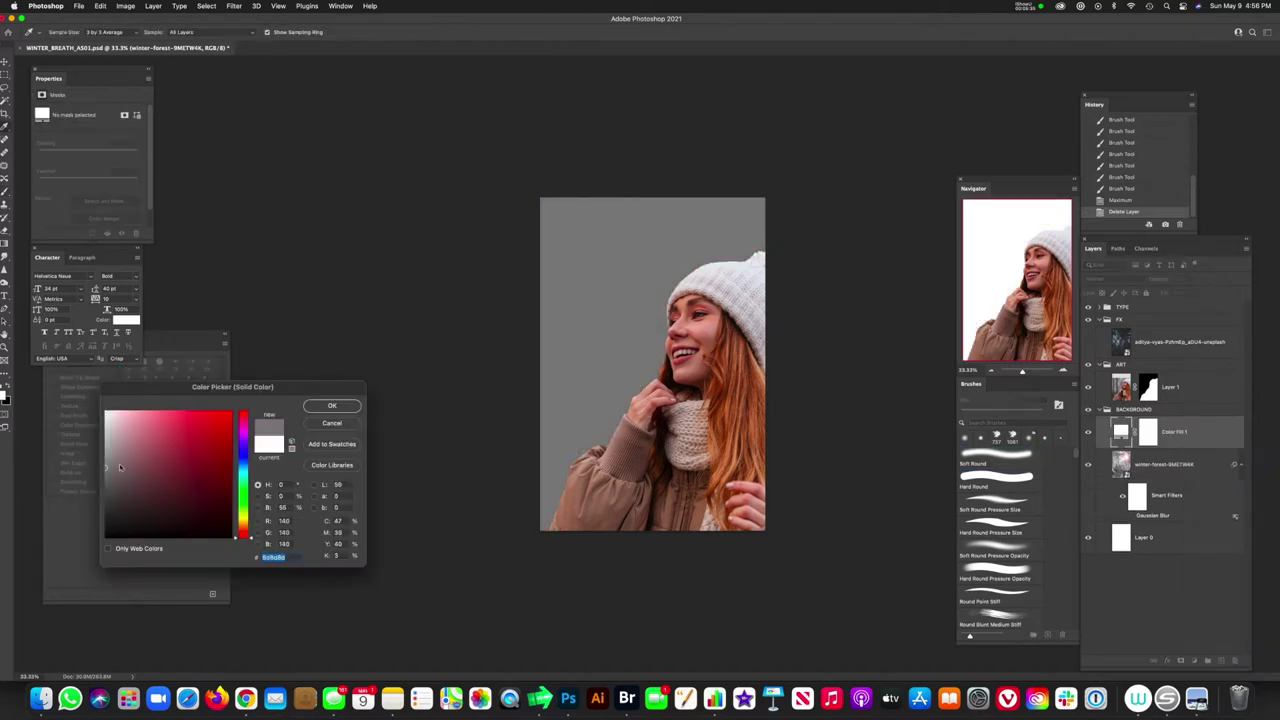
pyautogui.moveTo(124, 470); pyautogui.dragTo(97, 462)
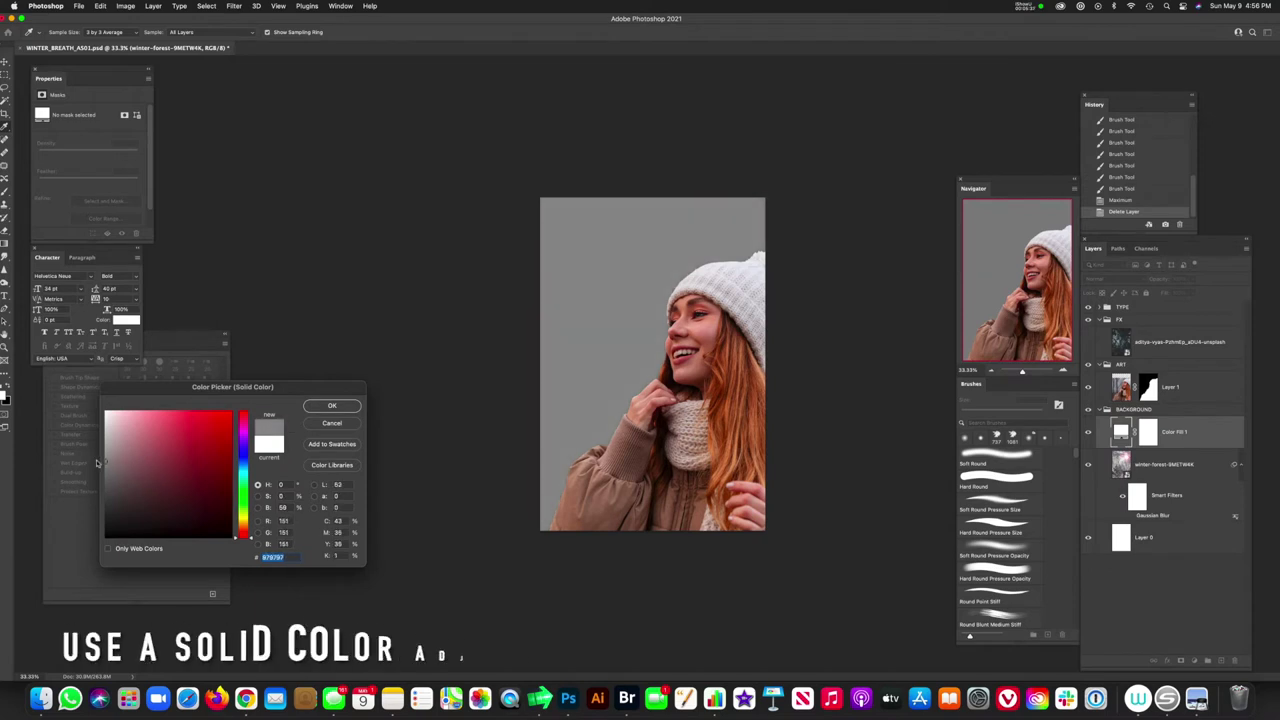
pyautogui.click(332, 405)
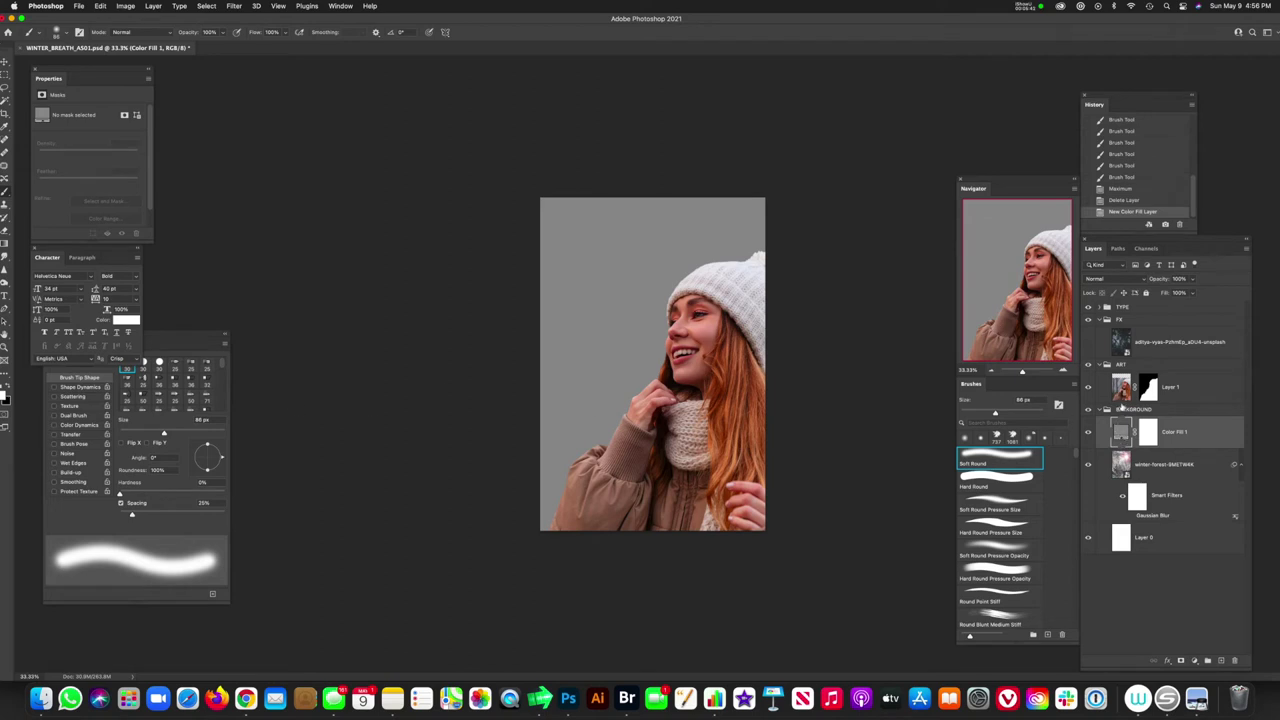
pyautogui.click(1124, 392)
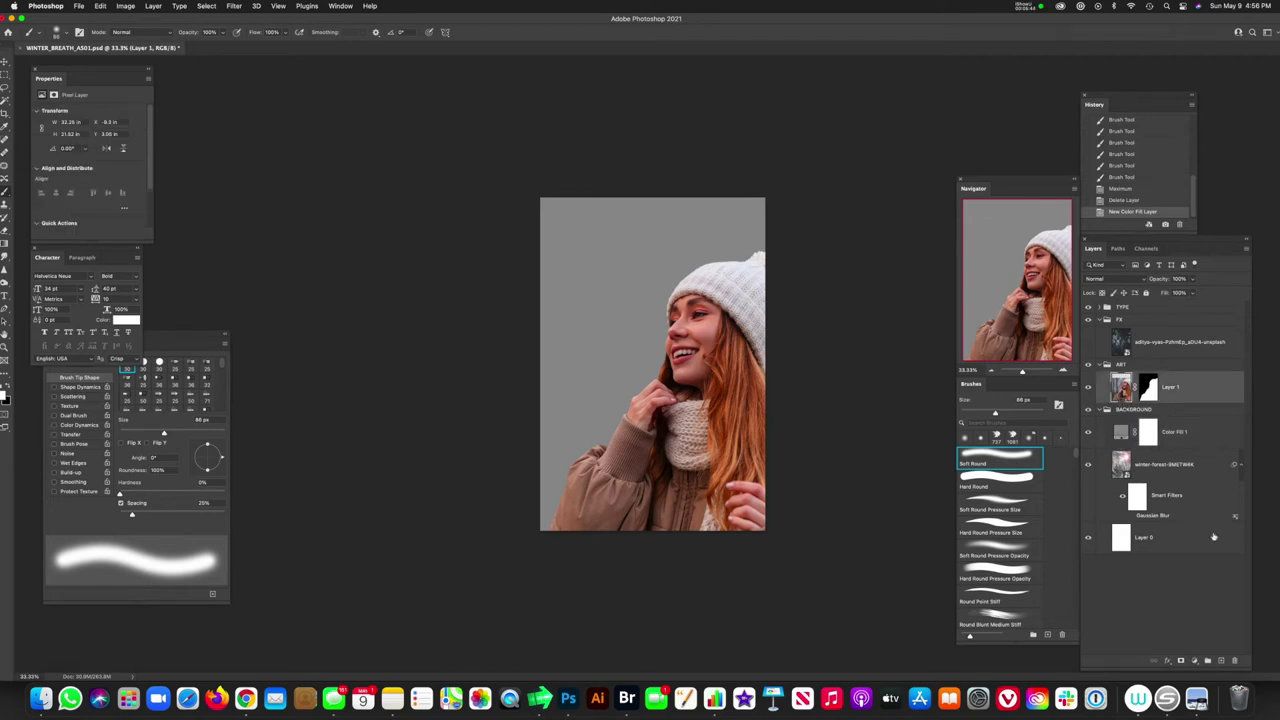
pyautogui.click(1222, 661)
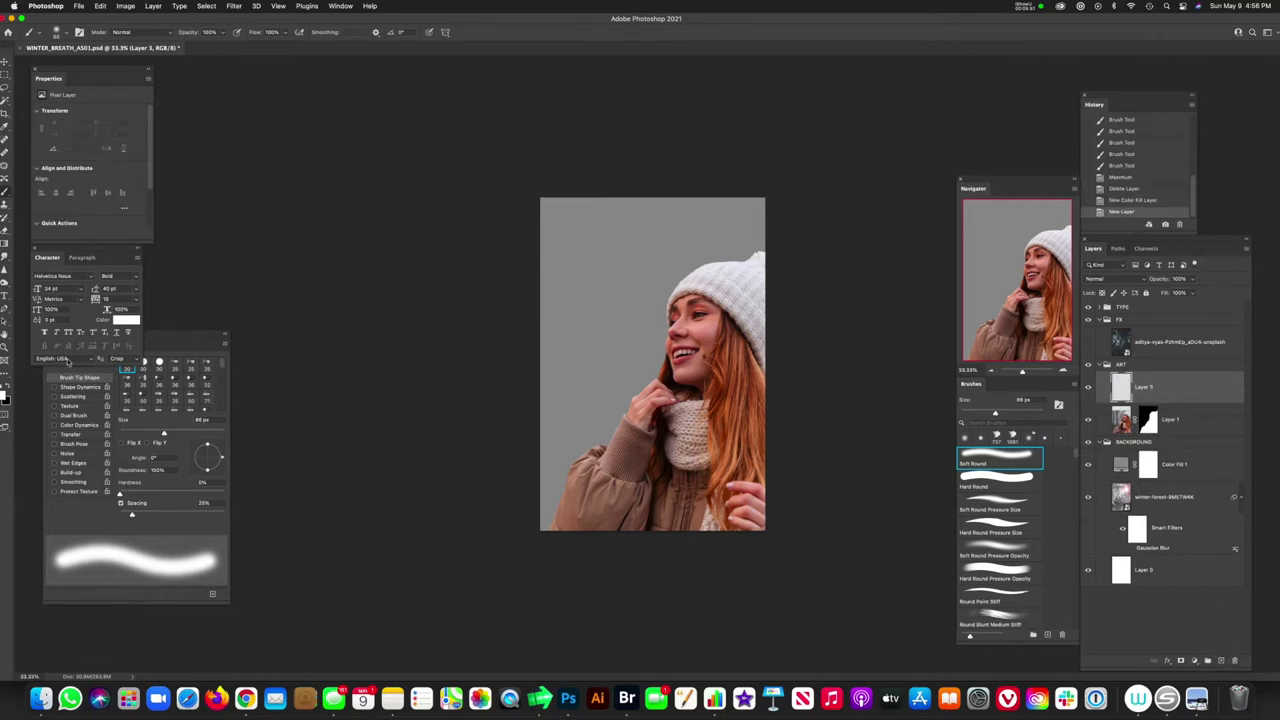
pyautogui.moveTo(77, 20); pyautogui.dragTo(95, 22)
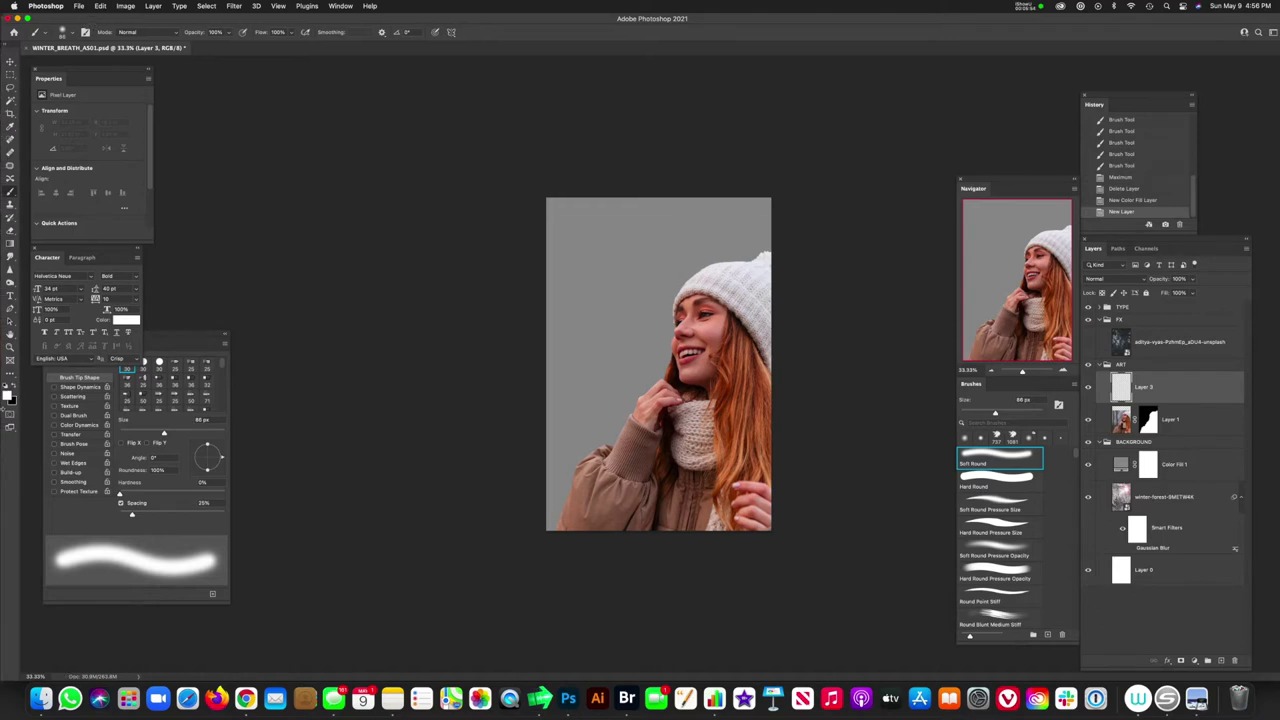
pyautogui.press('x')
pyautogui.press('x')
pyautogui.press('x')
pyautogui.press('super+z')
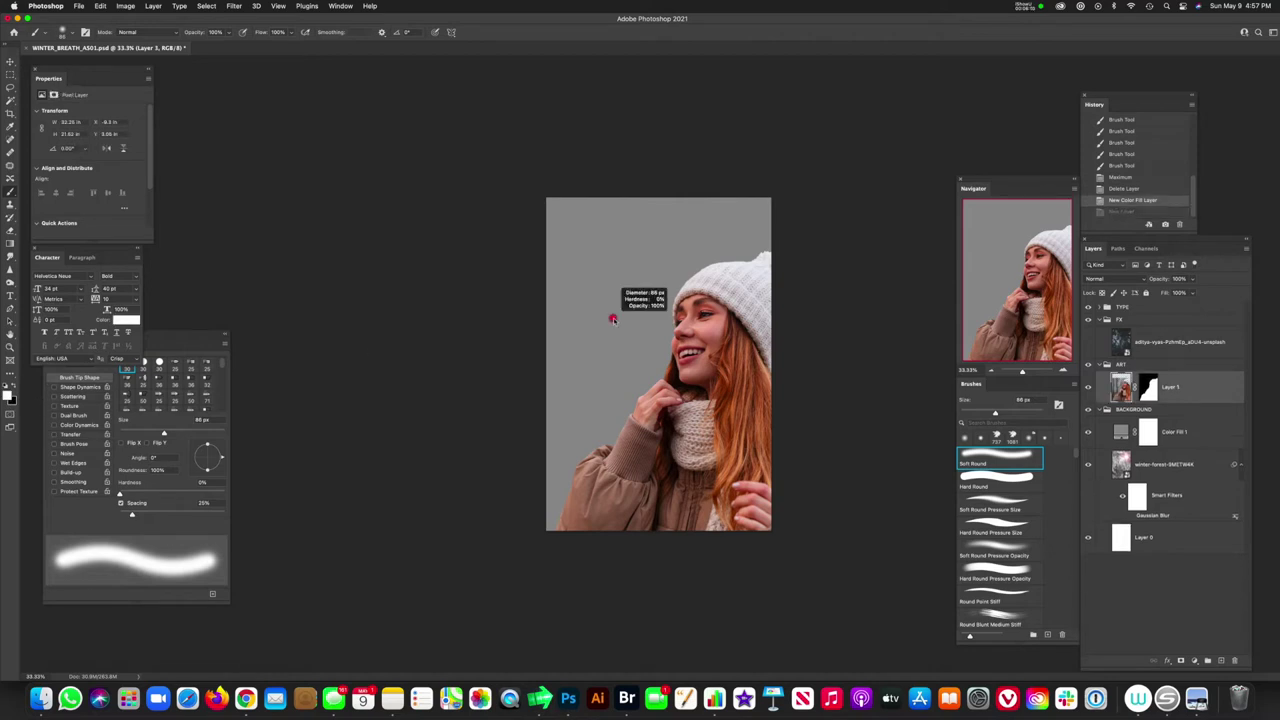
# Step: Set the soft round brush to about 732 px at 47% opacity and add a new layer above Layer 1
pyautogui.moveTo(620, 318)
pyautogui.mouseDown()
pyautogui.moveTo(698, 332)
pyautogui.moveTo(602, 330)
pyautogui.mouseUp()
pyautogui.moveTo(634, 269); pyautogui.dragTo(622, 276)
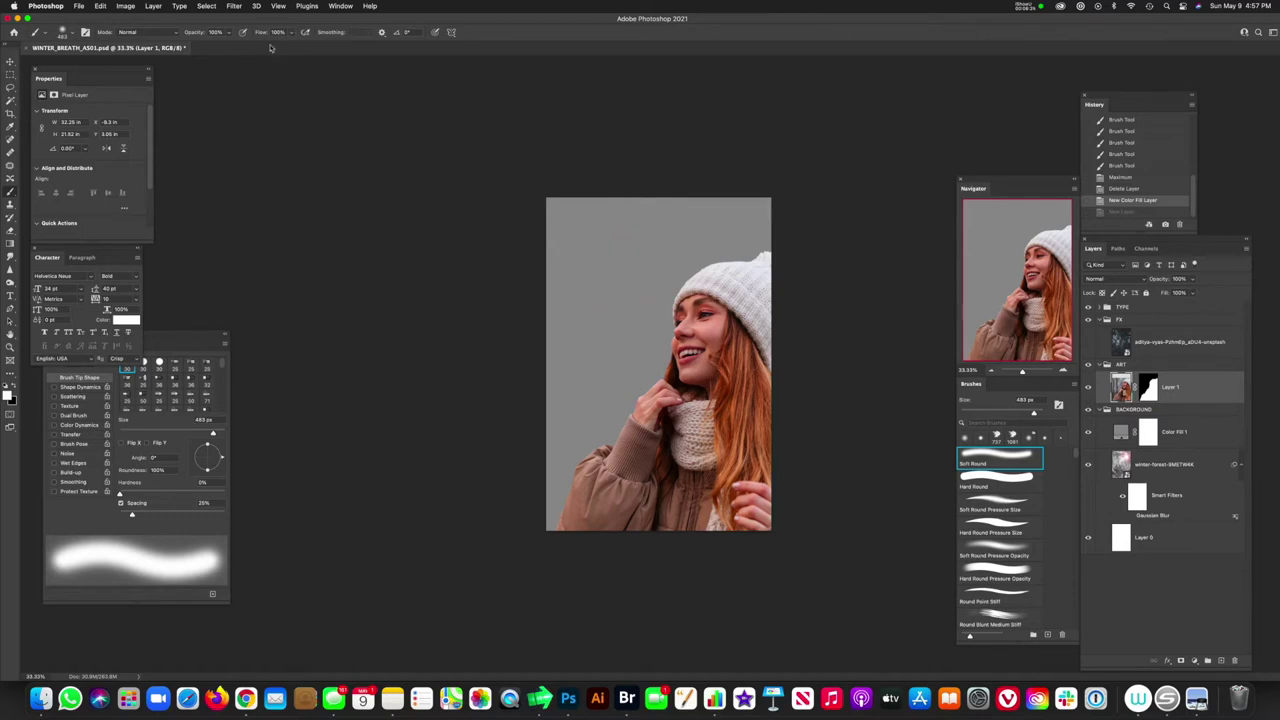
pyautogui.moveTo(229, 33); pyautogui.dragTo(209, 50)
pyautogui.moveTo(626, 317)
pyautogui.keyDown('ctrl'); pyautogui.keyDown('alt'); pyautogui.mouseDown()
pyautogui.moveTo(660, 320)
pyautogui.moveTo(670, 350)
pyautogui.mouseUp(); pyautogui.keyUp('alt'); pyautogui.keyUp('ctrl')
pyautogui.click(1221, 661)
pyautogui.click(655, 354)
pyautogui.press('super+z')
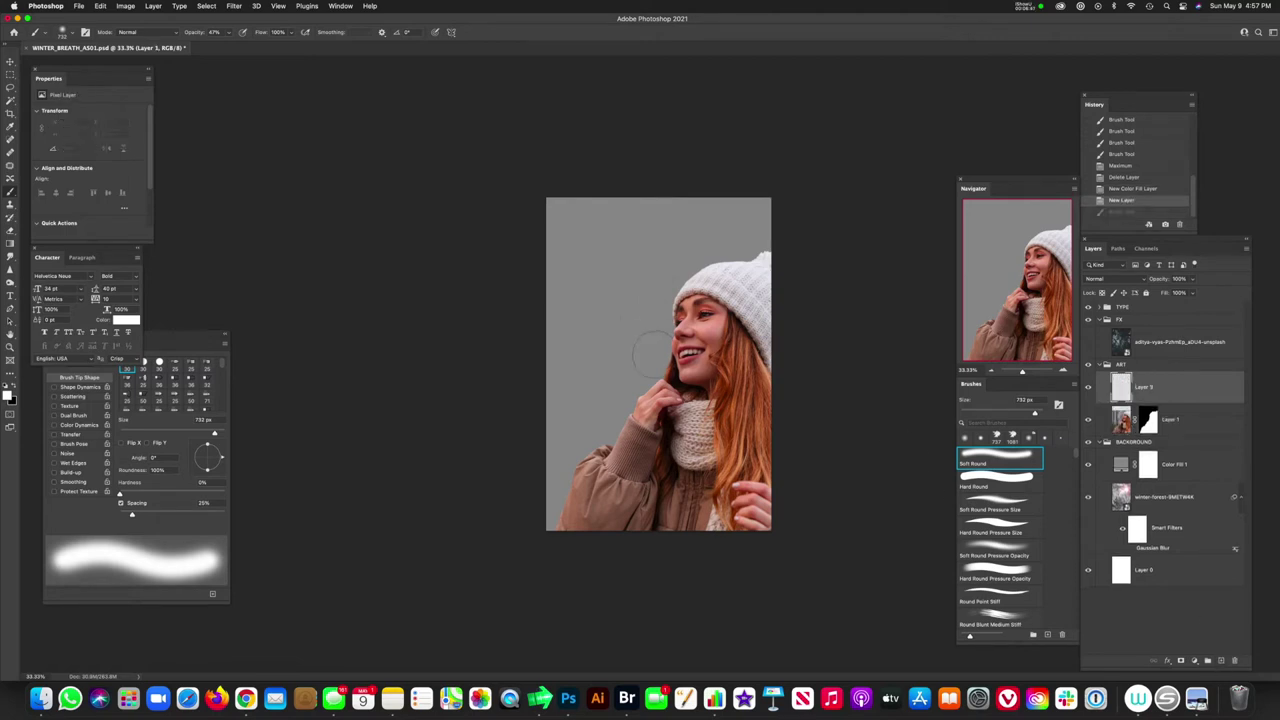
# Step: Paint overlapping white wisps of breath rising from the woman's mouth, reducing the brush size down to about 121 px
pyautogui.moveTo(656, 352)
pyautogui.mouseDown()
pyautogui.moveTo(604, 337)
pyautogui.moveTo(605, 320)
pyautogui.moveTo(655, 265)
pyautogui.moveTo(575, 232)
pyautogui.mouseUp()
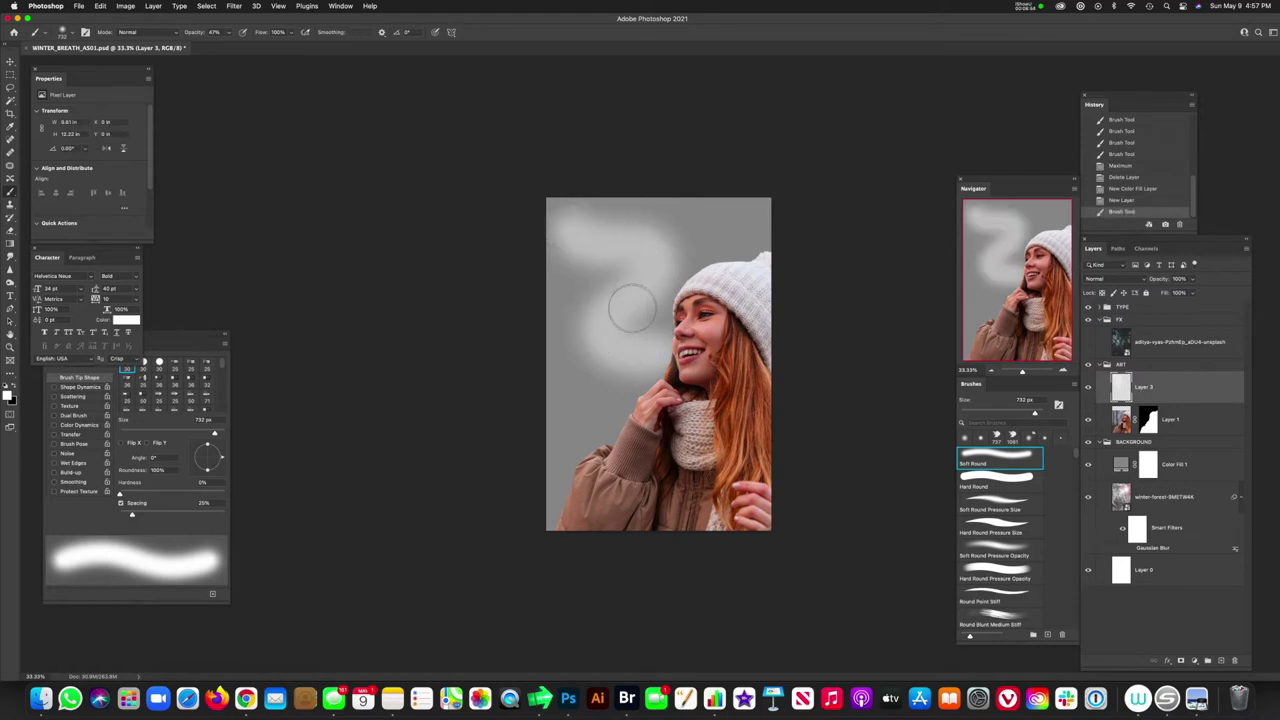
pyautogui.moveTo(662, 341)
pyautogui.mouseDown()
pyautogui.moveTo(603, 312)
pyautogui.moveTo(636, 272)
pyautogui.moveTo(638, 240)
pyautogui.moveTo(654, 339)
pyautogui.mouseUp()
pyautogui.moveTo(652, 320); pyautogui.dragTo(643, 205)
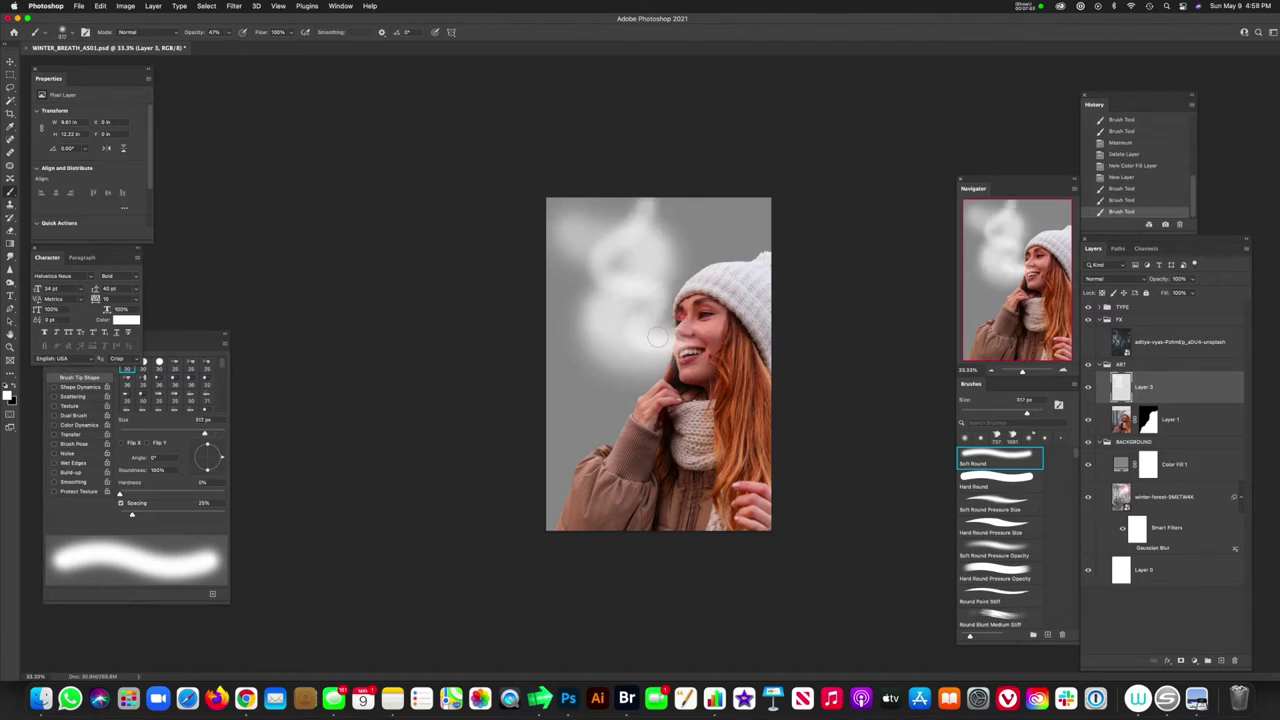
pyautogui.moveTo(615, 290); pyautogui.dragTo(582, 205)
pyautogui.moveTo(651, 331)
pyautogui.mouseDown()
pyautogui.moveTo(625, 331)
pyautogui.moveTo(633, 298)
pyautogui.moveTo(606, 238)
pyautogui.mouseUp()
pyautogui.moveTo(621, 299)
pyautogui.mouseDown()
pyautogui.moveTo(634, 249)
pyautogui.moveTo(637, 316)
pyautogui.mouseUp()
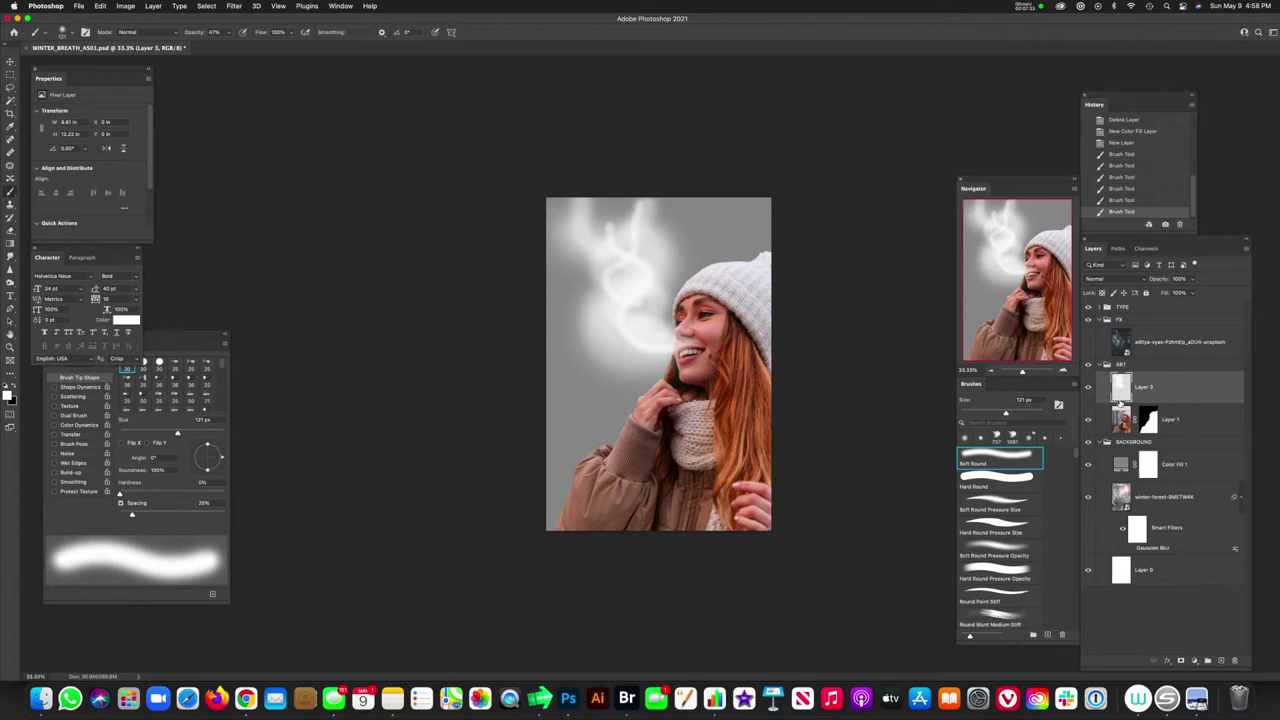
# Step: Apply the Maximum filter to the painted breath with a radius of 31.3 pixels, preserving Roundness
pyautogui.click(234, 6)
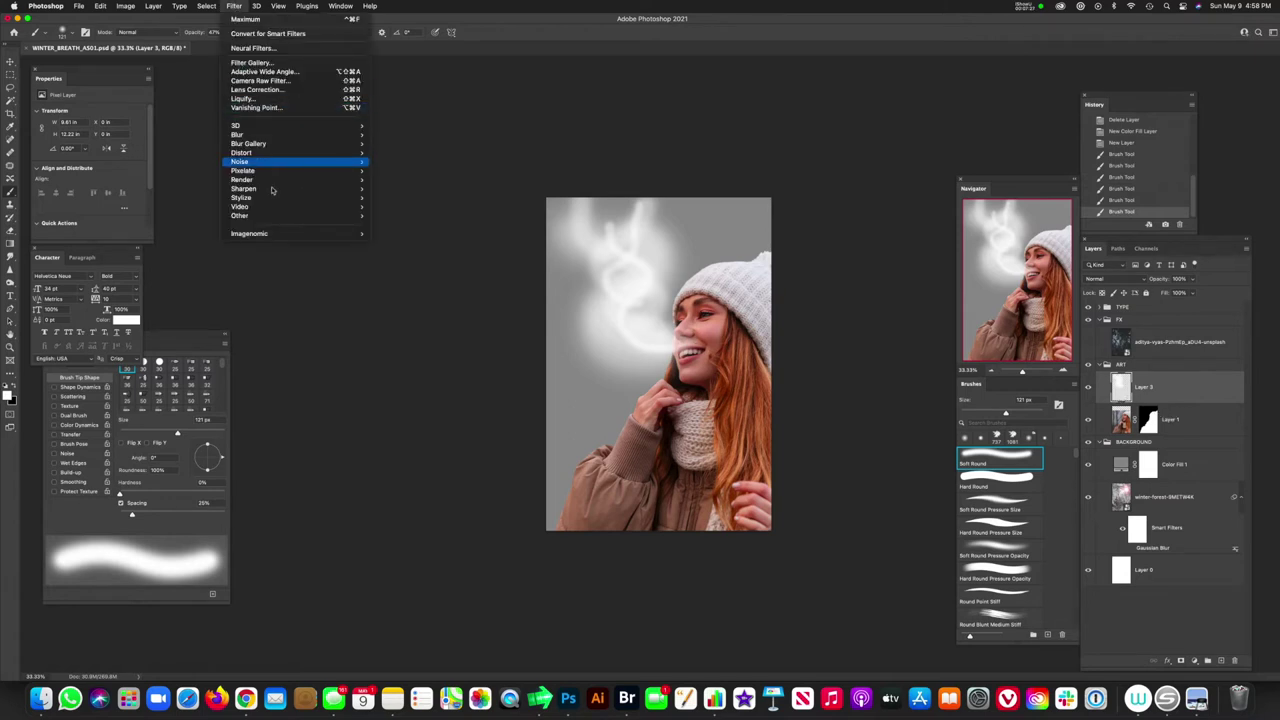
pyautogui.moveTo(278, 219)
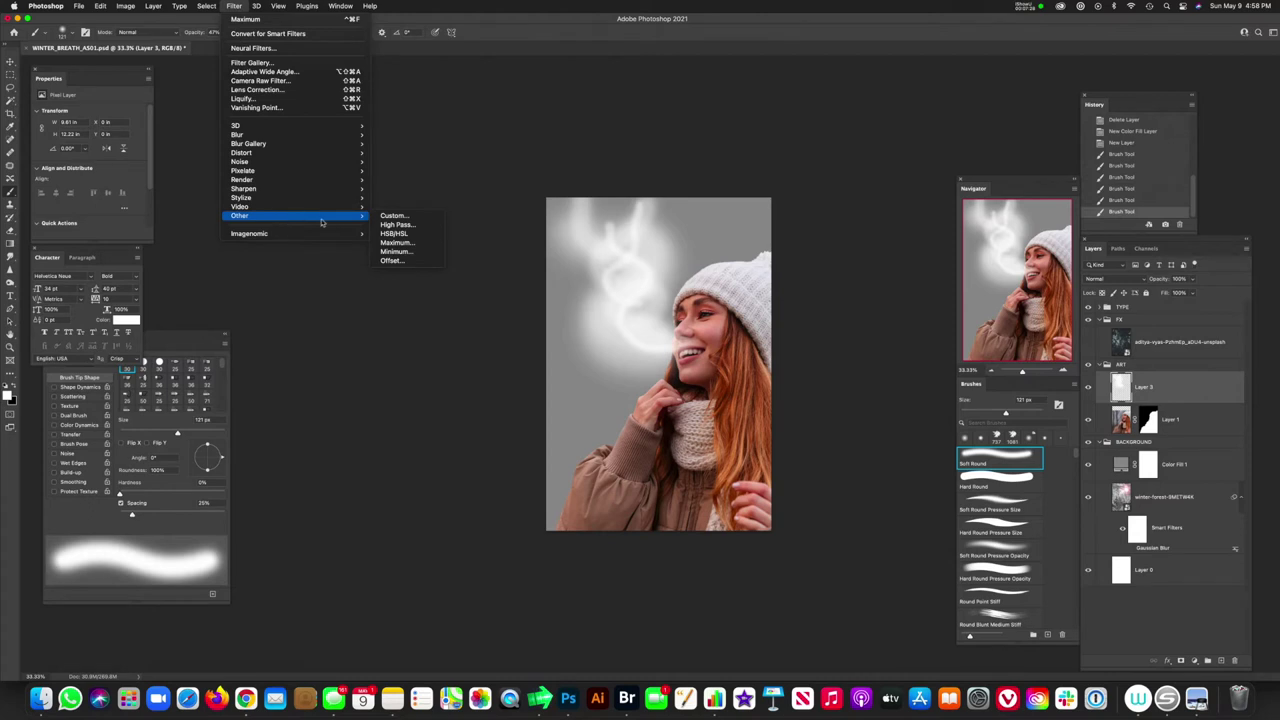
pyautogui.click(427, 245)
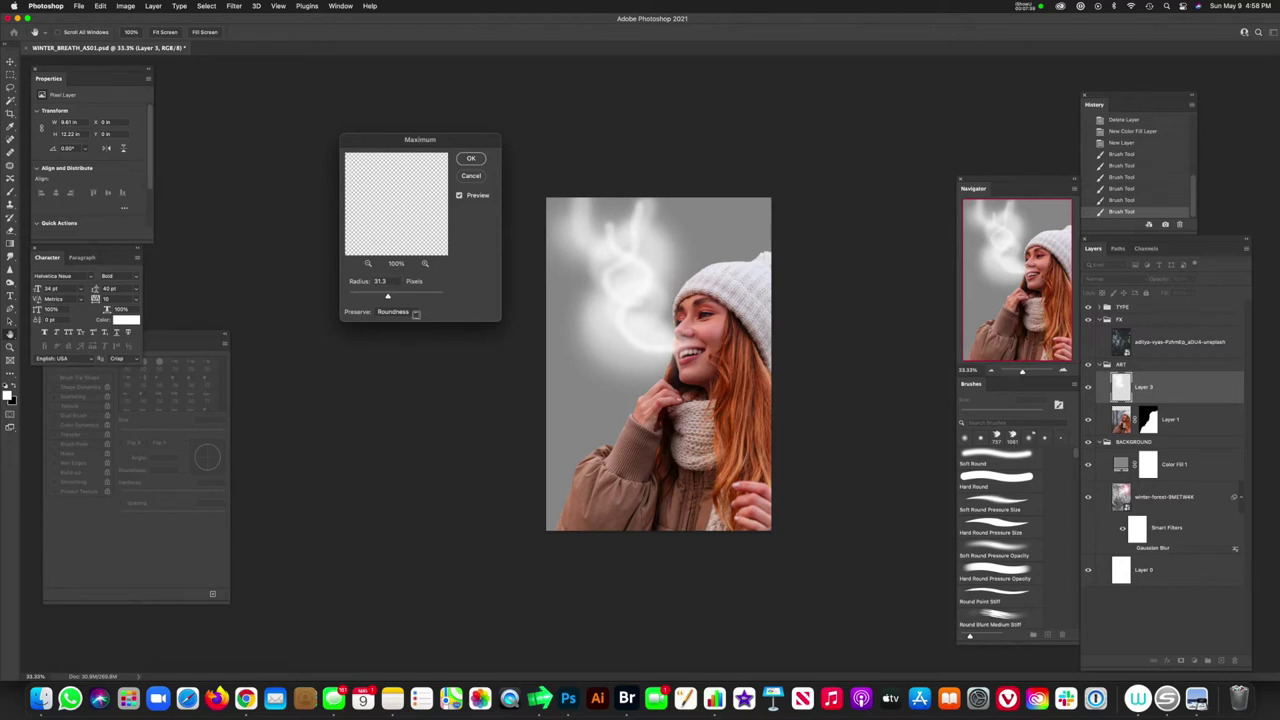
pyautogui.click(411, 313)
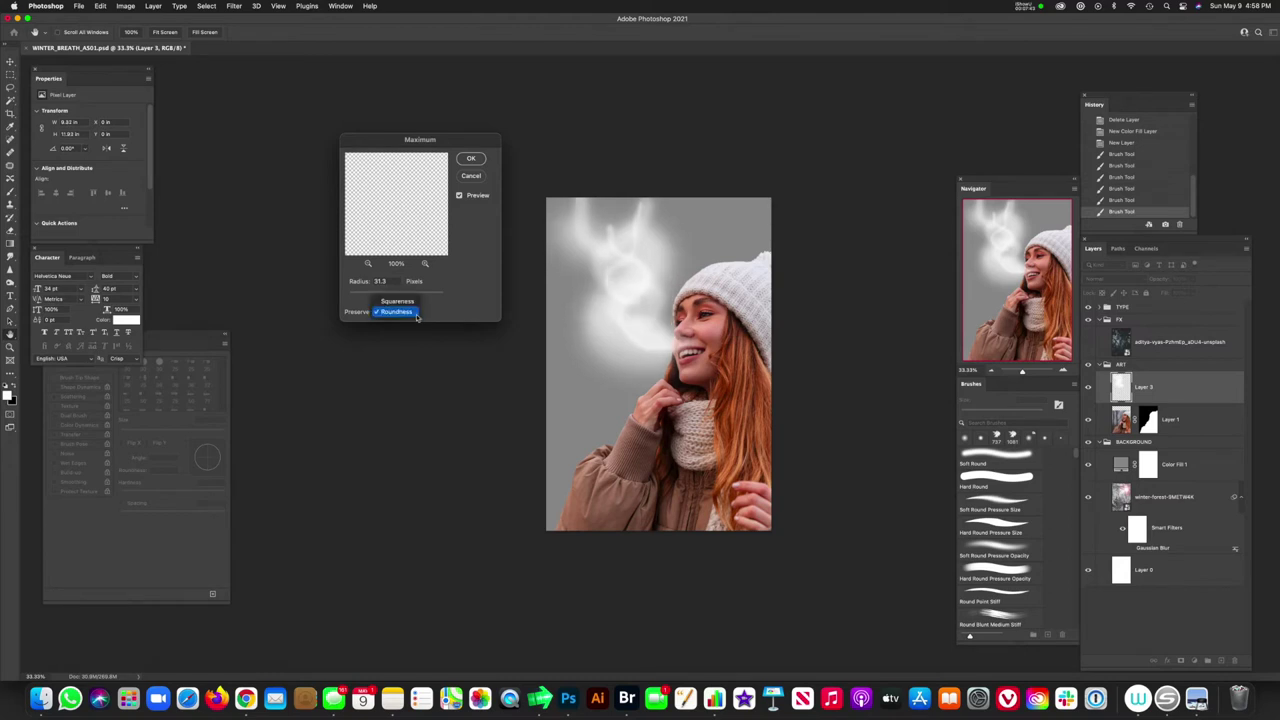
pyautogui.click(408, 312)
pyautogui.click(473, 160)
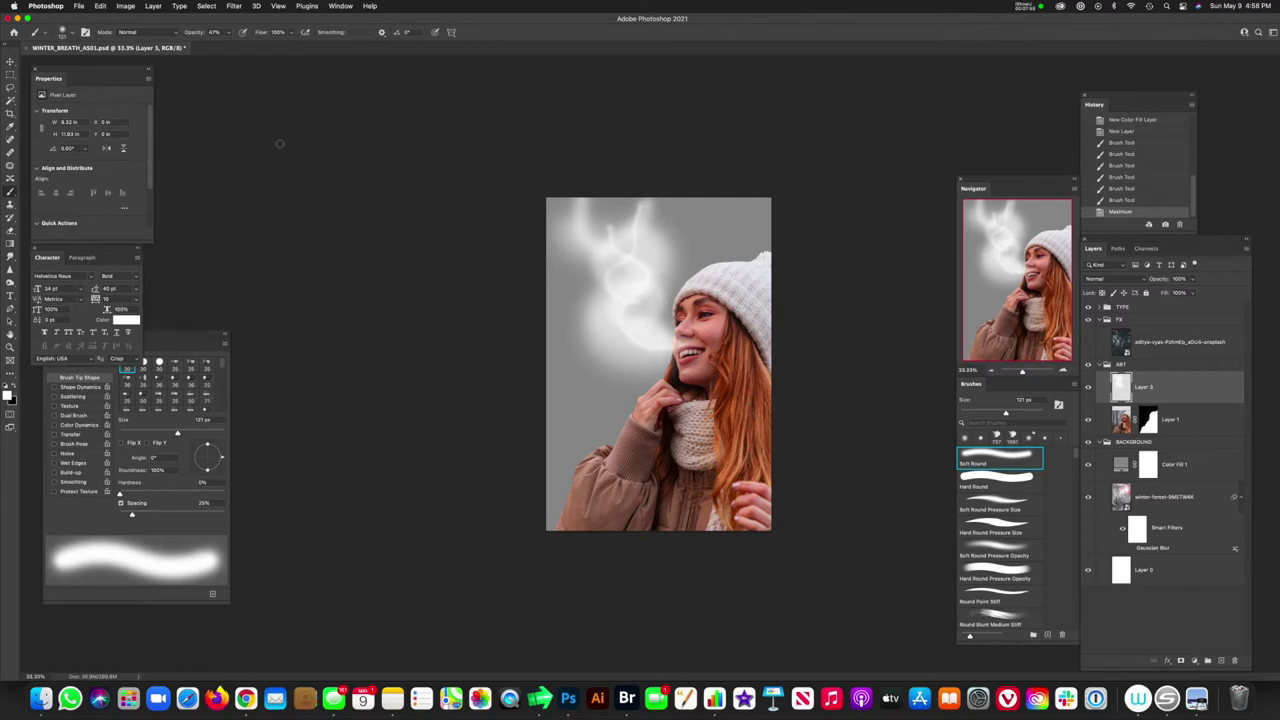
# Step: Apply Surface Blur to the breath layer with radius 10 and threshold 25, and lower its opacity to 54%
pyautogui.click(234, 6)
pyautogui.moveTo(252, 135)
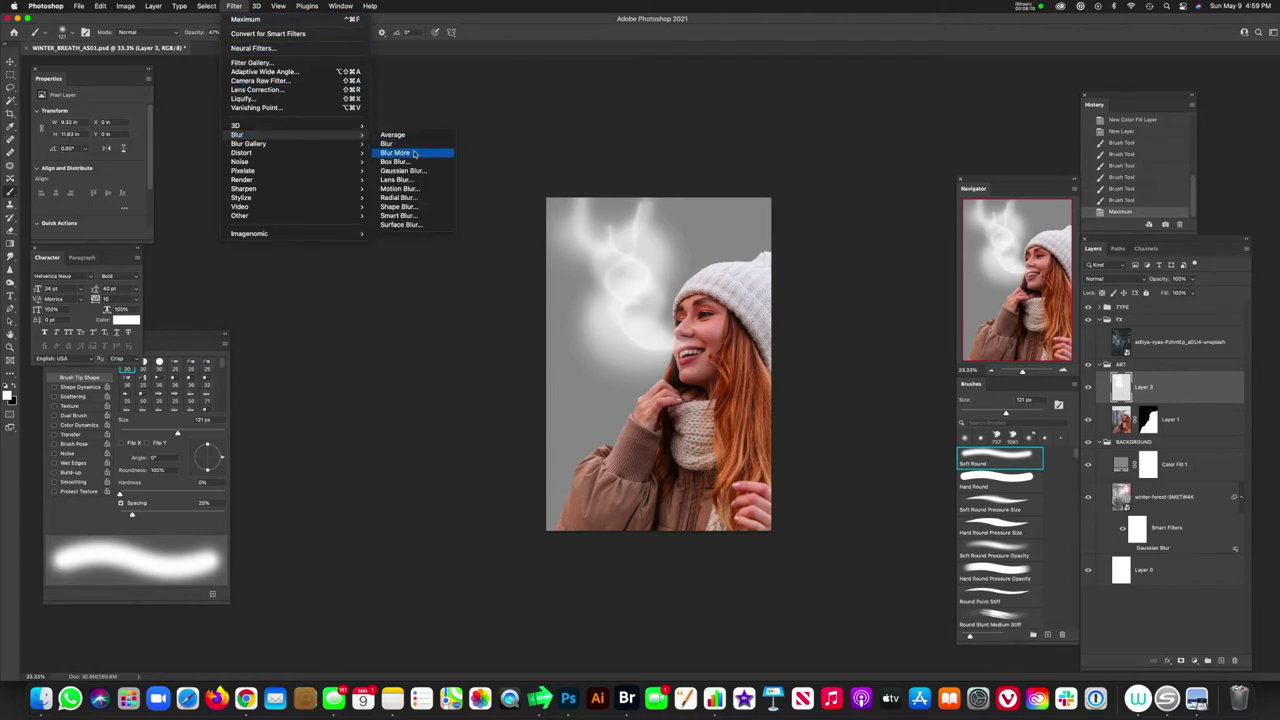
pyautogui.click(400, 225)
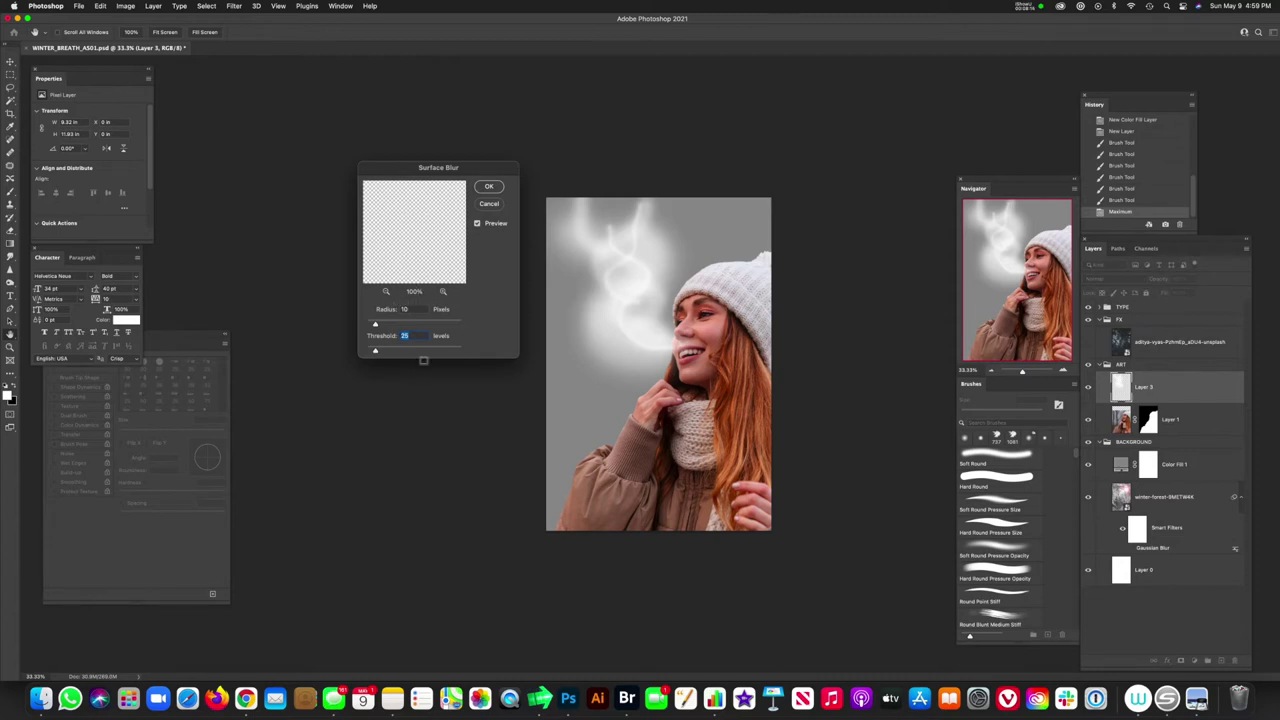
pyautogui.click(489, 186)
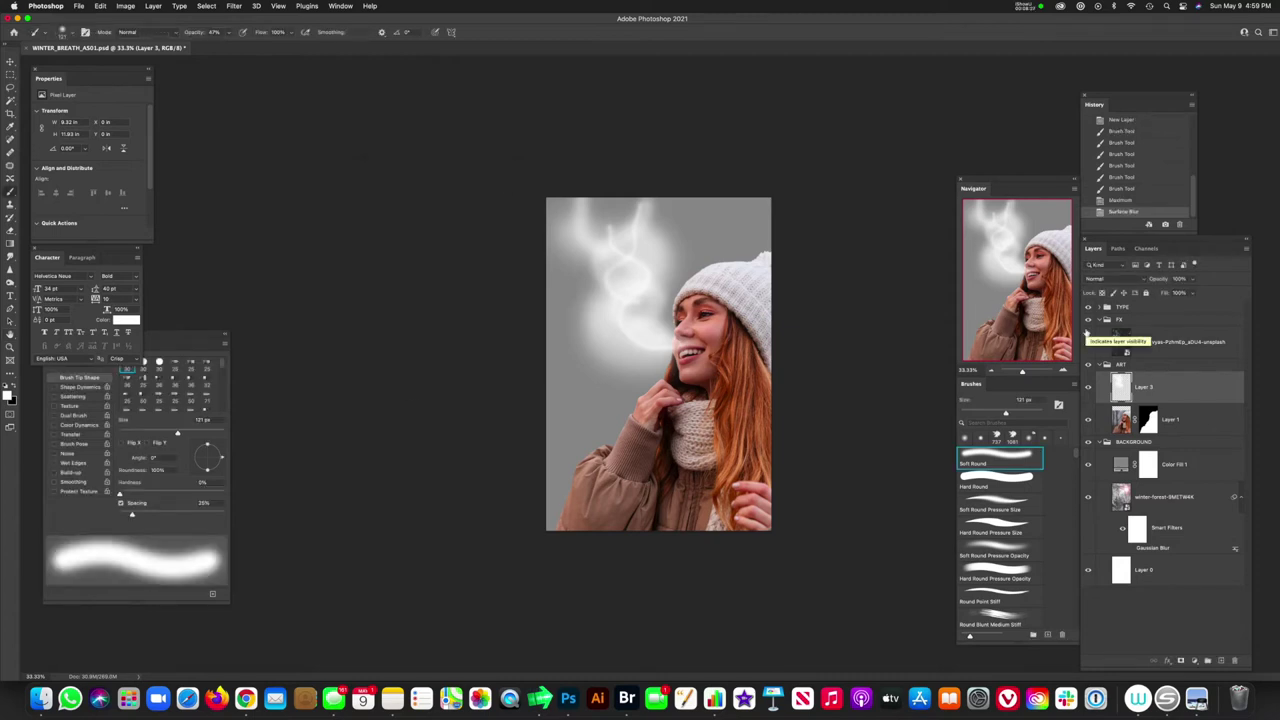
pyautogui.click(1190, 280)
pyautogui.moveTo(1193, 292); pyautogui.dragTo(1173, 295)
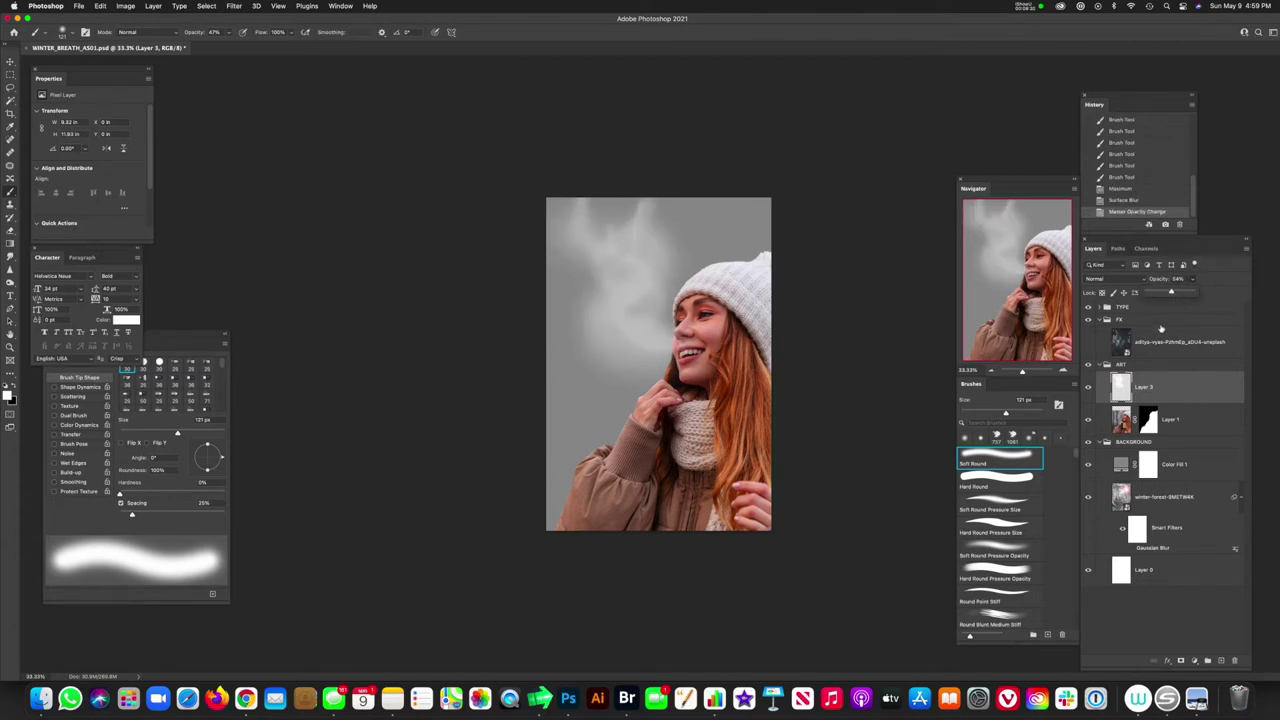
# Step: Duplicate the breath layer and shift the copy slightly up and left, away from the woman's mouth
pyautogui.press('super+j')
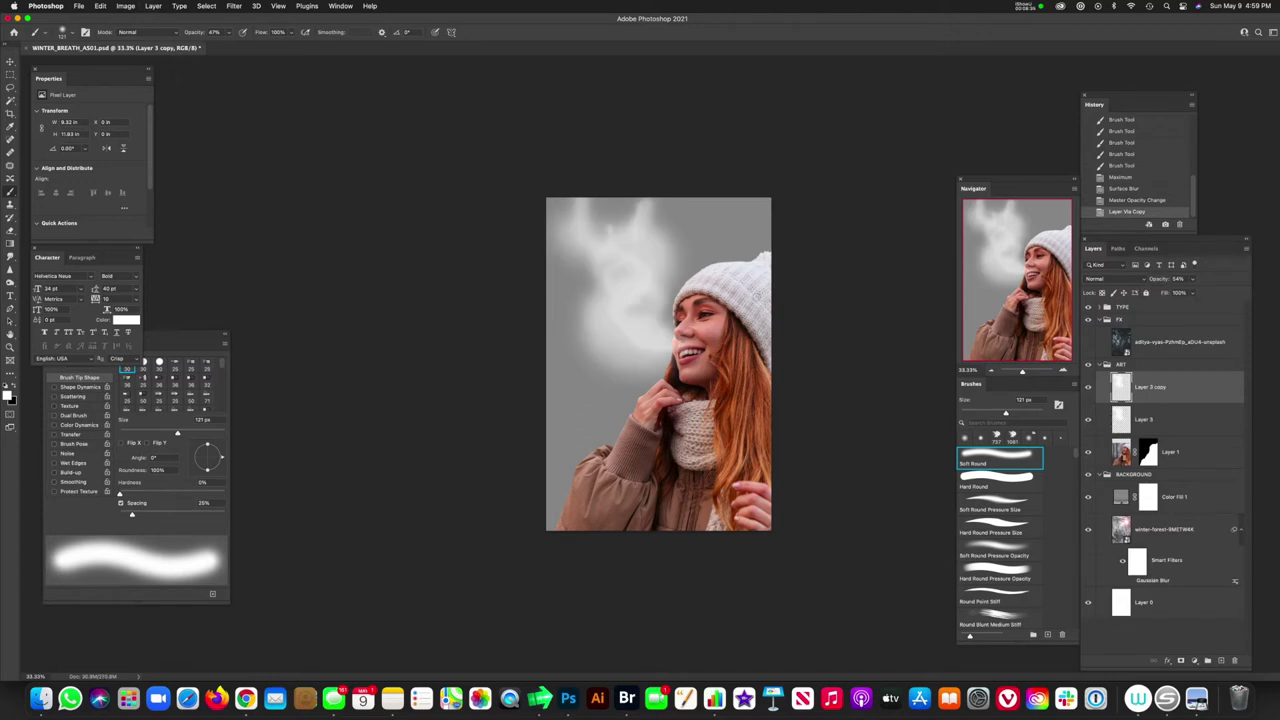
pyautogui.press('super+t')
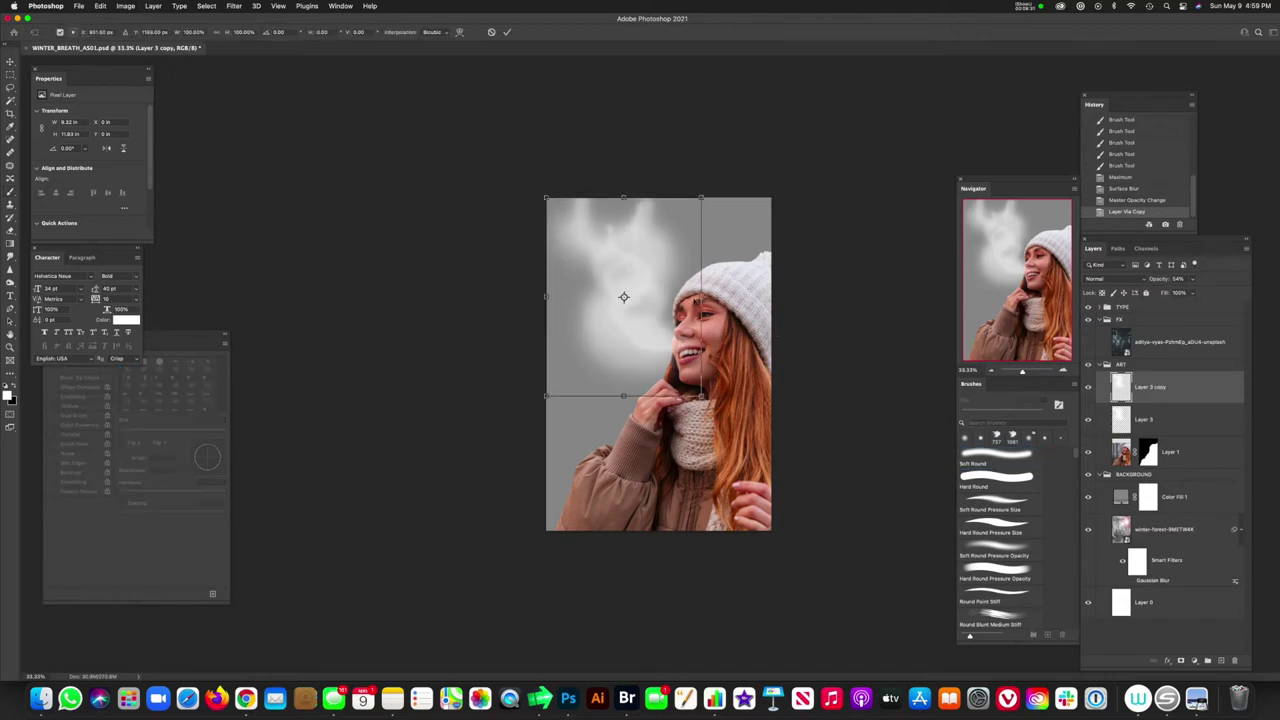
pyautogui.moveTo(662, 293)
pyautogui.mouseDown()
pyautogui.moveTo(676, 308)
pyautogui.moveTo(649, 280)
pyautogui.mouseUp()
pyautogui.press('Return')
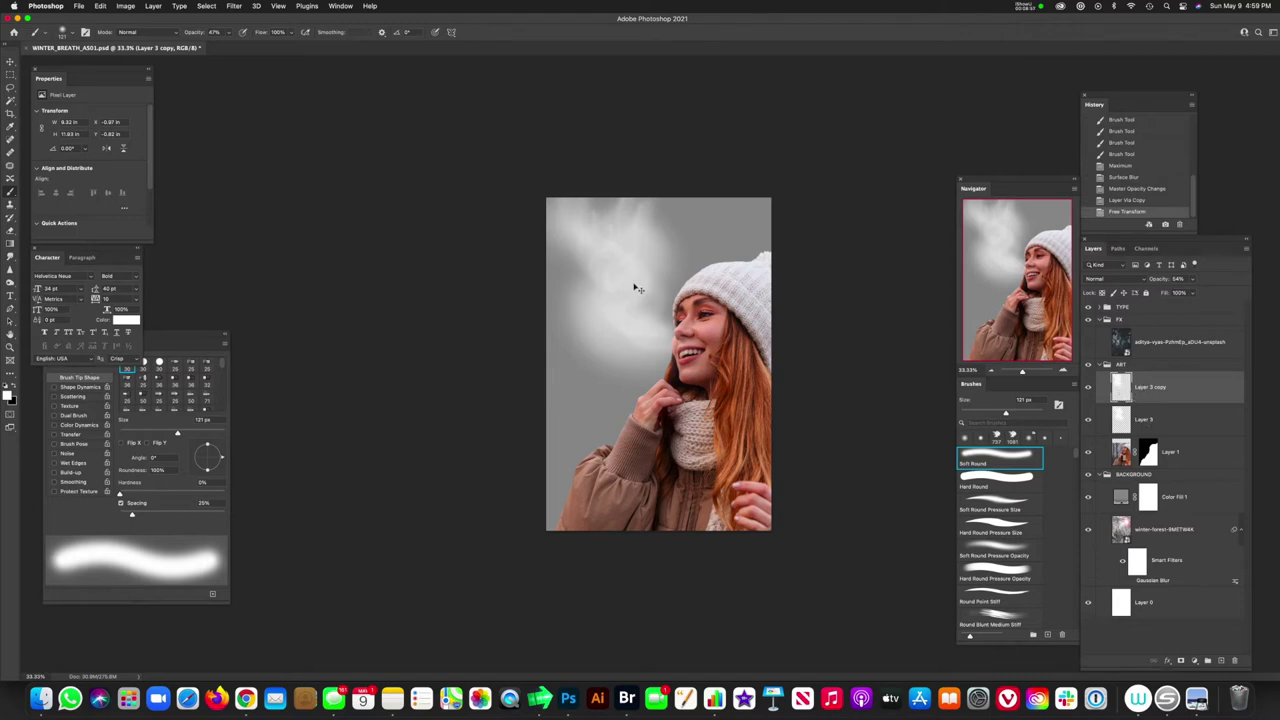
# Step: Warp the duplicated breath, bending its upper-right corner down toward the face and pulling the interior to vary the wisps' shape
pyautogui.press('super+t')
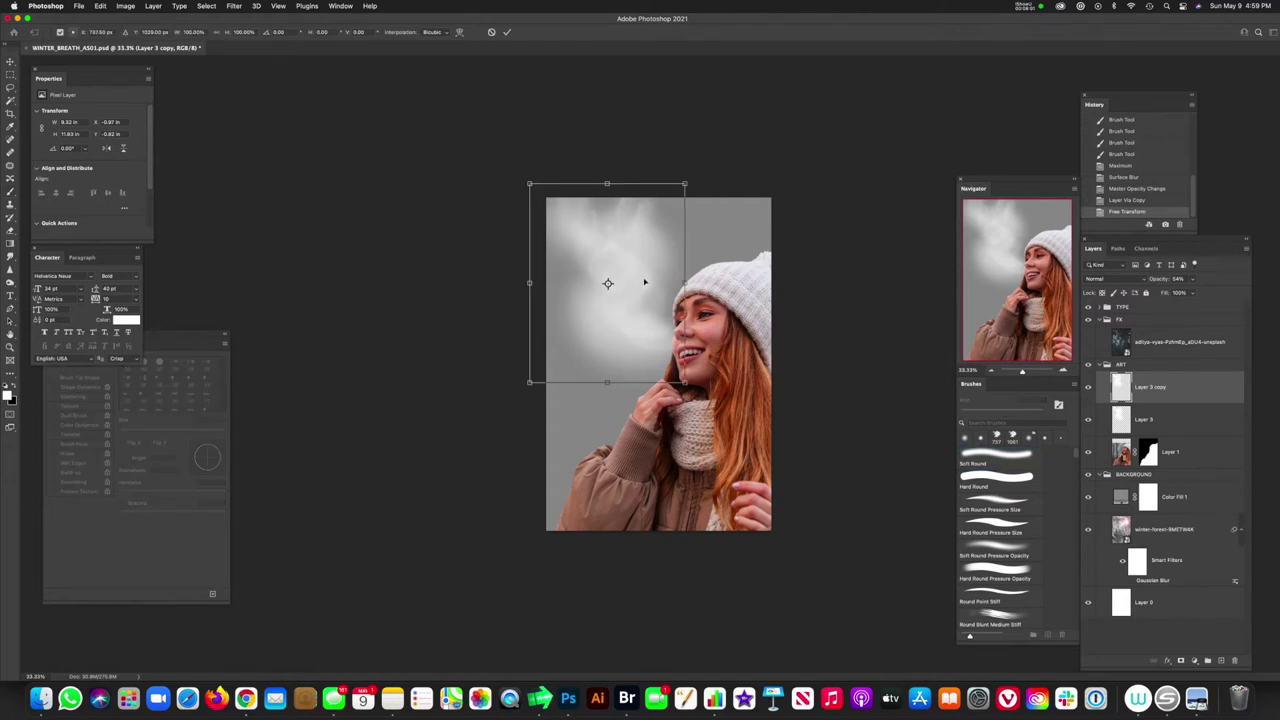
pyautogui.rightClick(646, 282)
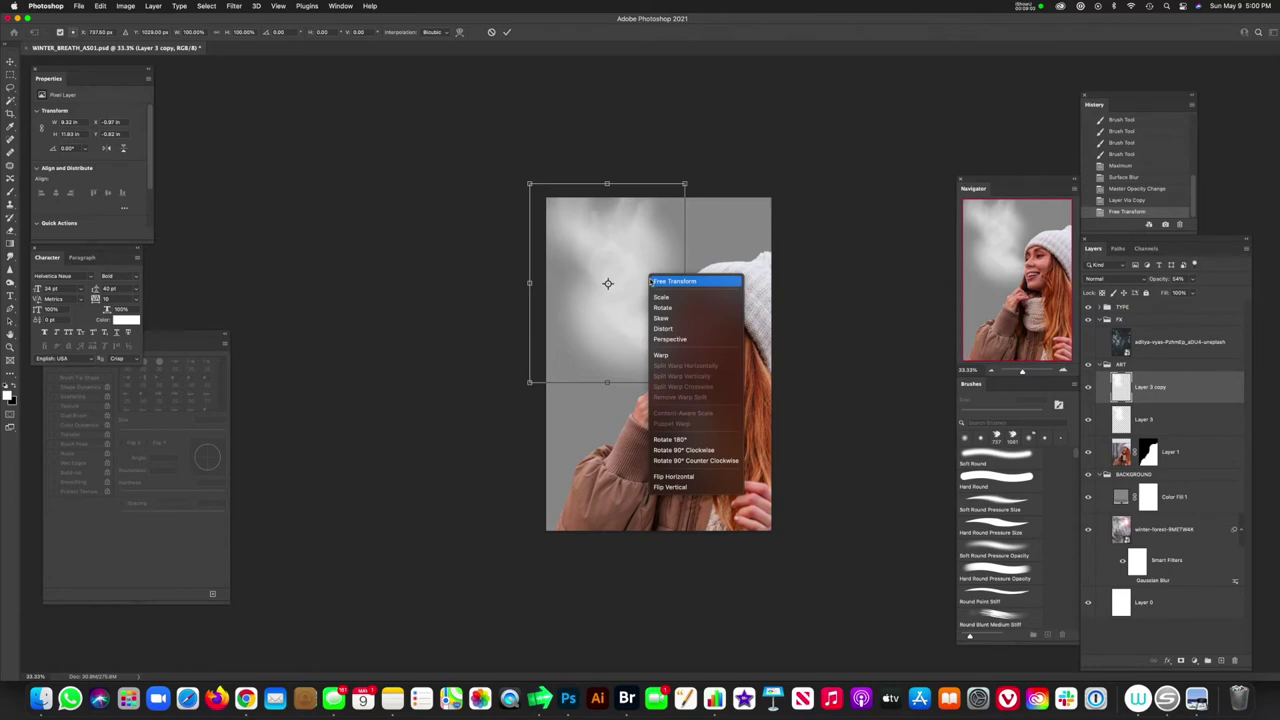
pyautogui.click(685, 355)
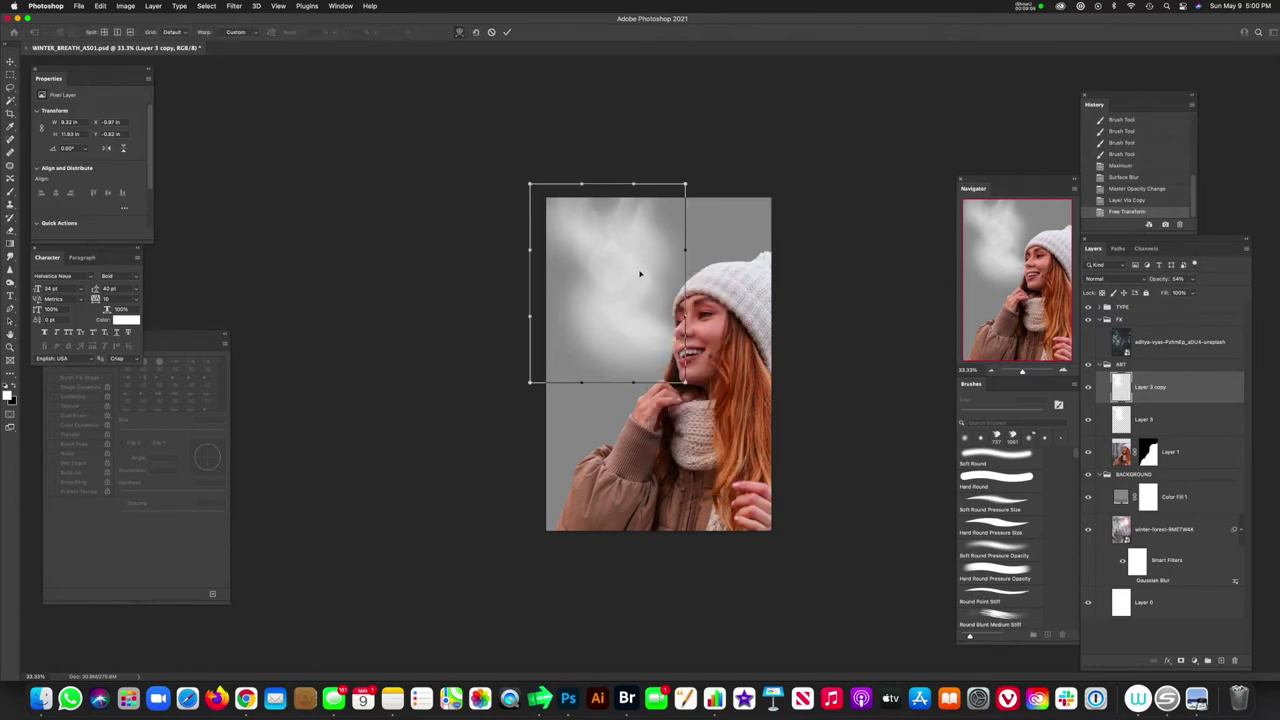
pyautogui.moveTo(640, 273)
pyautogui.mouseDown()
pyautogui.moveTo(654, 251)
pyautogui.moveTo(620, 260)
pyautogui.moveTo(654, 277)
pyautogui.mouseUp()
pyautogui.moveTo(606, 363); pyautogui.dragTo(628, 394)
pyautogui.moveTo(586, 300); pyautogui.dragTo(614, 283)
pyautogui.moveTo(685, 184); pyautogui.dragTo(684, 304)
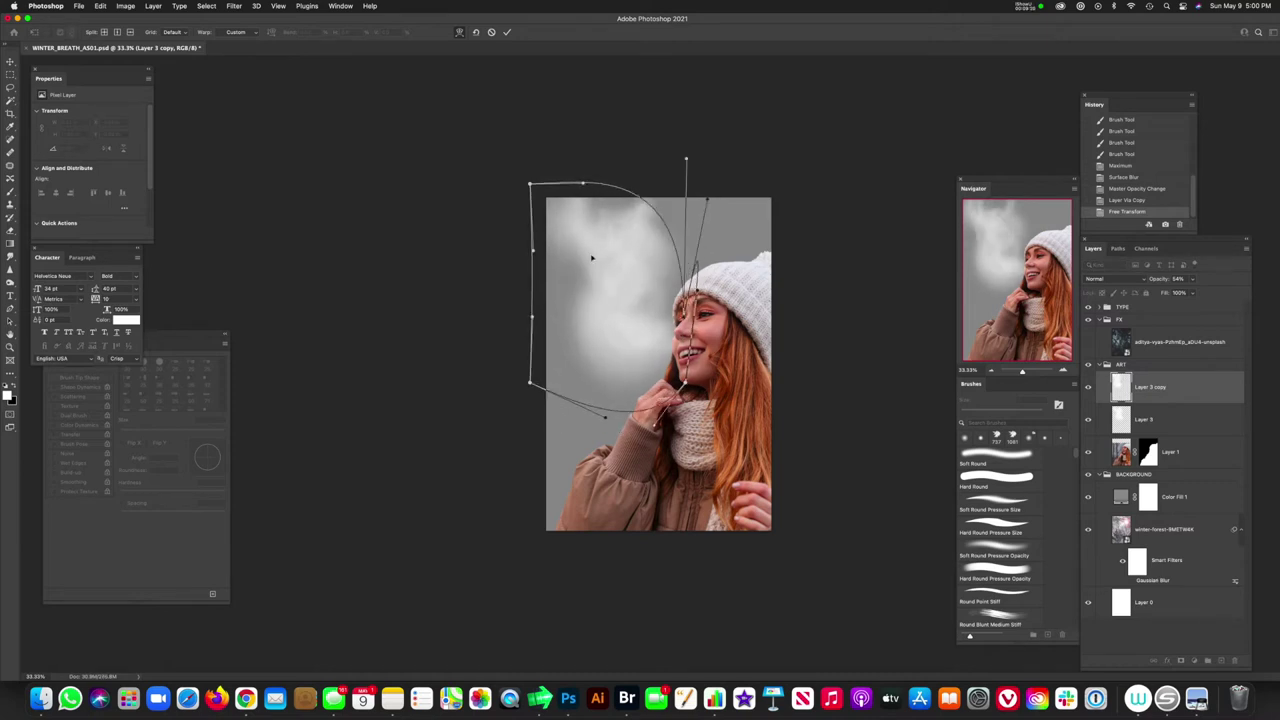
pyautogui.moveTo(591, 258); pyautogui.dragTo(618, 242)
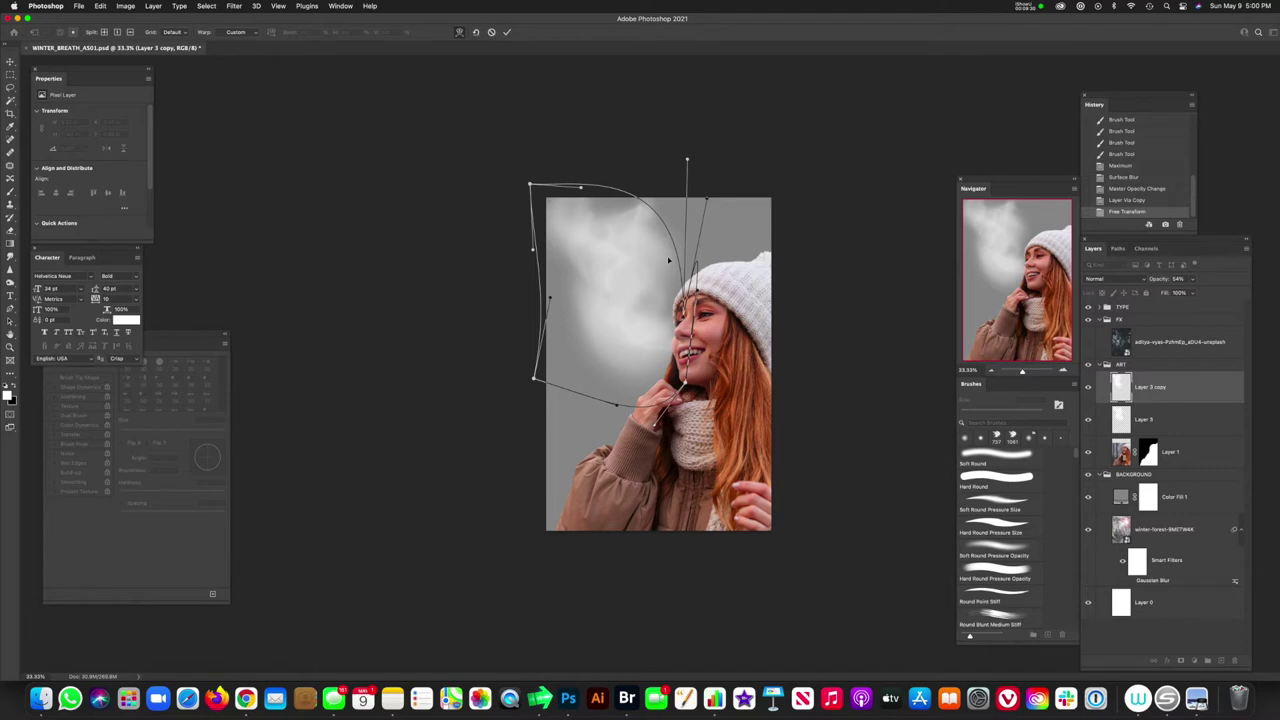
pyautogui.press('Return')
pyautogui.press('b')
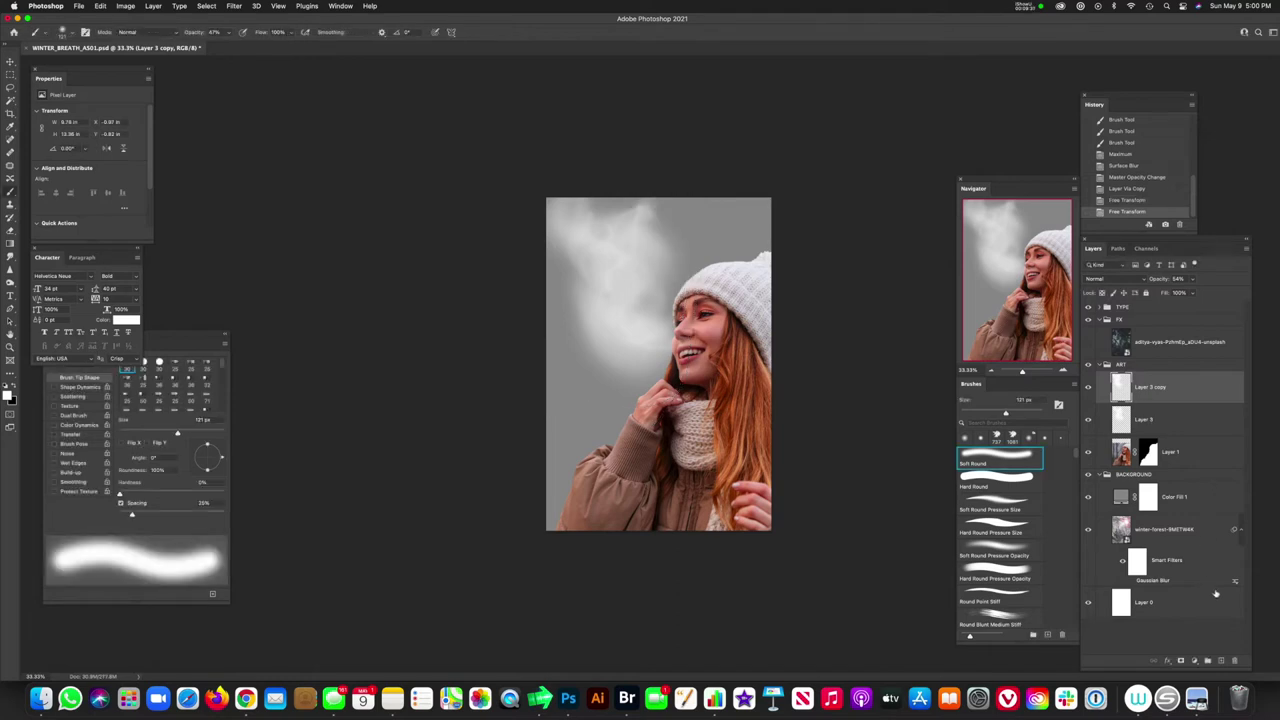
# Step: Add a new layer above Layer 3 copy and load that copy's breath shape as a selection on it
pyautogui.click(1222, 662)
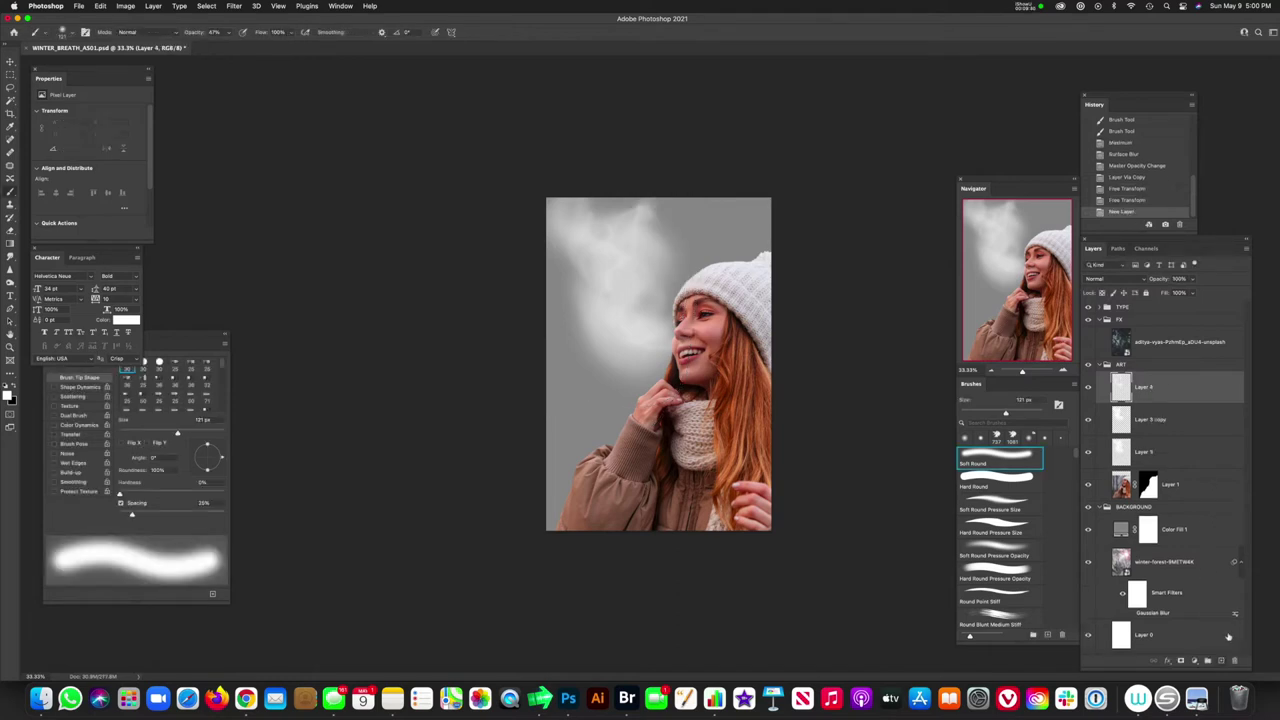
pyautogui.click(1121, 421)
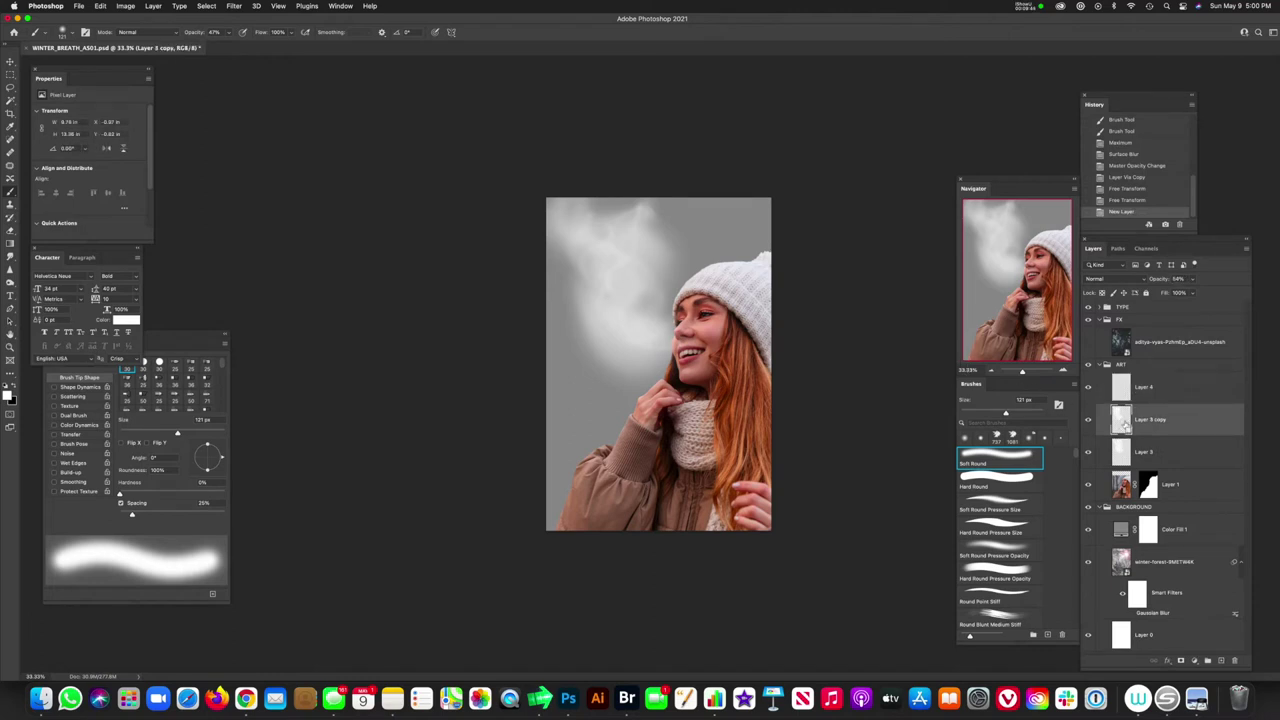
pyautogui.keyDown('super'); pyautogui.click(1121, 422); pyautogui.keyUp('super')
pyautogui.click(1101, 394)
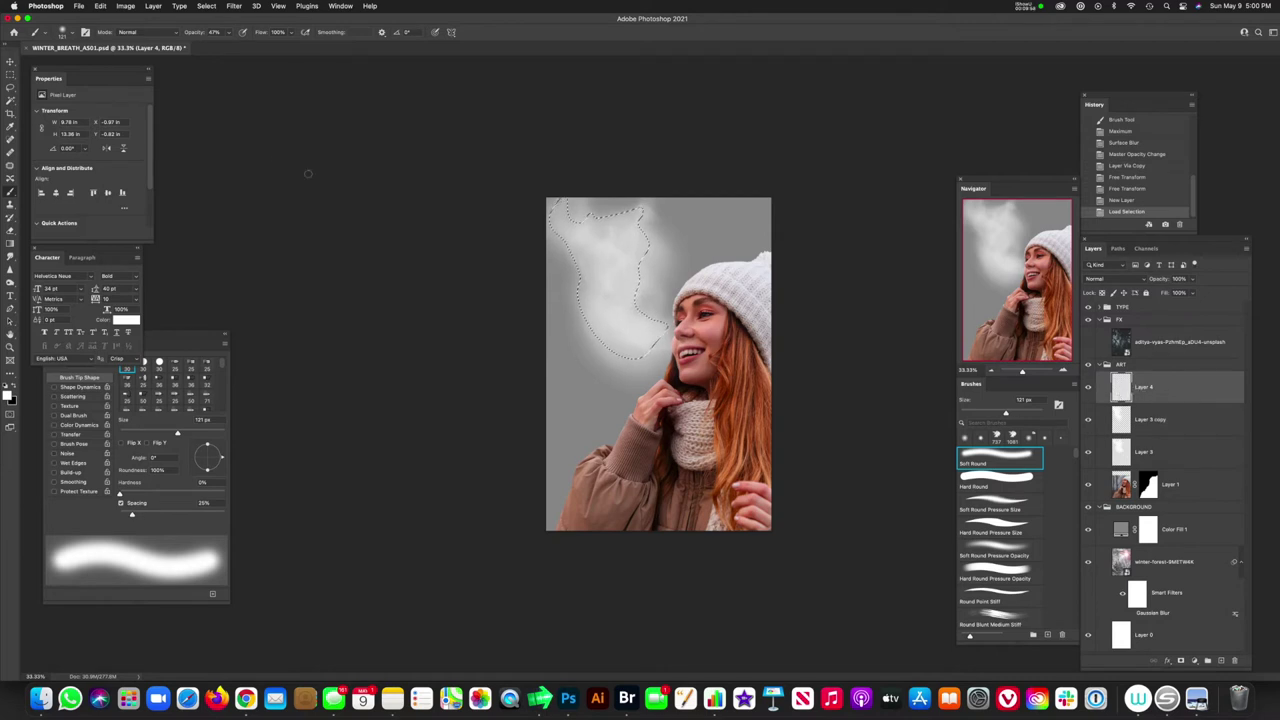
# Step: Render Clouds inside the breath selection on the new Layer 4 and deselect
pyautogui.click(235, 7)
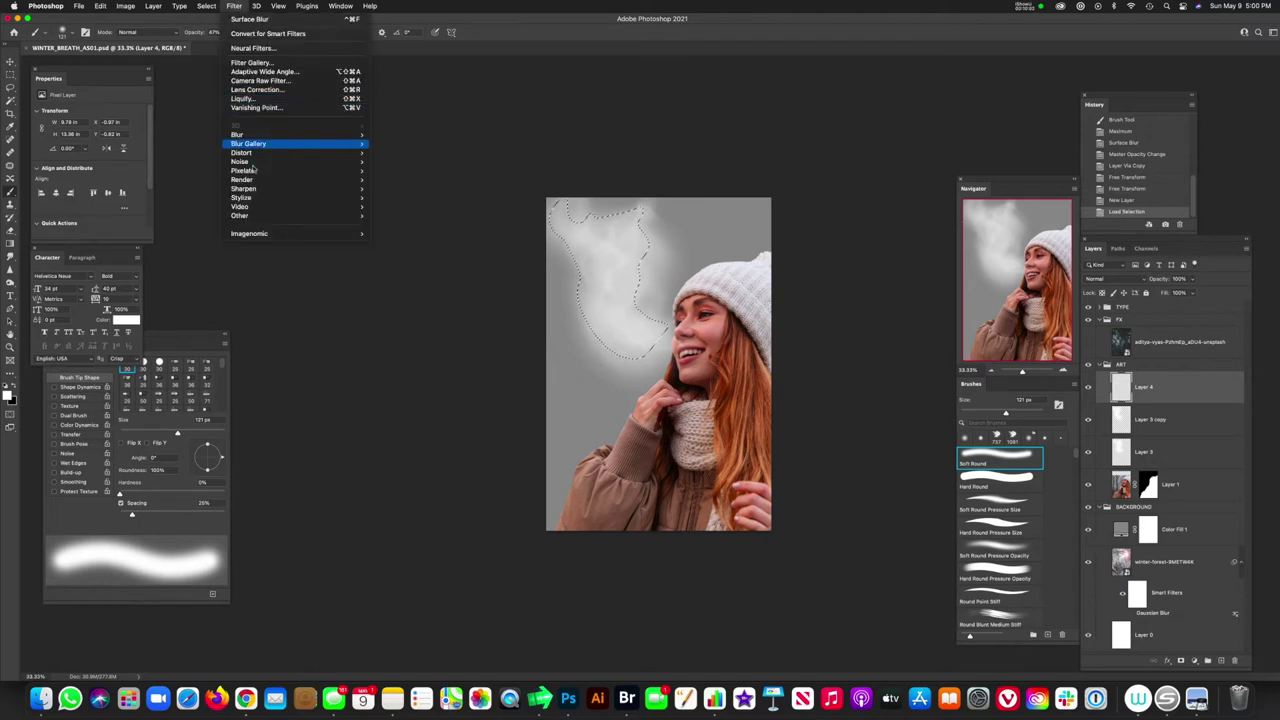
pyautogui.moveTo(242, 179)
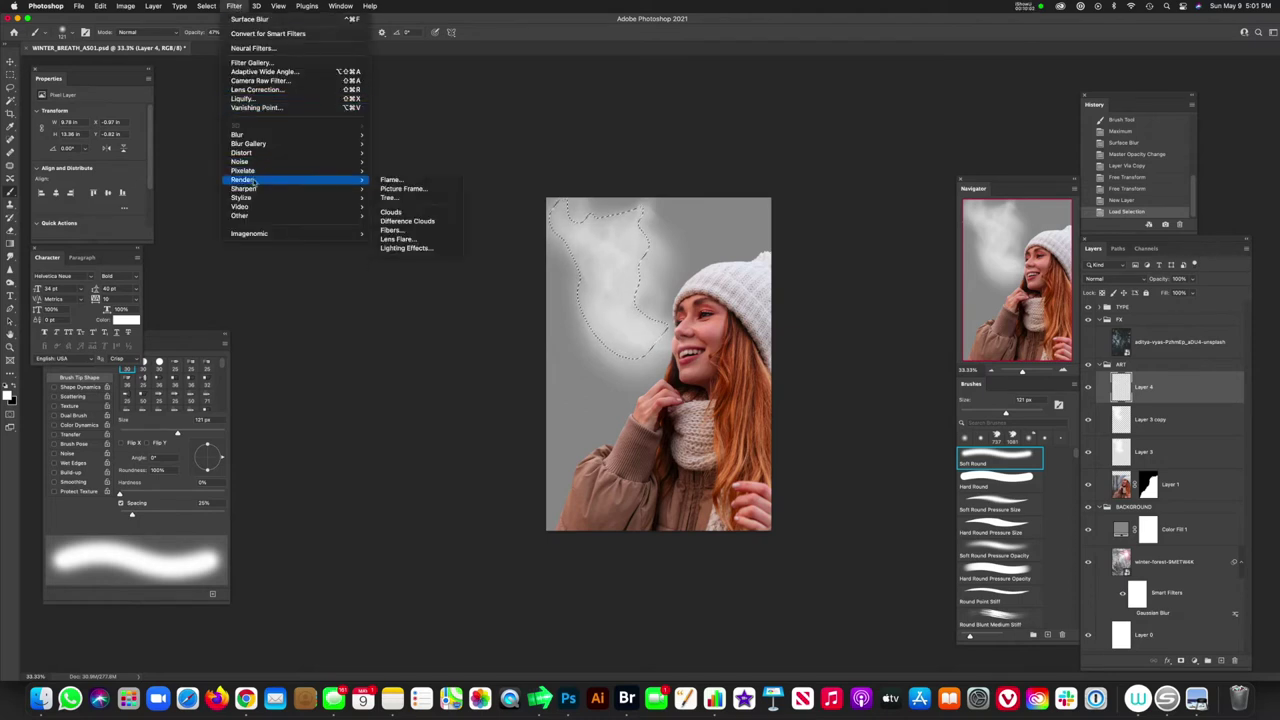
pyautogui.click(414, 214)
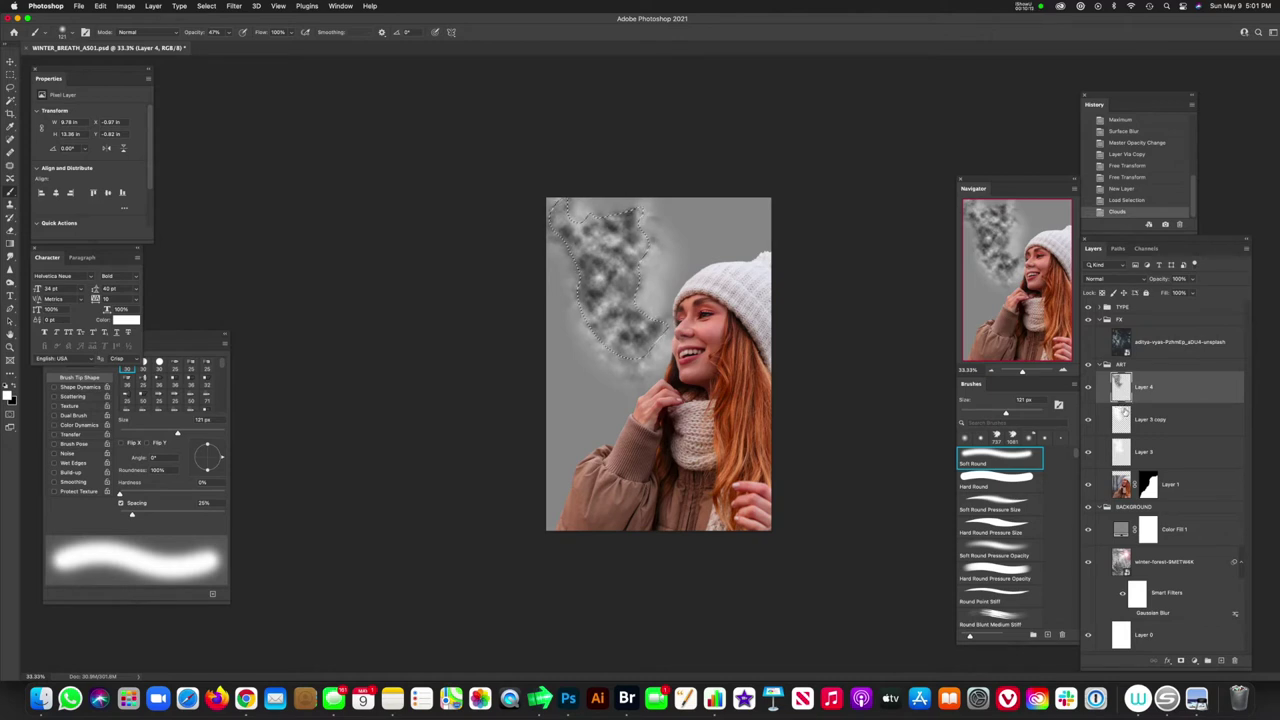
pyautogui.press('super+d')
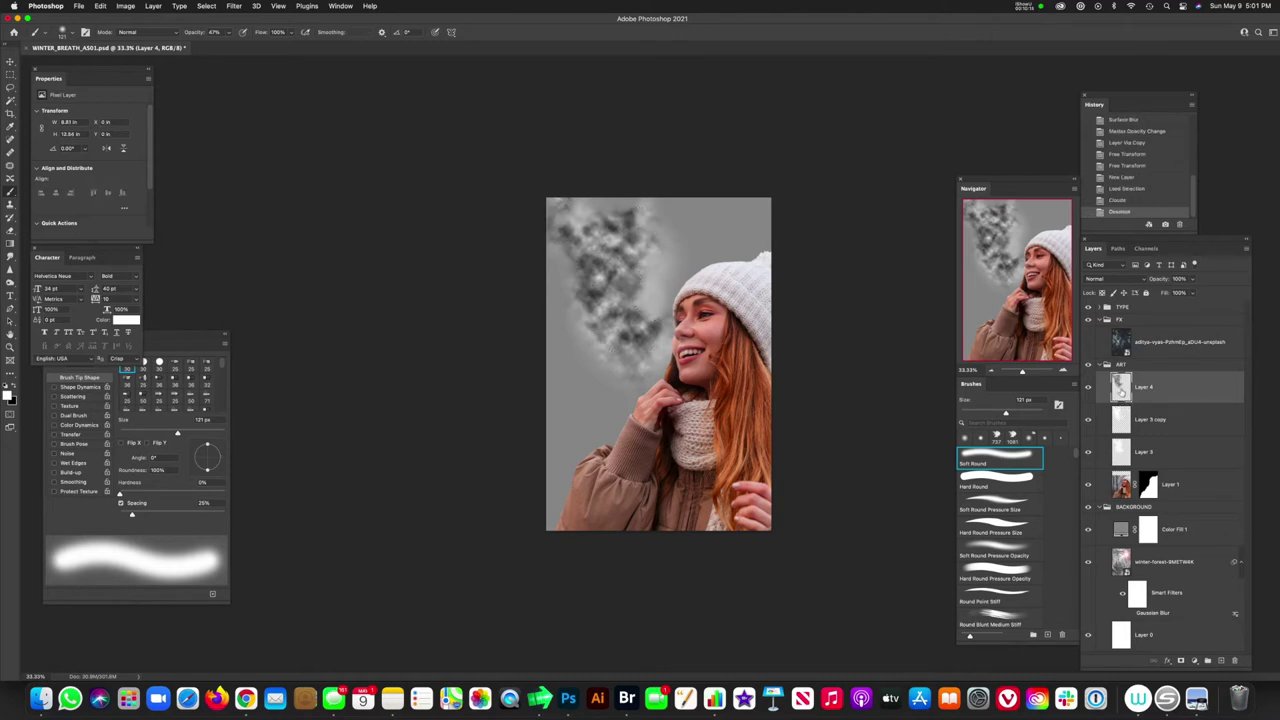
# Step: Move the clouds layer beneath Layer 3 and set its blend mode to Overlay
pyautogui.moveTo(1120, 388); pyautogui.dragTo(1119, 474)
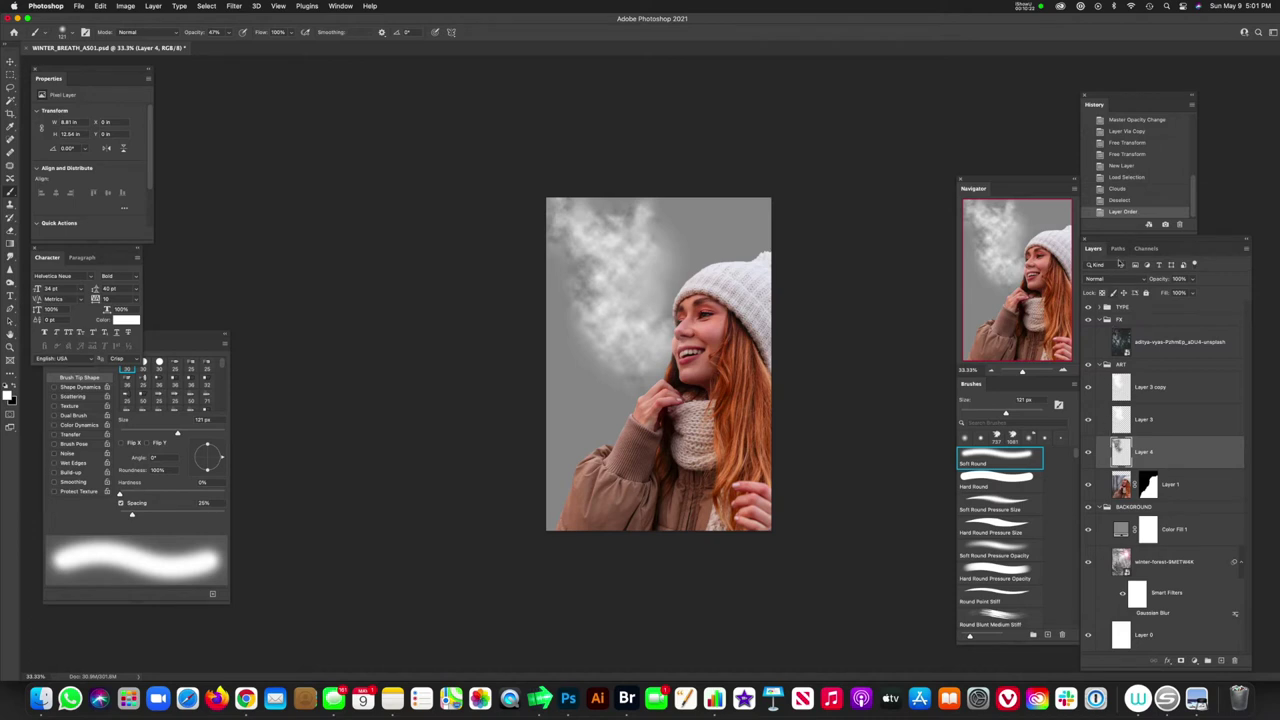
pyautogui.click(1112, 282)
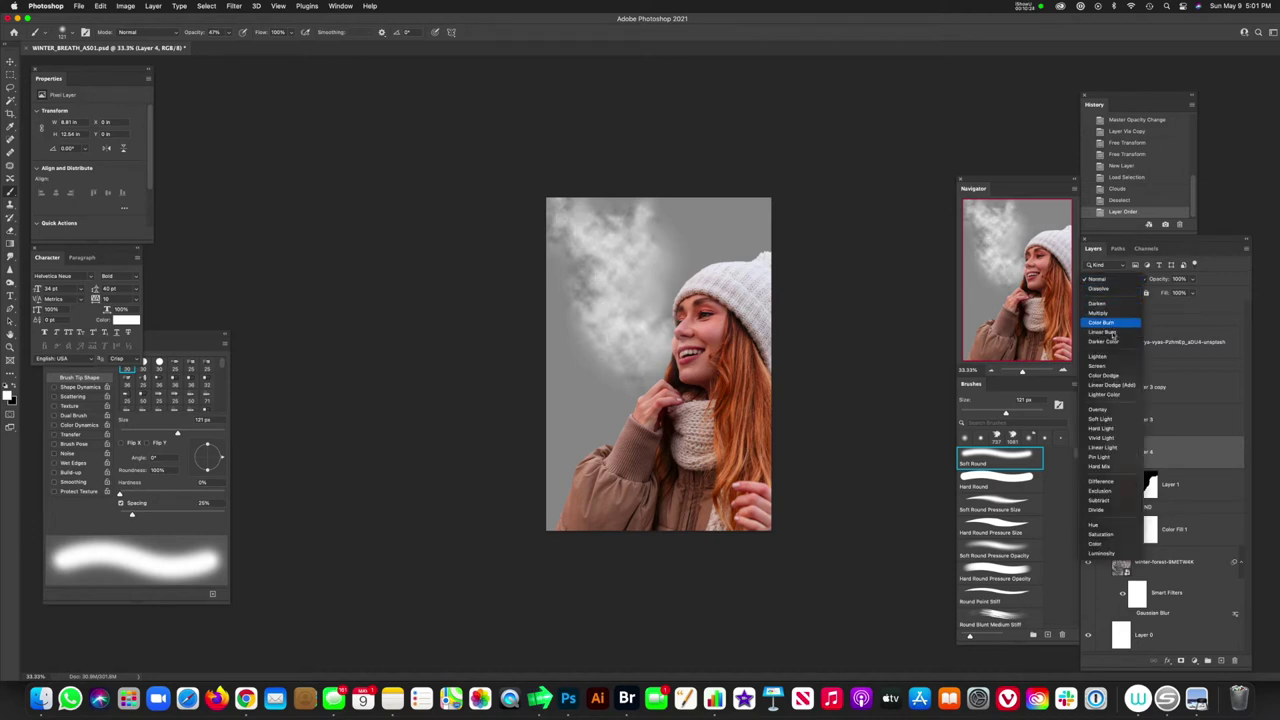
pyautogui.click(1116, 424)
pyautogui.click(1117, 280)
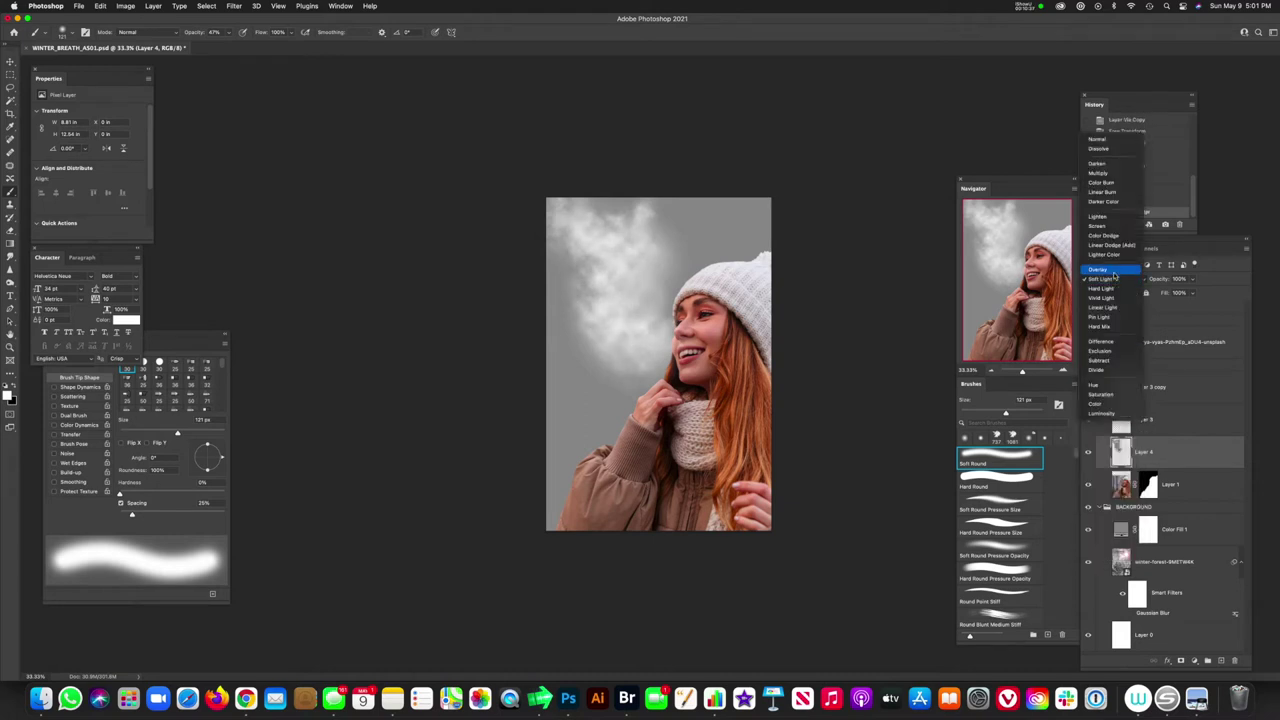
pyautogui.click(1117, 272)
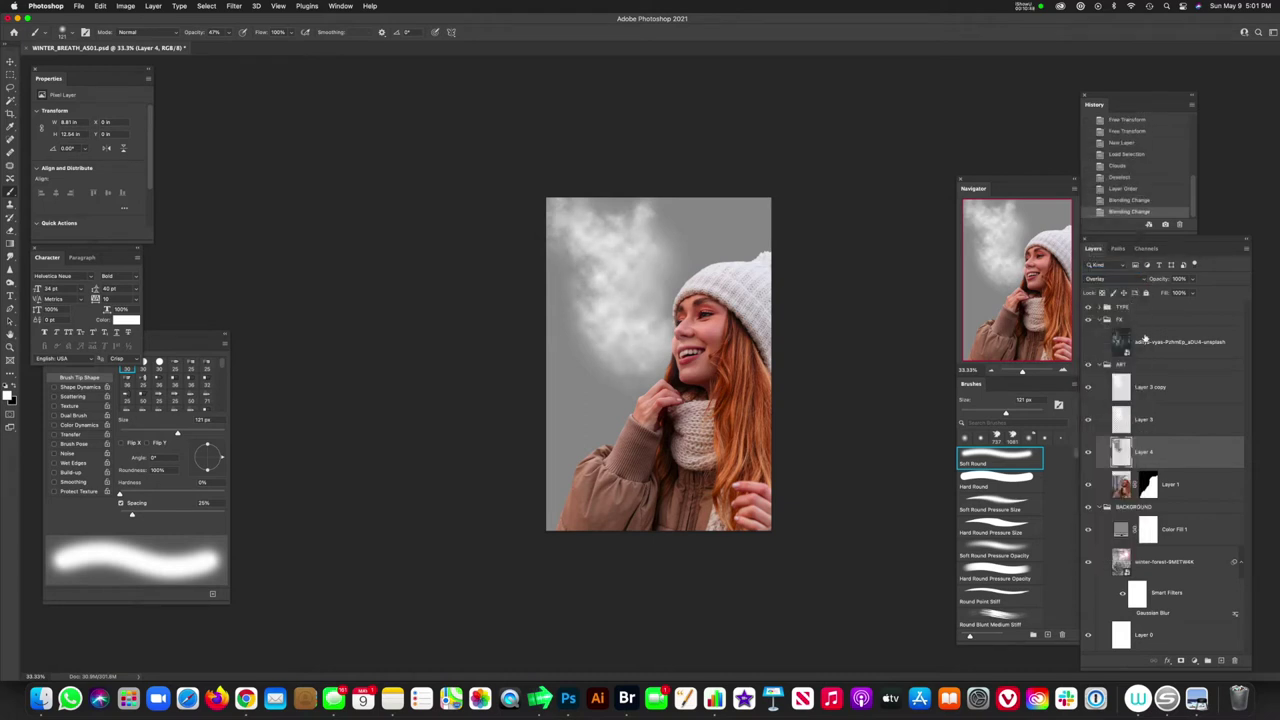
# Step: Group the clouds layer with the two breath layers and add a layer mask to the group
pyautogui.keyDown('shift'); pyautogui.click(1175, 393); pyautogui.keyUp('shift')
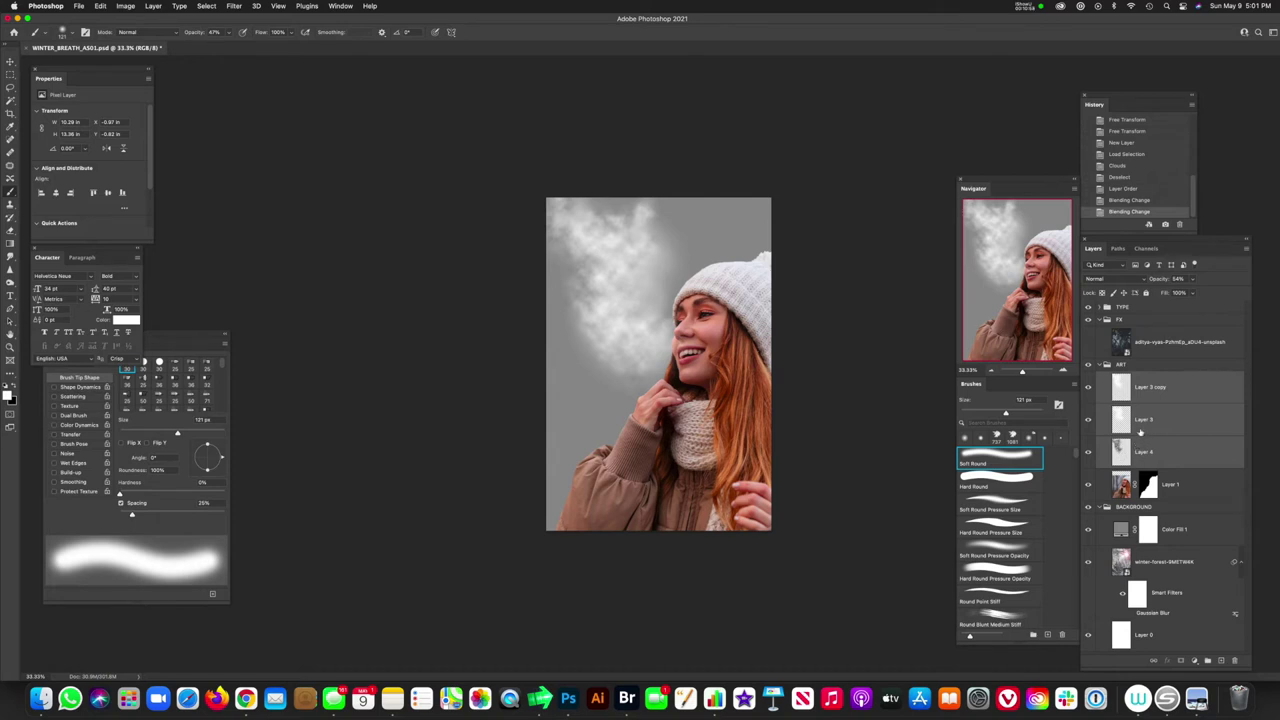
pyautogui.press('super+g')
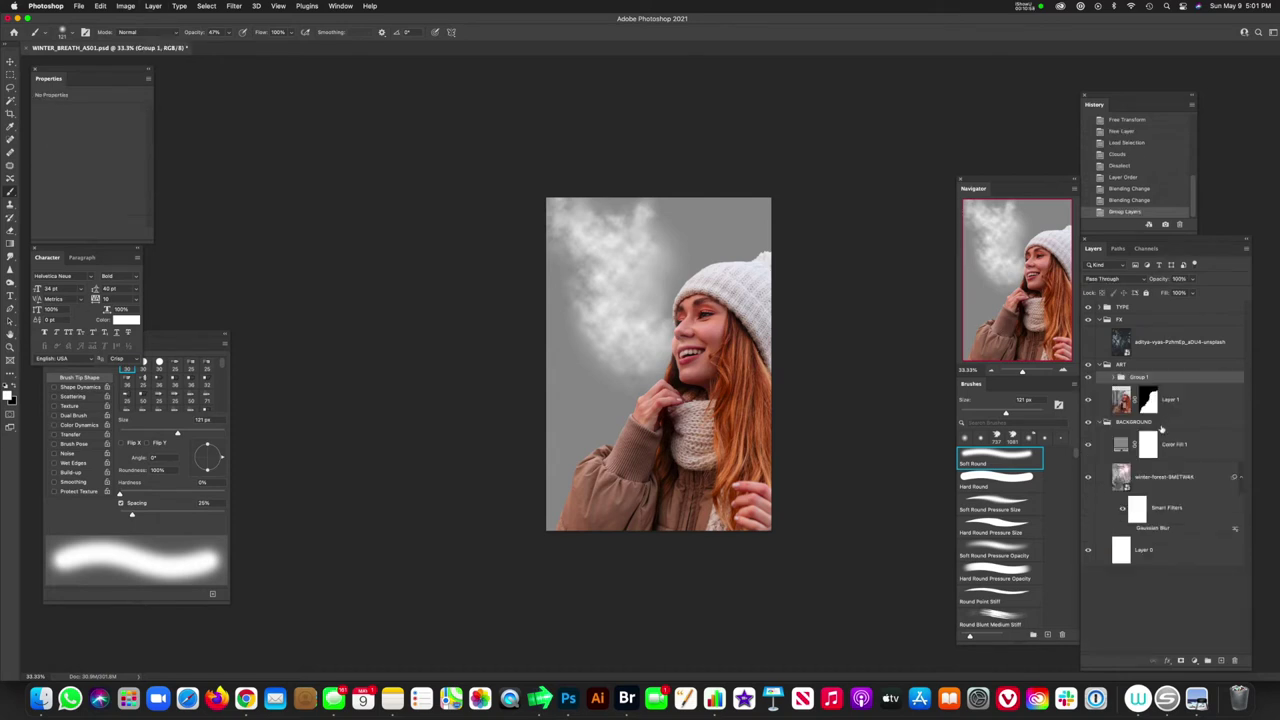
pyautogui.click(1181, 662)
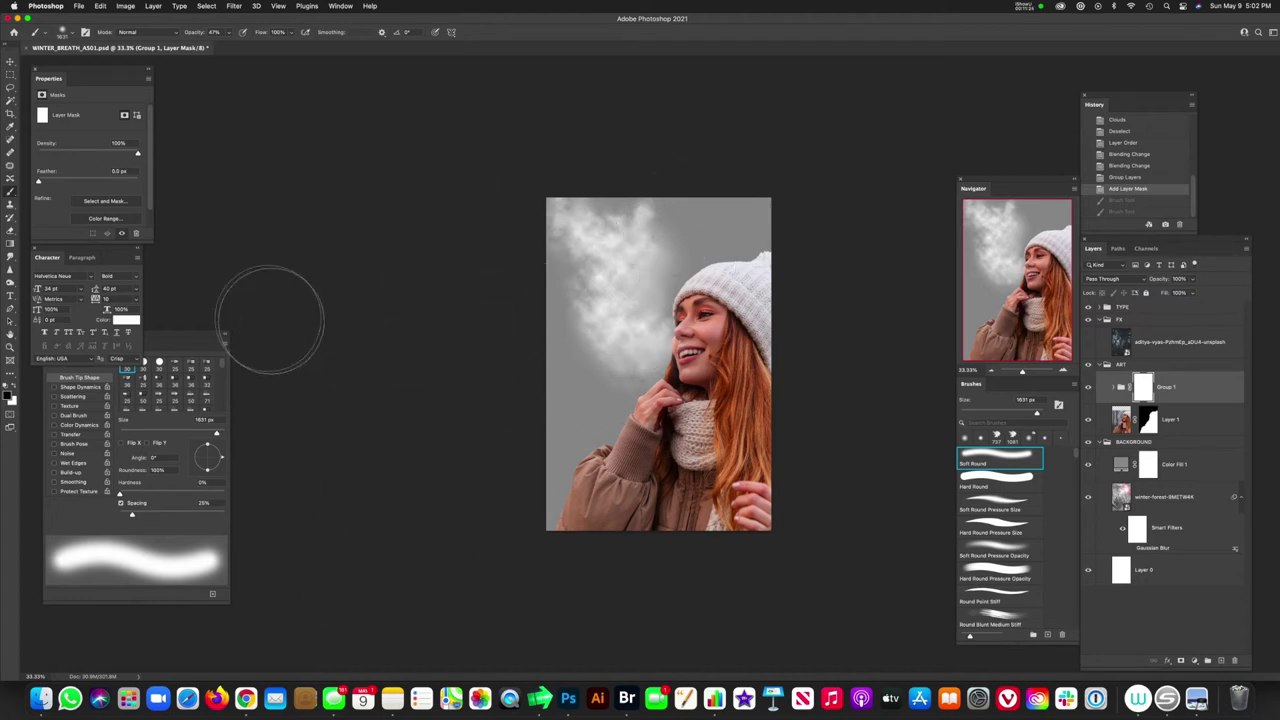
# Step: Choose the Cold Breath brush preset at 1081 px for painting on the group mask
pyautogui.click(72, 35)
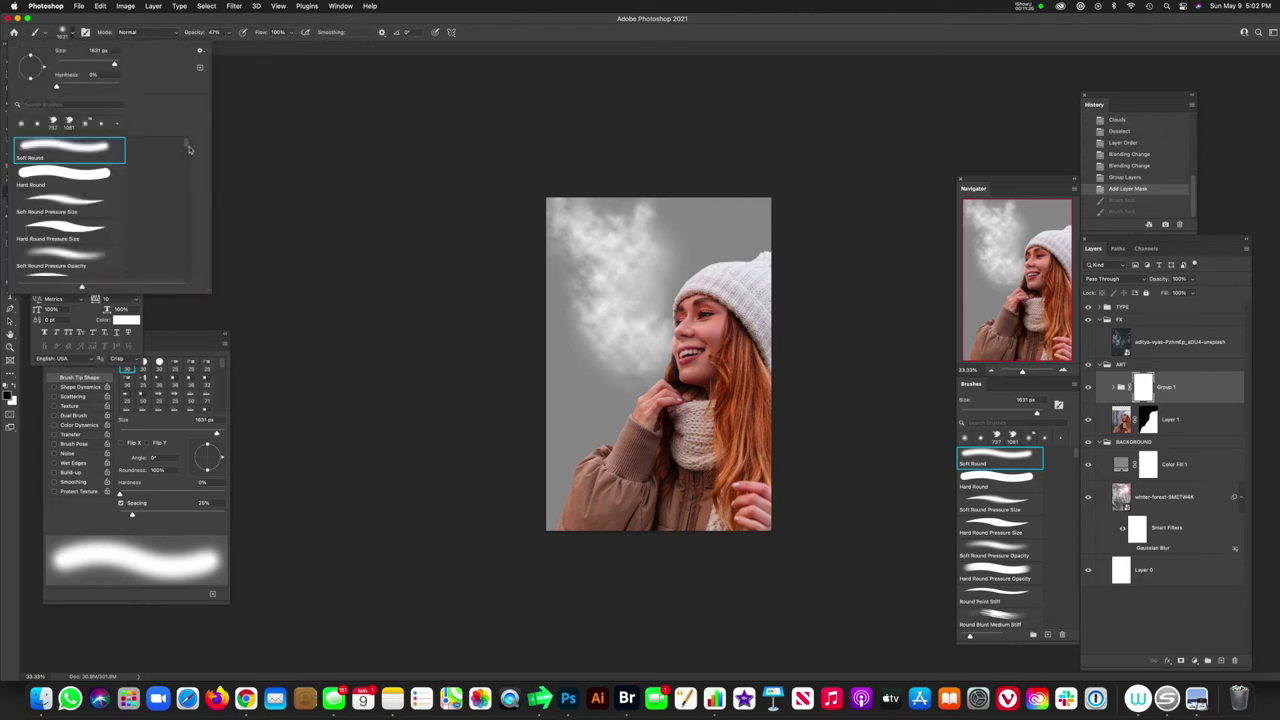
pyautogui.moveTo(186, 148); pyautogui.dragTo(186, 291)
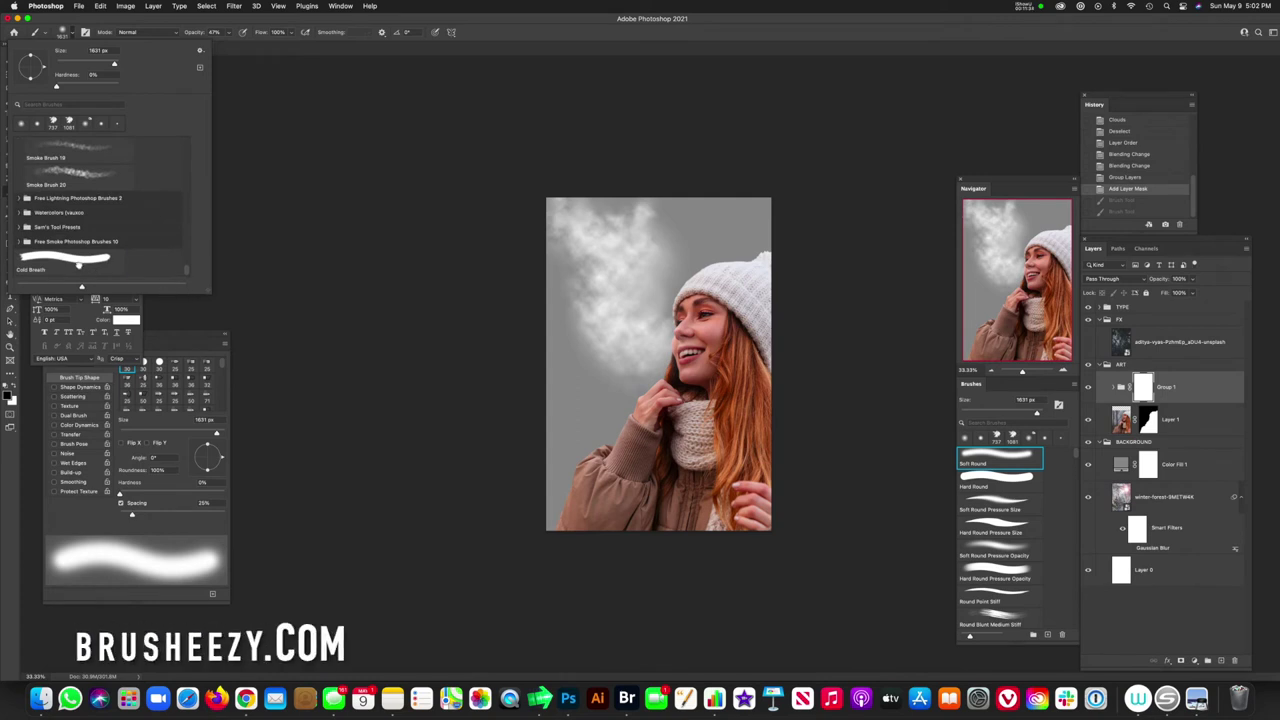
pyautogui.click(70, 262)
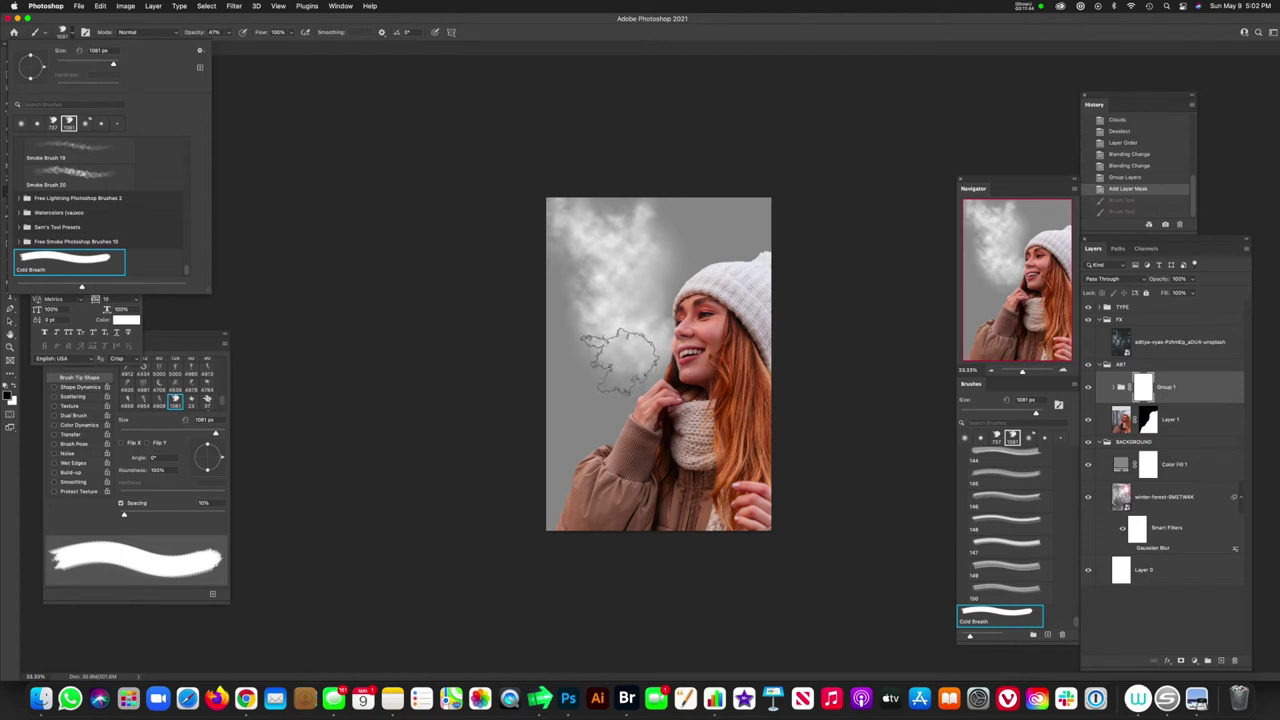
pyautogui.click(620, 248)
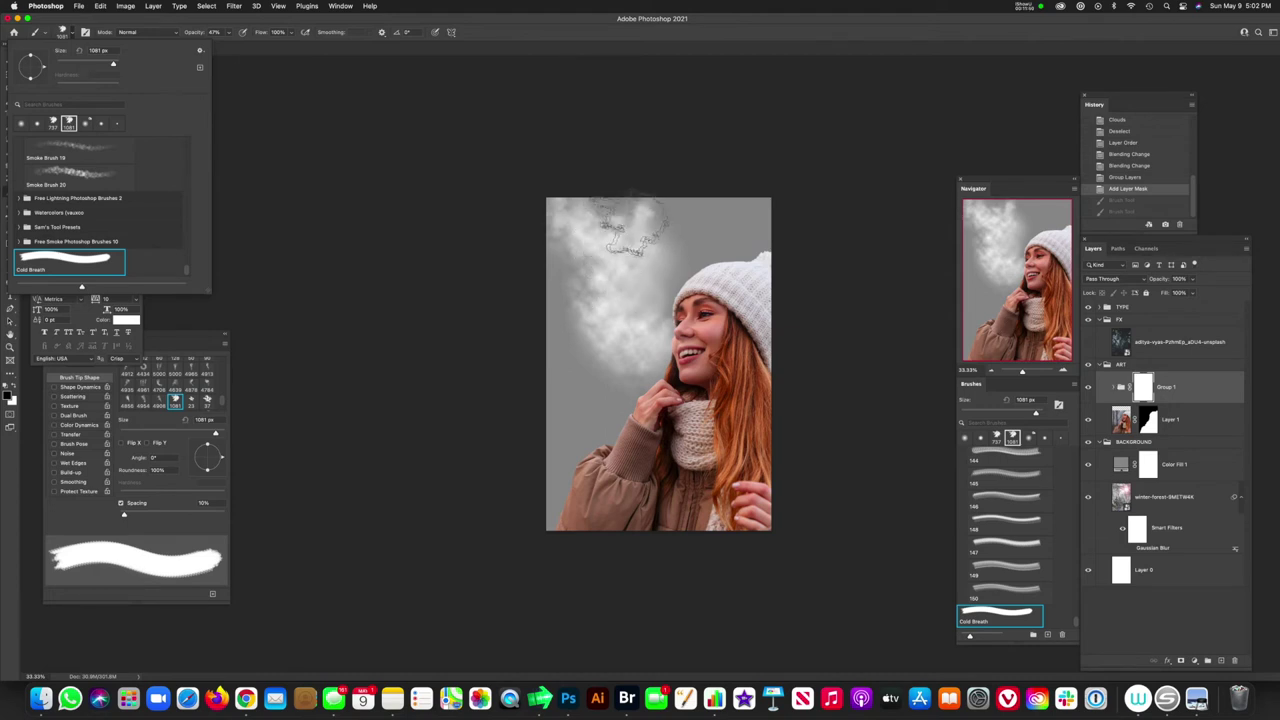
pyautogui.click(633, 240)
pyautogui.click(594, 266)
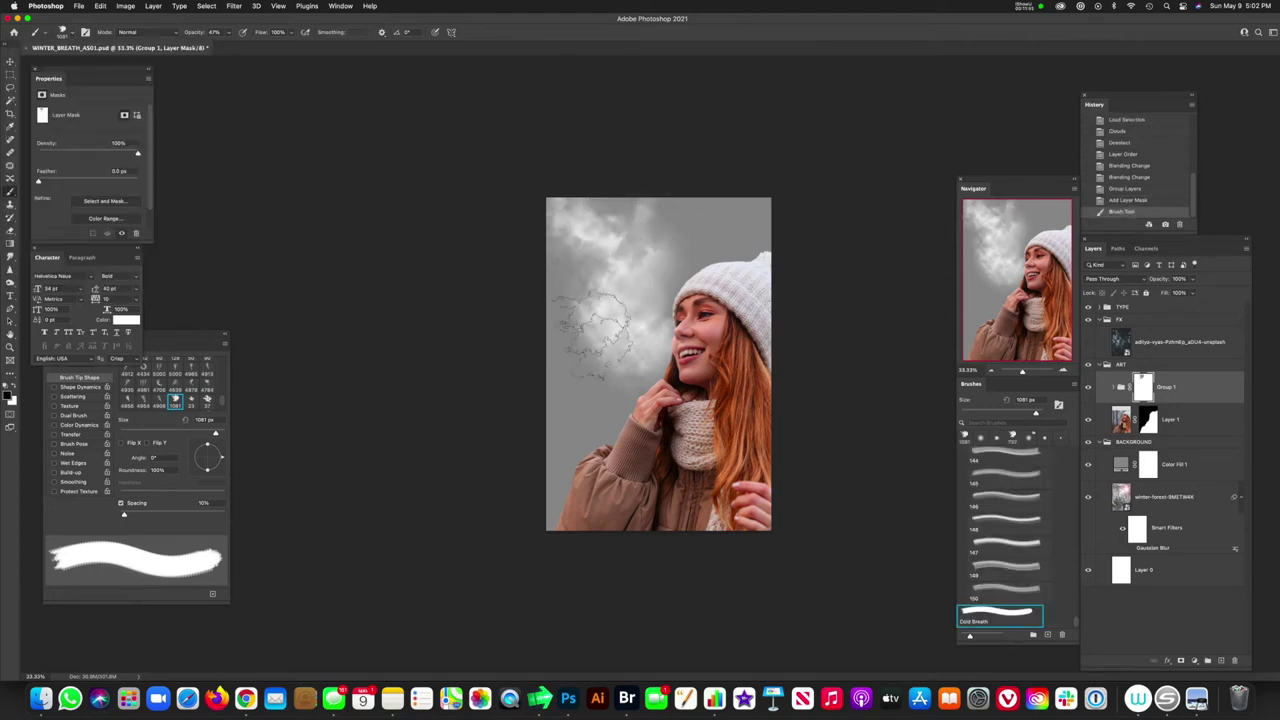
pyautogui.click(610, 354)
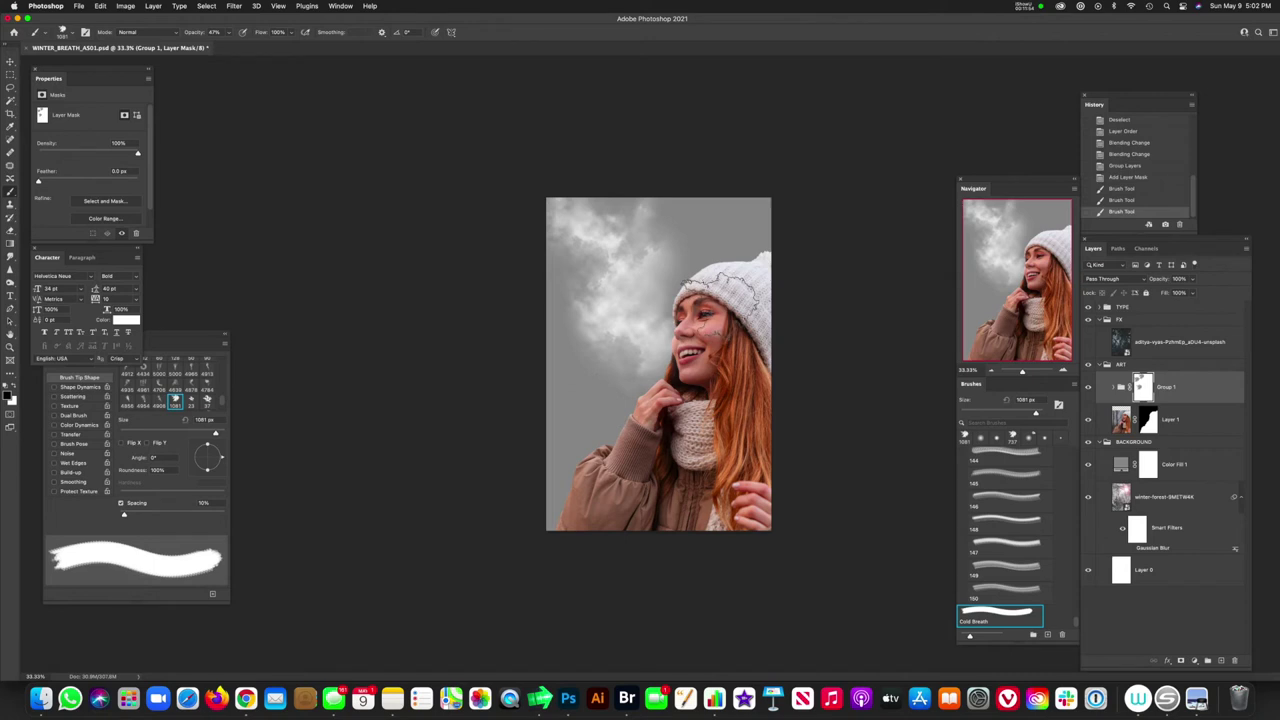
pyautogui.press('super+z')
pyautogui.press('super+z')
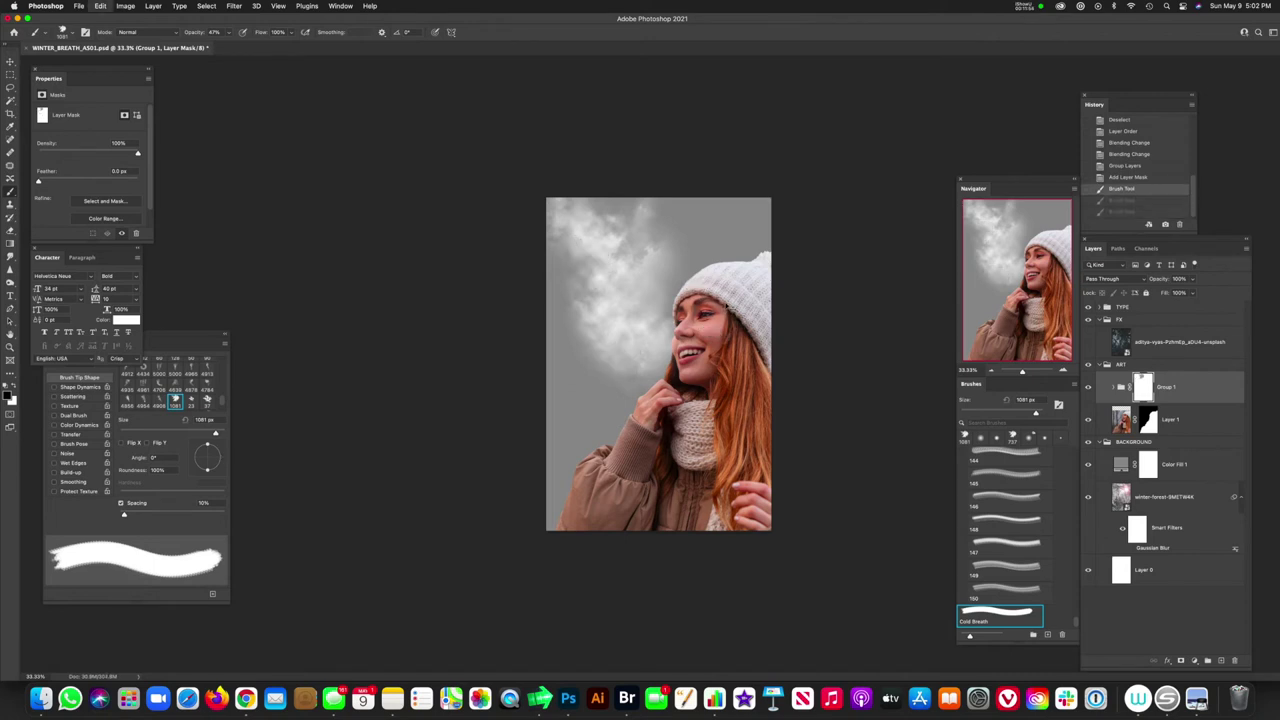
pyautogui.press('super+z')
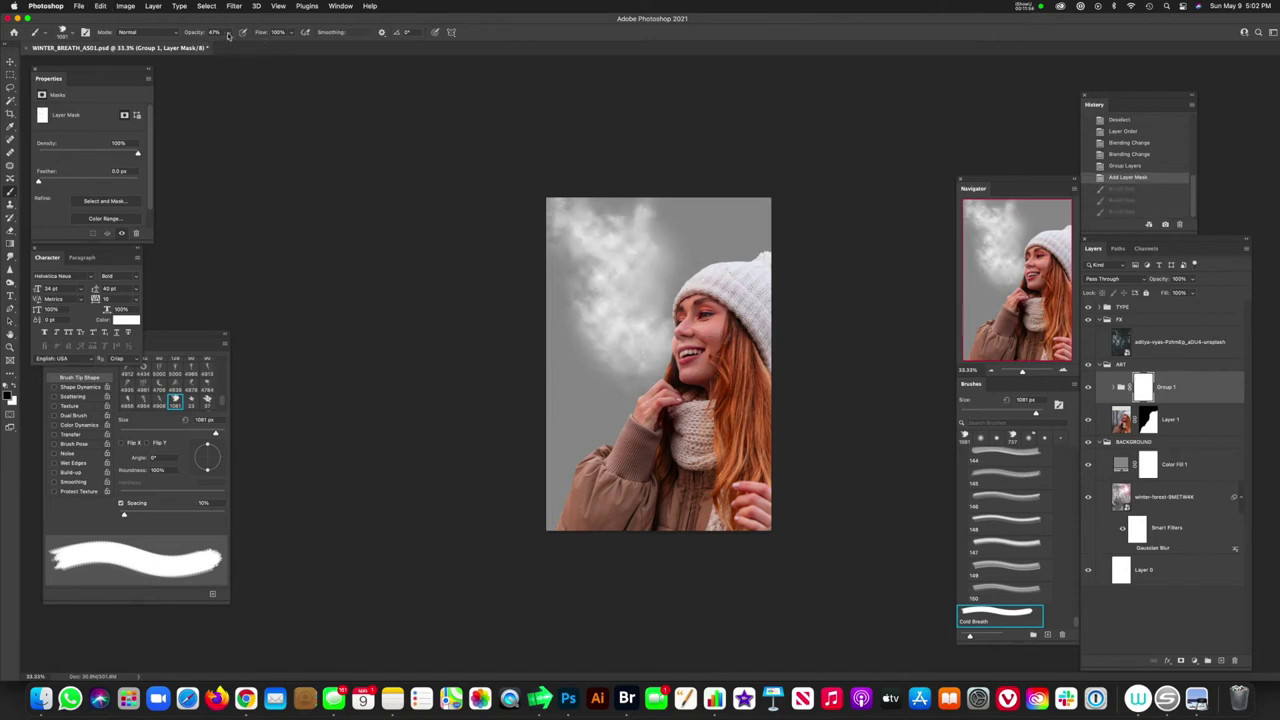
# Step: Lower the brush opacity to 8% and dab black over the breath on the Group 1 mask to thin it unevenly
pyautogui.click(228, 35)
pyautogui.click(624, 262)
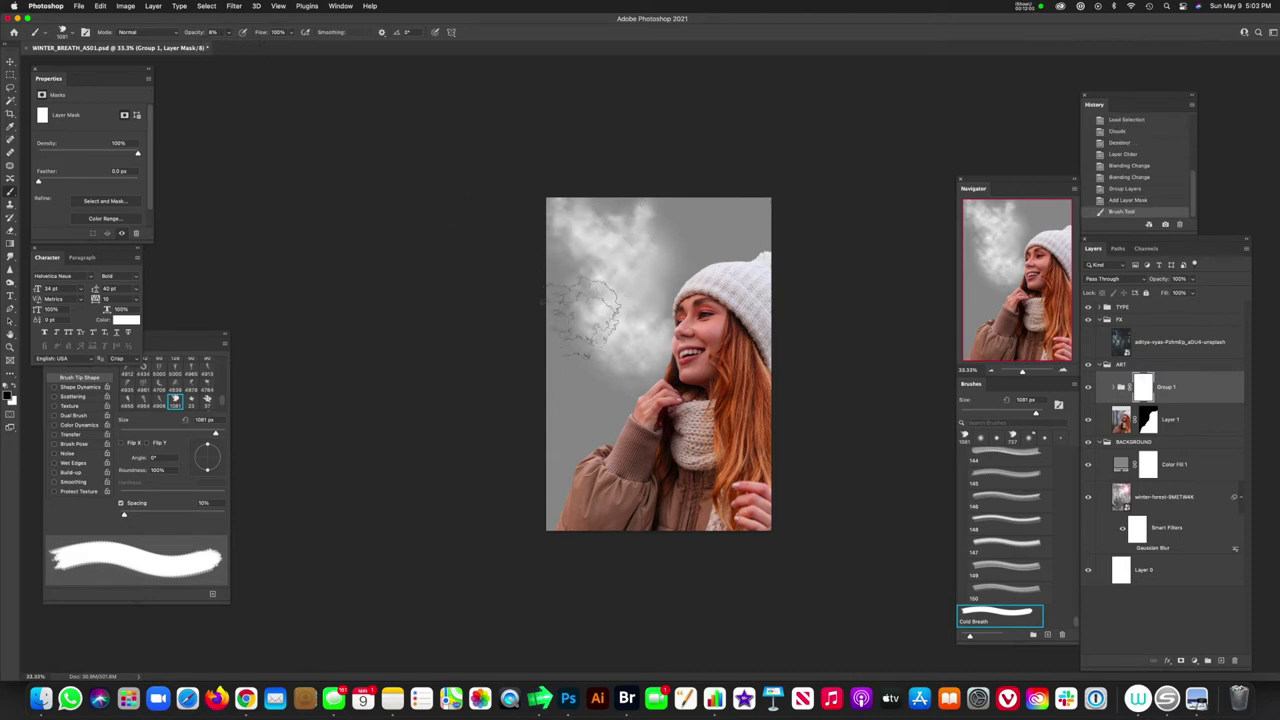
pyautogui.click(586, 320)
pyautogui.click(622, 354)
pyautogui.click(638, 314)
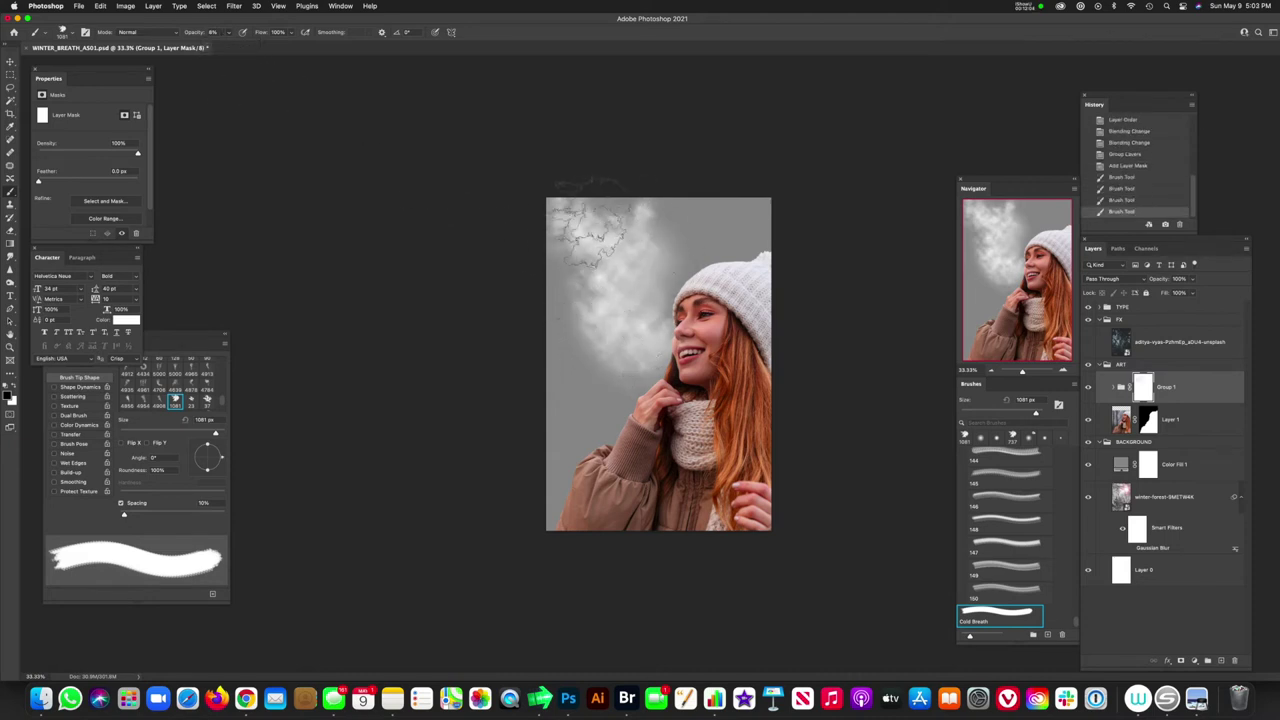
pyautogui.click(572, 232)
pyautogui.click(596, 243)
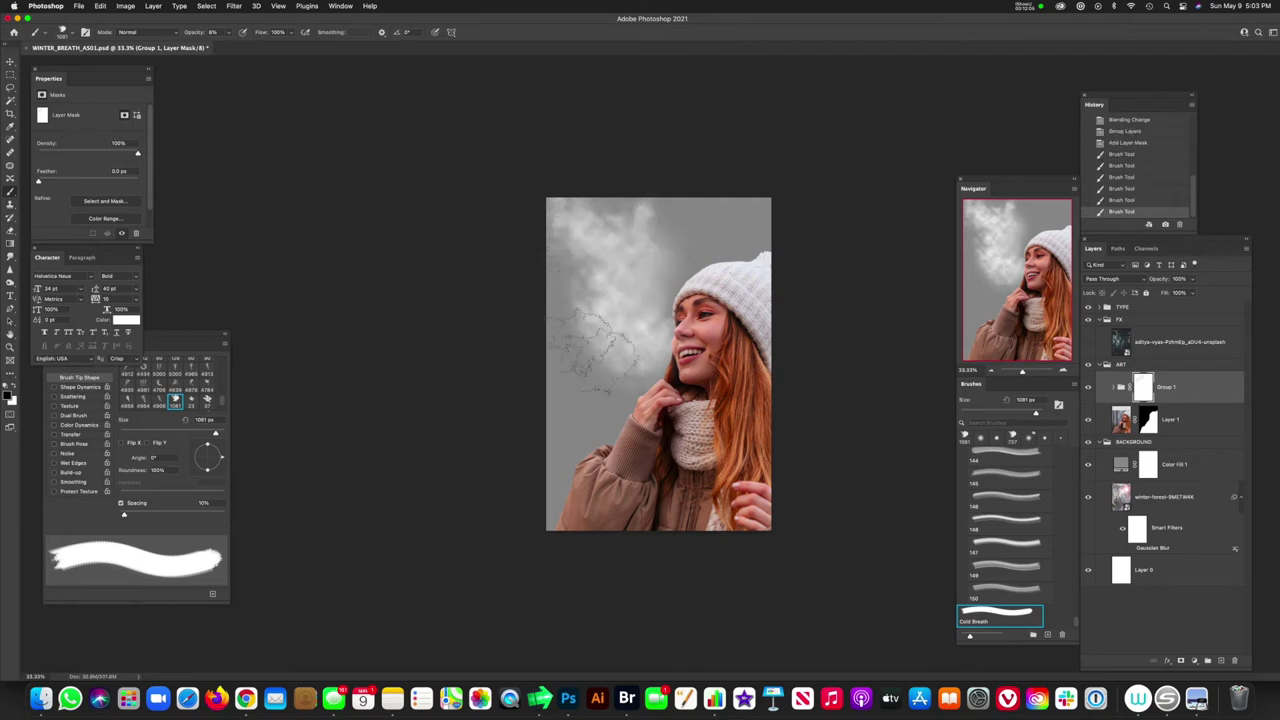
pyautogui.click(626, 240)
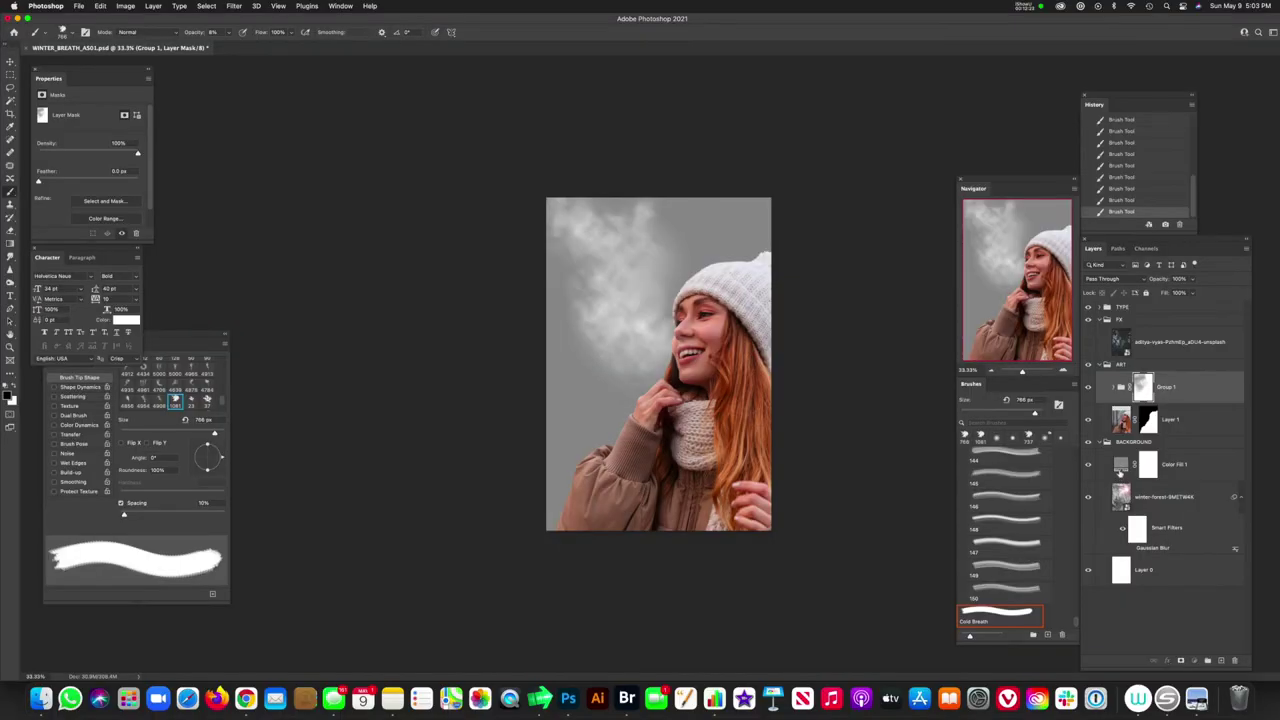
# Step: Delete the gray Color Fill 1 layer from the BACKGROUND group
pyautogui.click(1121, 474)
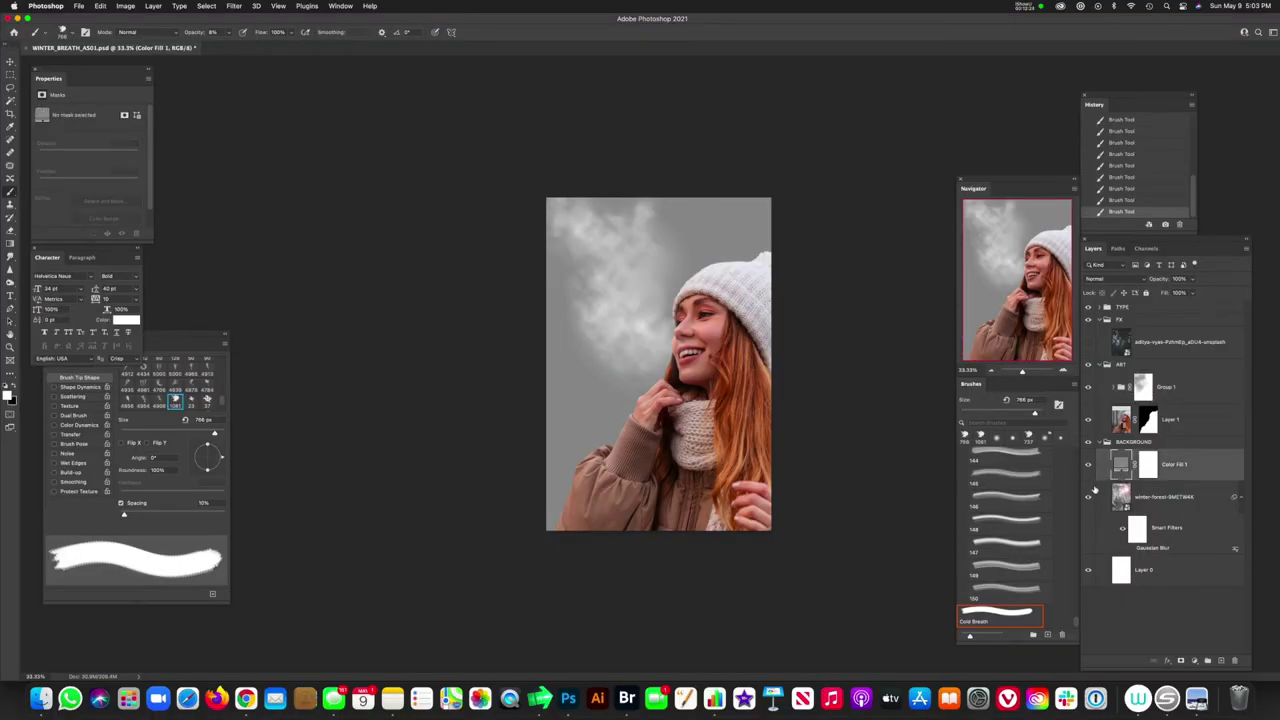
pyautogui.press('Delete')
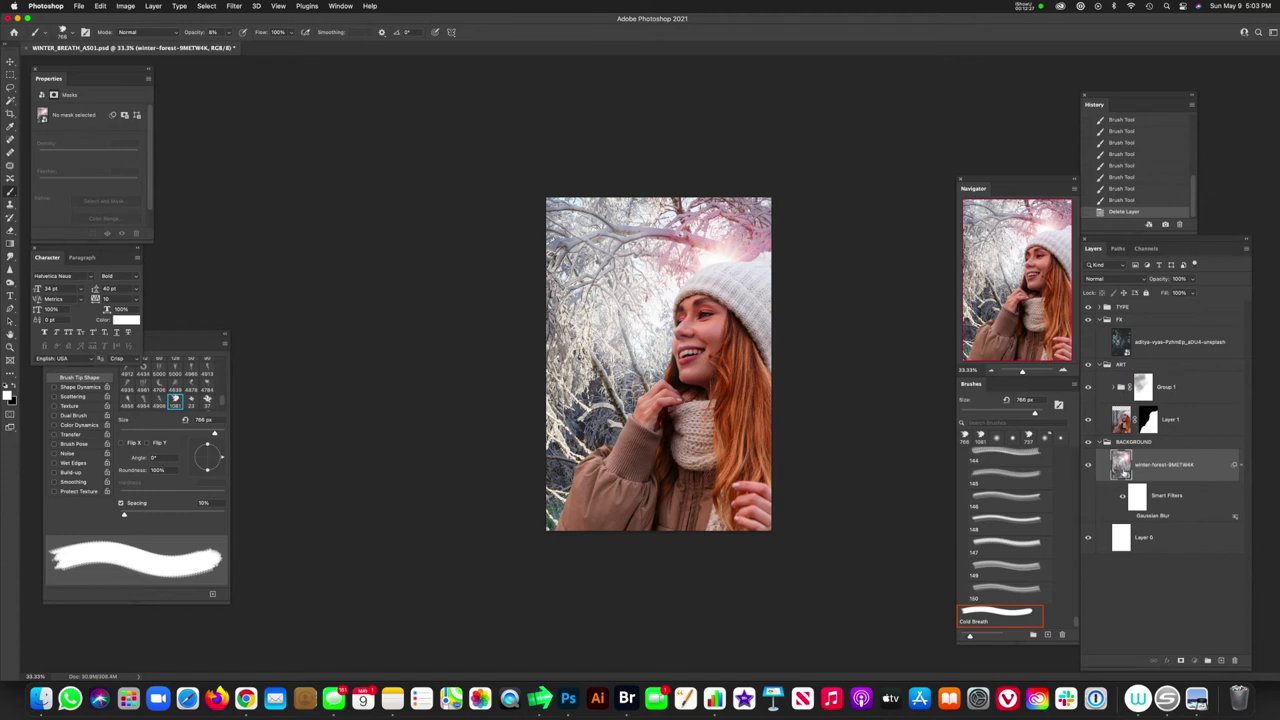
# Step: Shift the winter-forest background slightly and turn its Gaussian Blur smart filter back on
pyautogui.click(1122, 476)
pyautogui.press('v')
pyautogui.moveTo(836, 362)
pyautogui.mouseDown()
pyautogui.moveTo(831, 337)
pyautogui.moveTo(828, 358)
pyautogui.mouseUp()
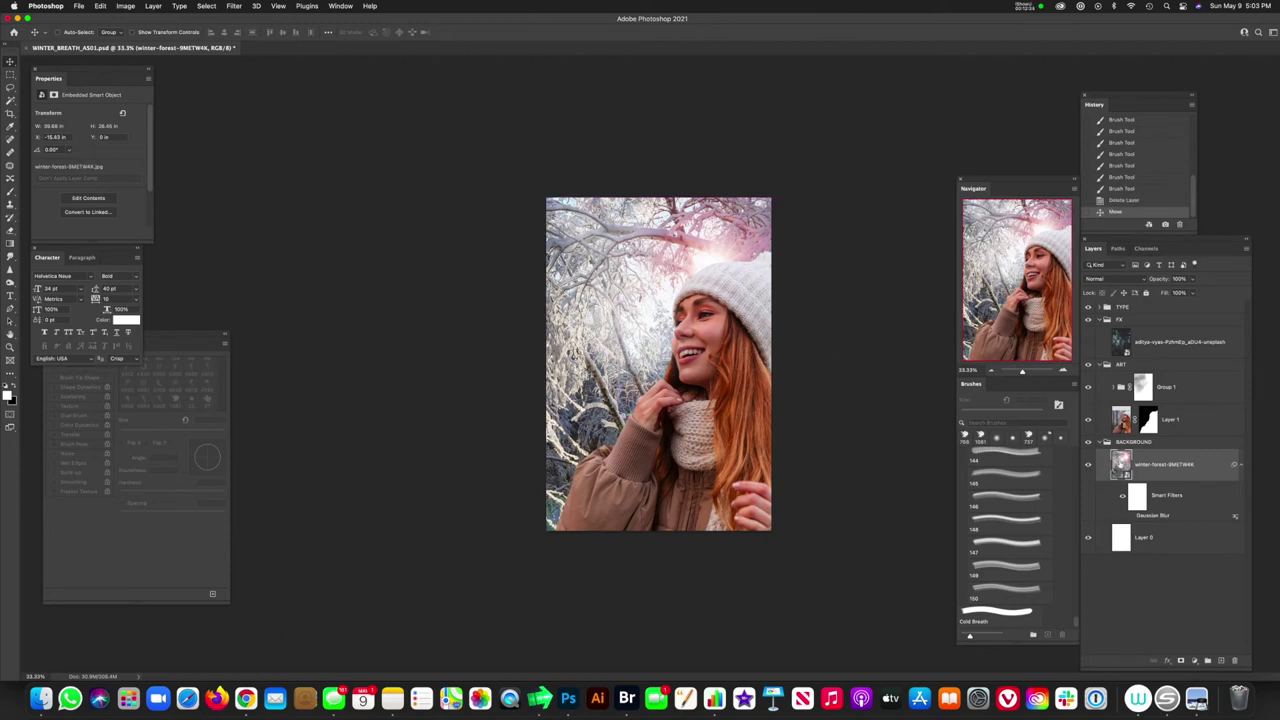
pyautogui.click(1142, 516)
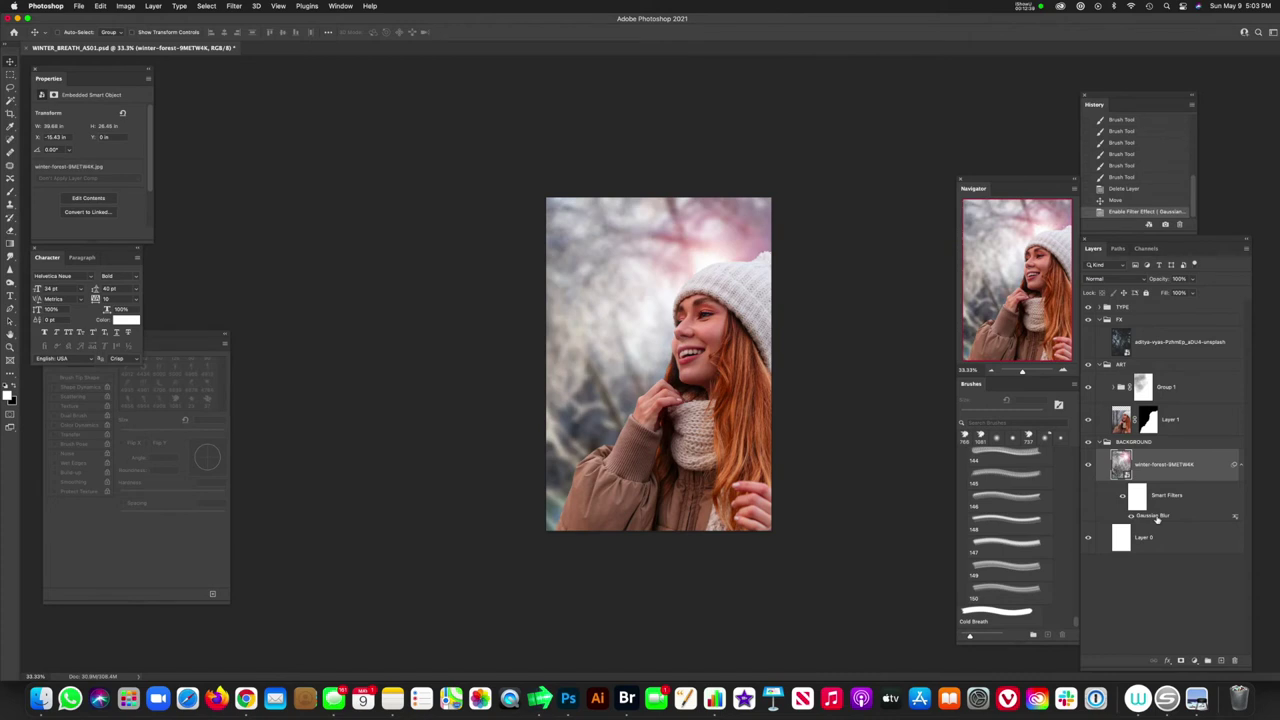
pyautogui.click(233, 6)
pyautogui.moveTo(269, 137)
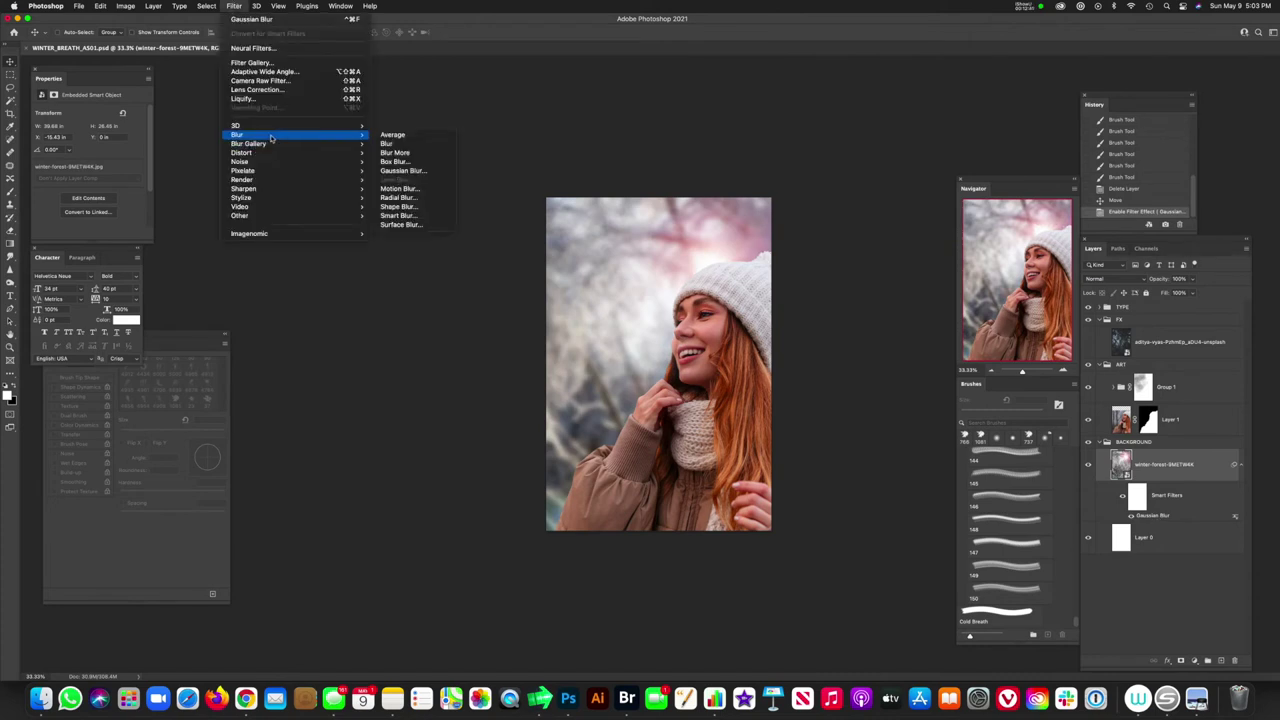
pyautogui.click(403, 171)
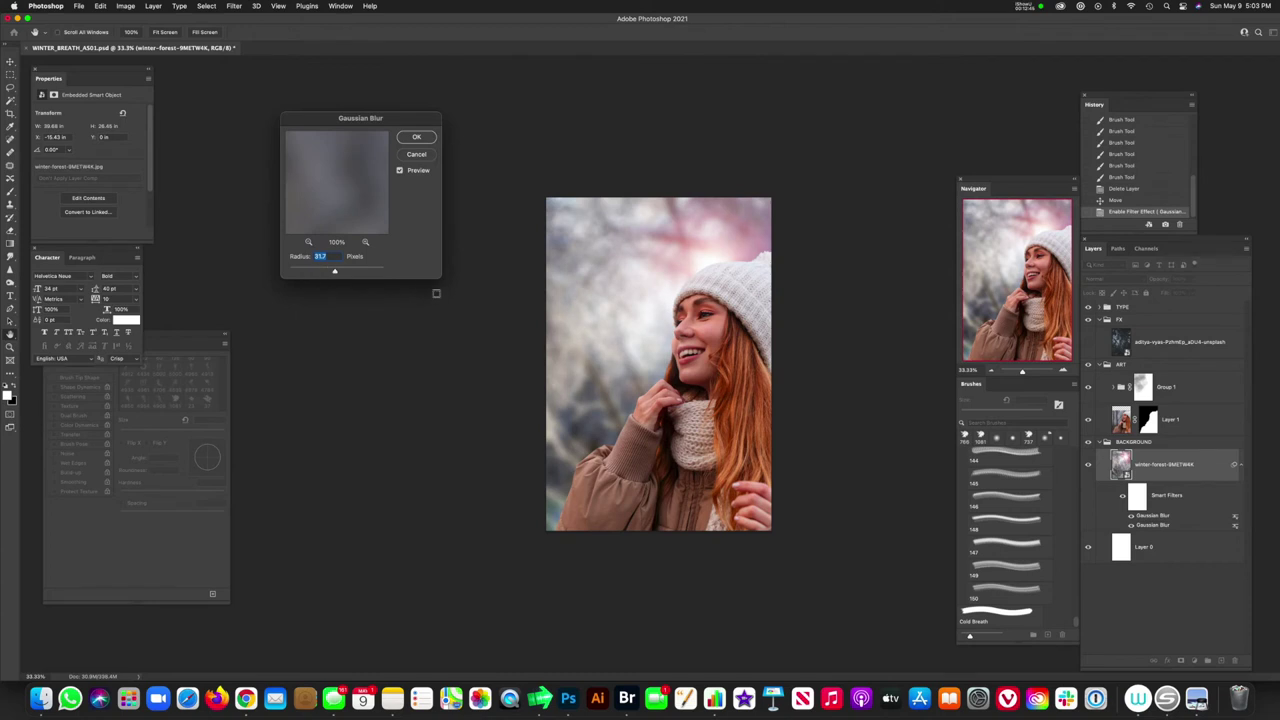
pyautogui.moveTo(334, 271); pyautogui.dragTo(337, 272)
pyautogui.click(420, 155)
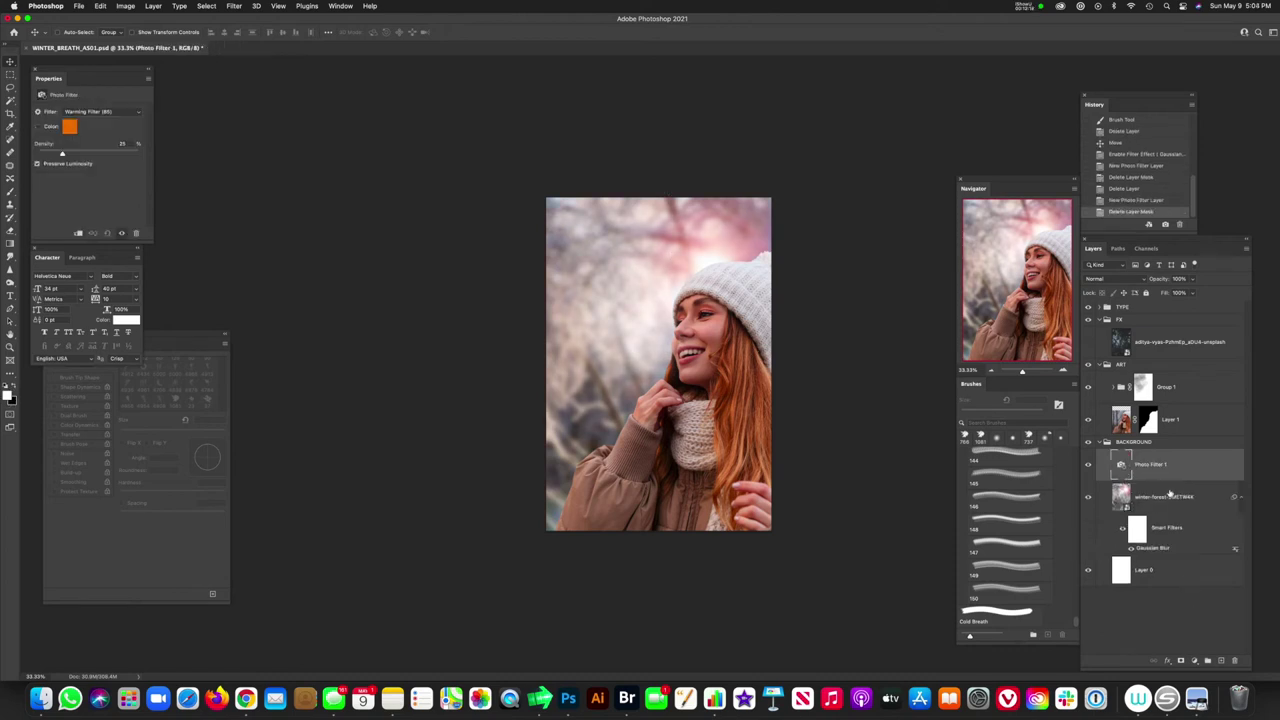
# Step: Replace the Photo Filter 1 layer with an Exposure adjustment above the winter-forest layer, with exposure set to -2.24
pyautogui.press('Delete')
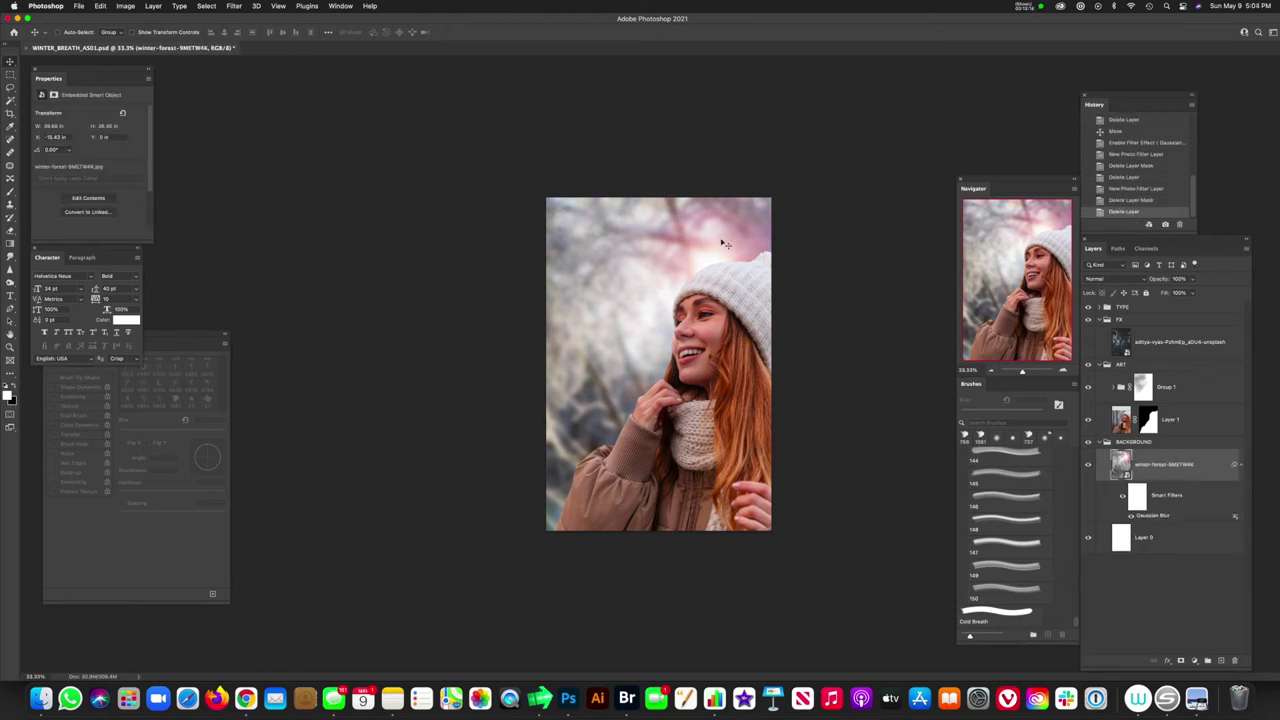
pyautogui.click(1195, 661)
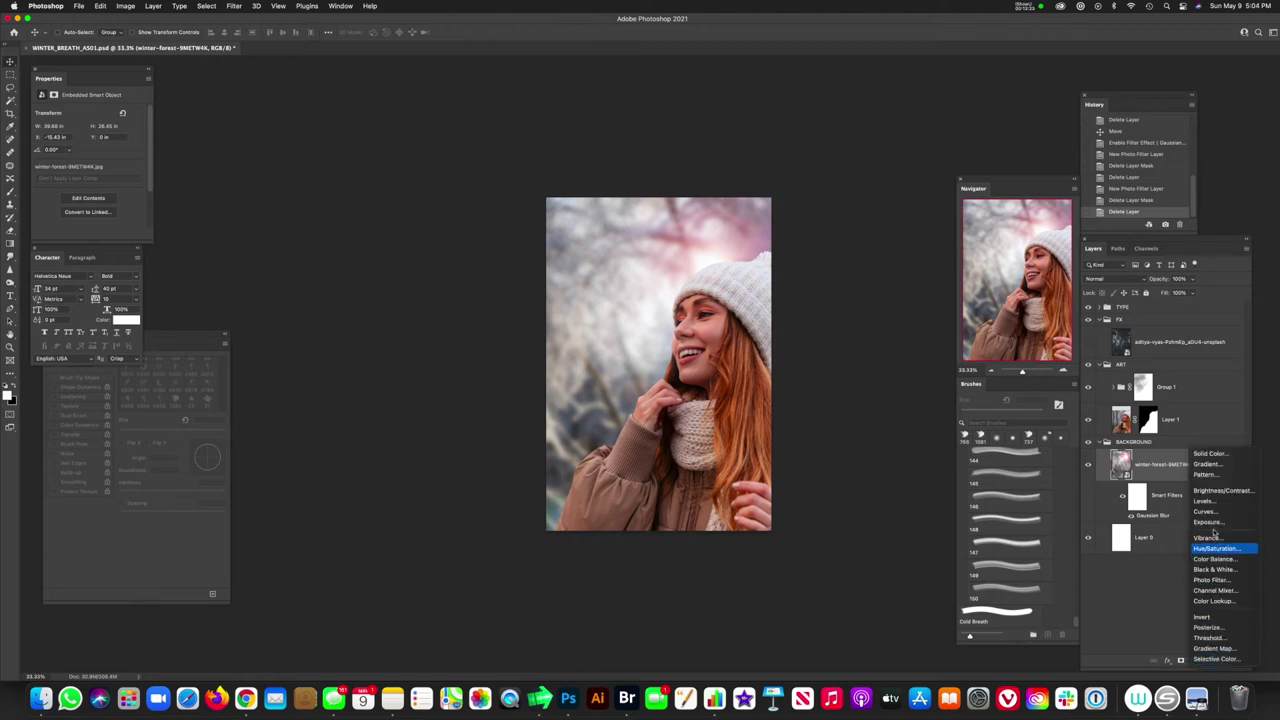
pyautogui.click(1209, 522)
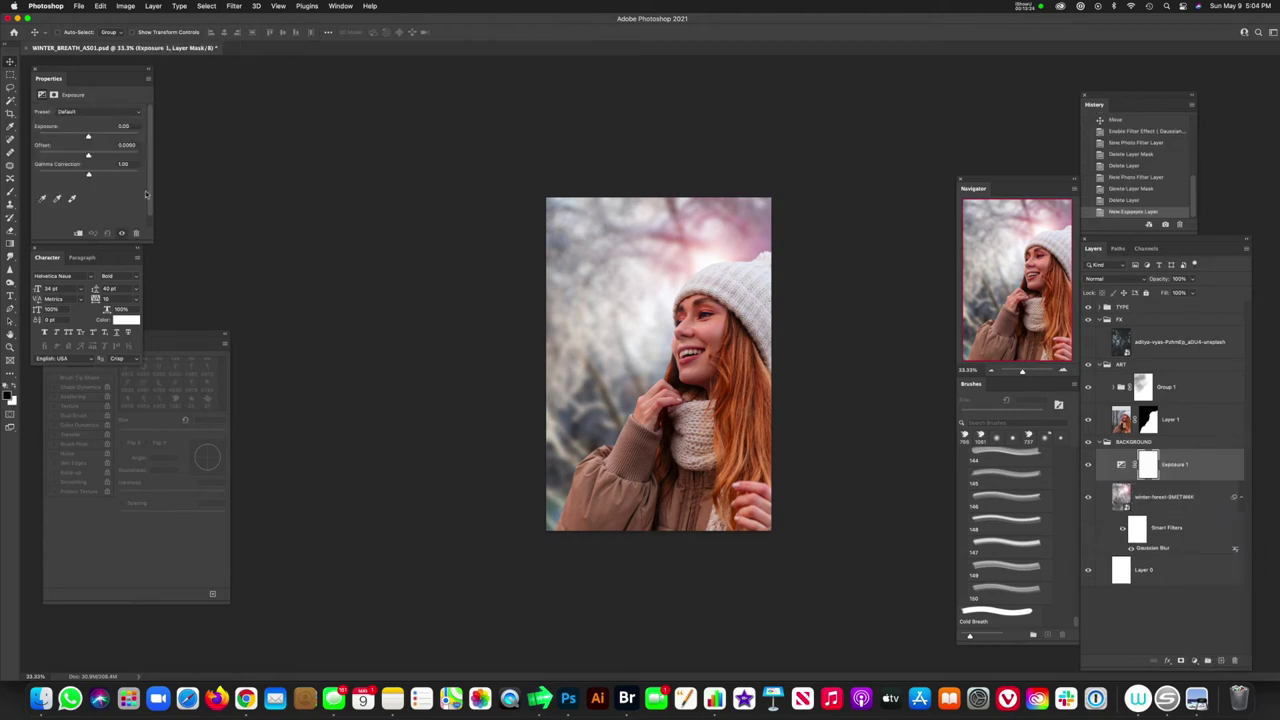
pyautogui.moveTo(88, 138); pyautogui.dragTo(72, 138)
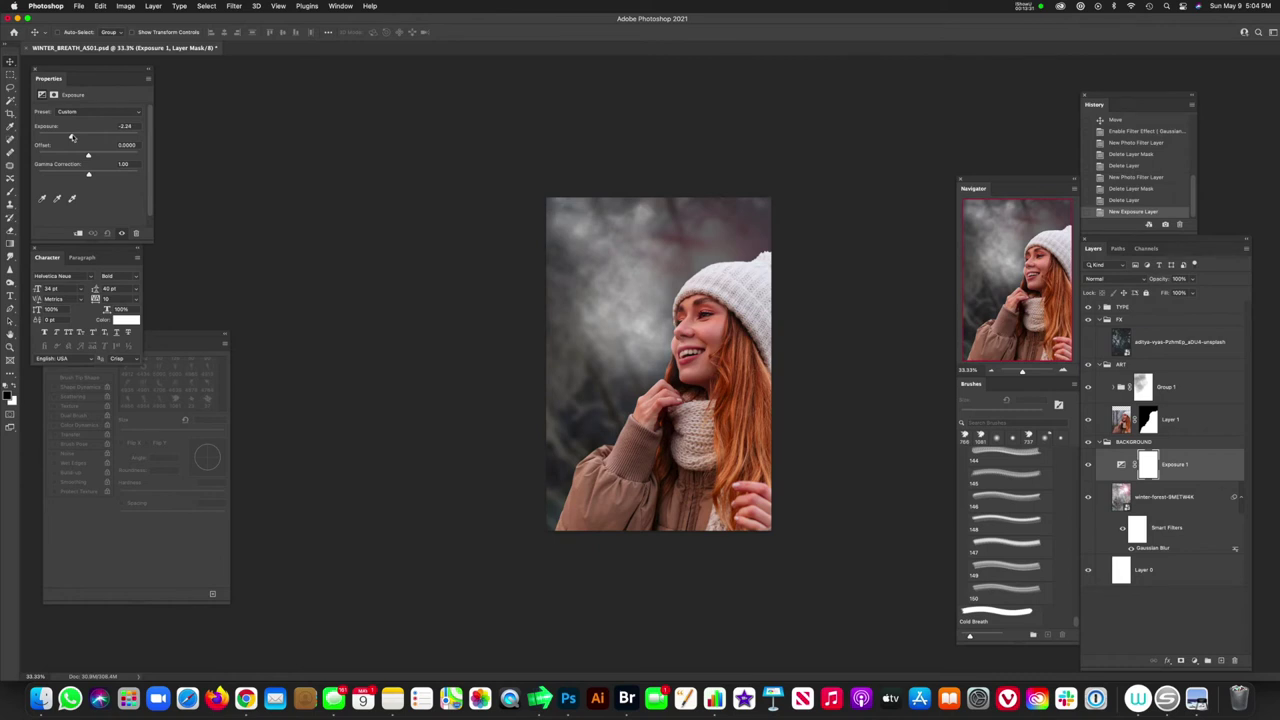
# Step: Invert the Exposure 1 mask to black and set up a Soft Round brush with 100% opacity and 2% flow
pyautogui.click(1146, 465)
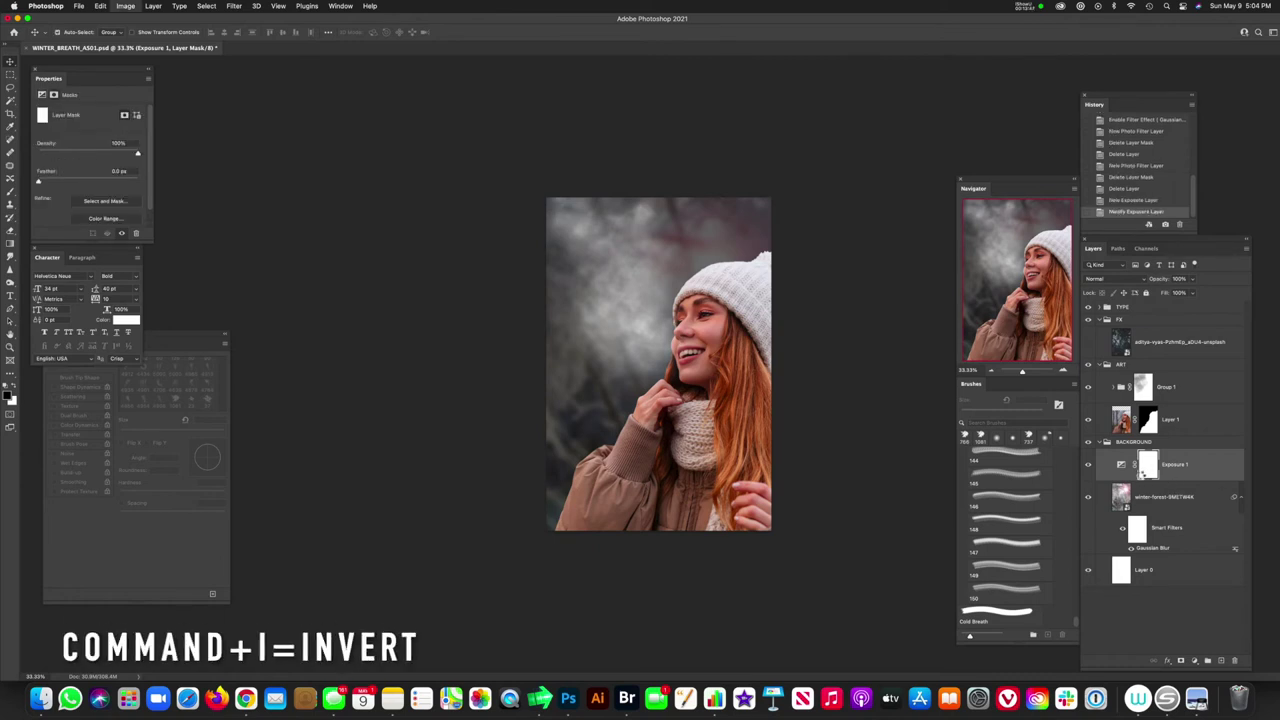
pyautogui.press('super+i')
pyautogui.press('b')
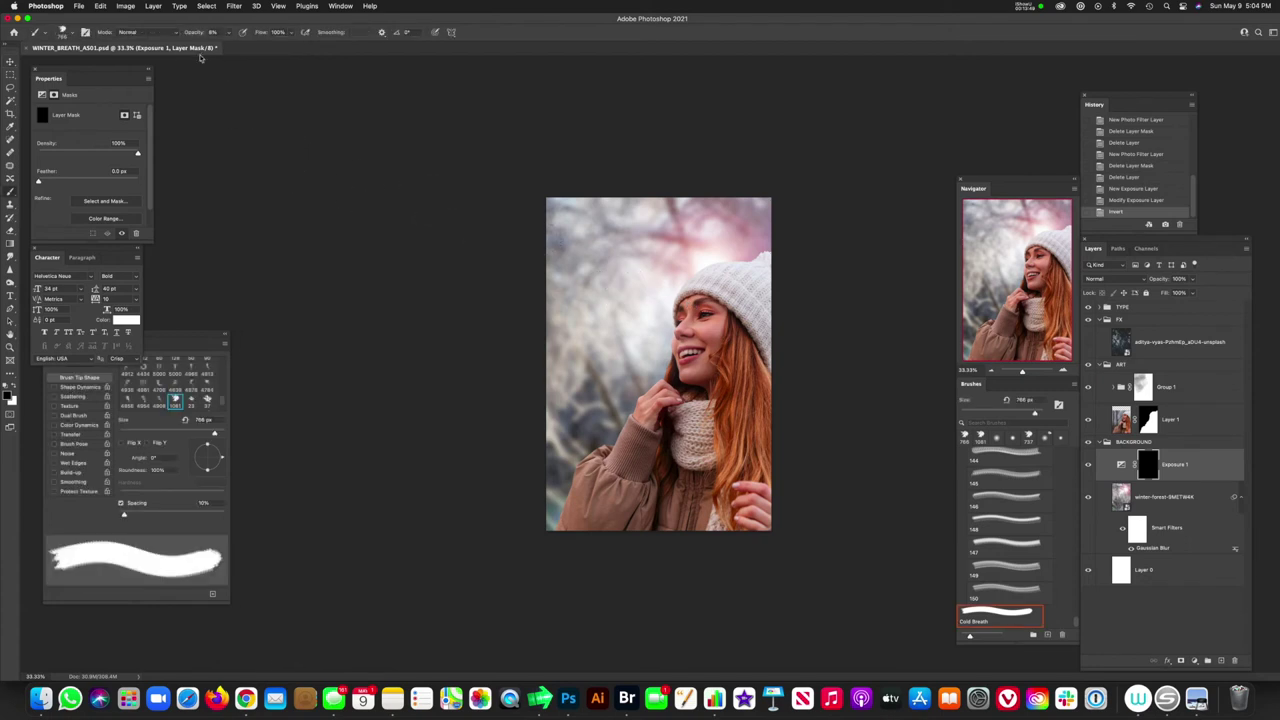
pyautogui.click(62, 36)
pyautogui.click(53, 123)
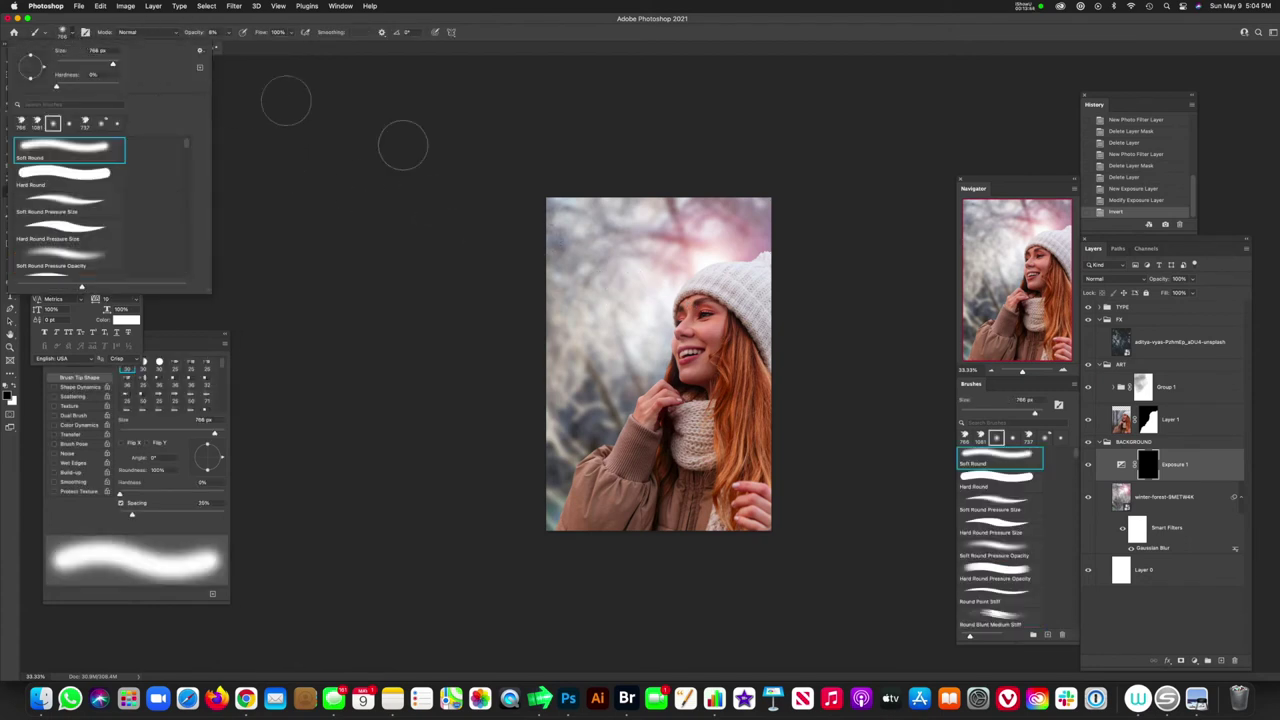
pyautogui.click(229, 34)
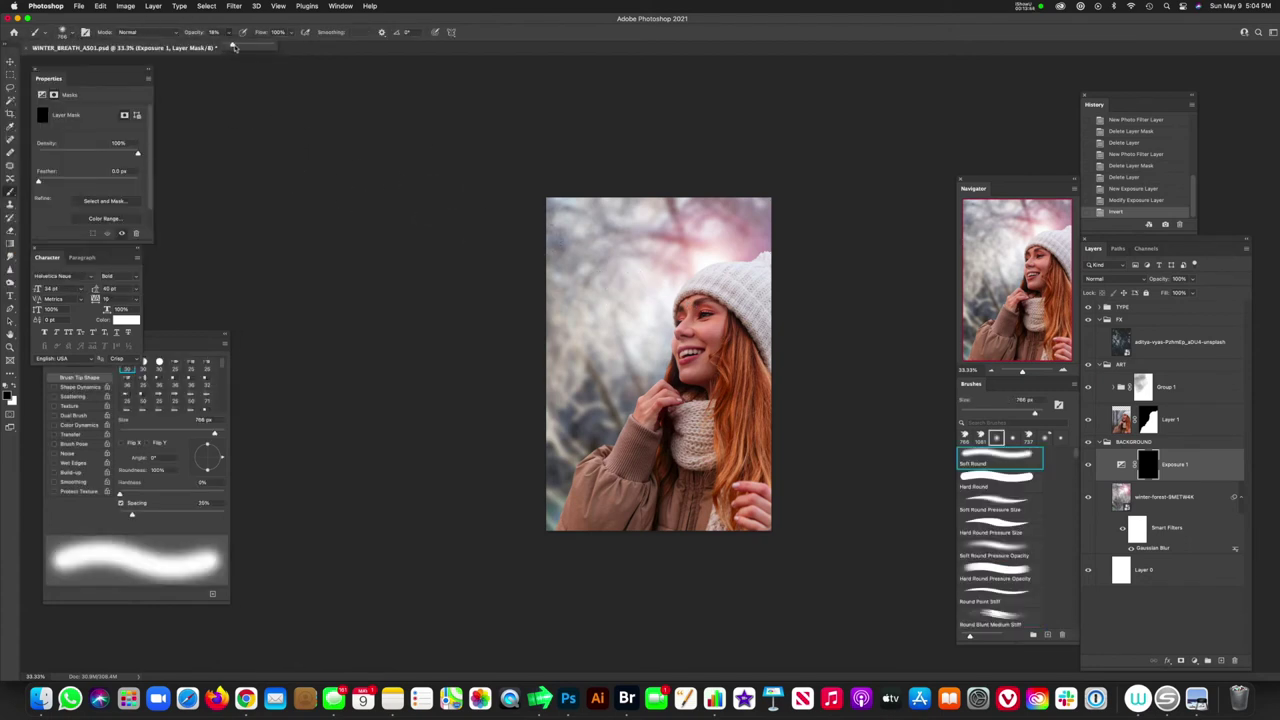
pyautogui.moveTo(232, 47)
pyautogui.mouseDown()
pyautogui.moveTo(287, 50)
pyautogui.moveTo(246, 48)
pyautogui.mouseUp()
pyautogui.click(294, 33)
# Step: Raise the brush flow to 15% and paint white on the Exposure 1 mask to darken the forest behind the breath
pyautogui.moveTo(676, 306); pyautogui.dragTo(705, 315)
pyautogui.moveTo(628, 338); pyautogui.dragTo(620, 330)
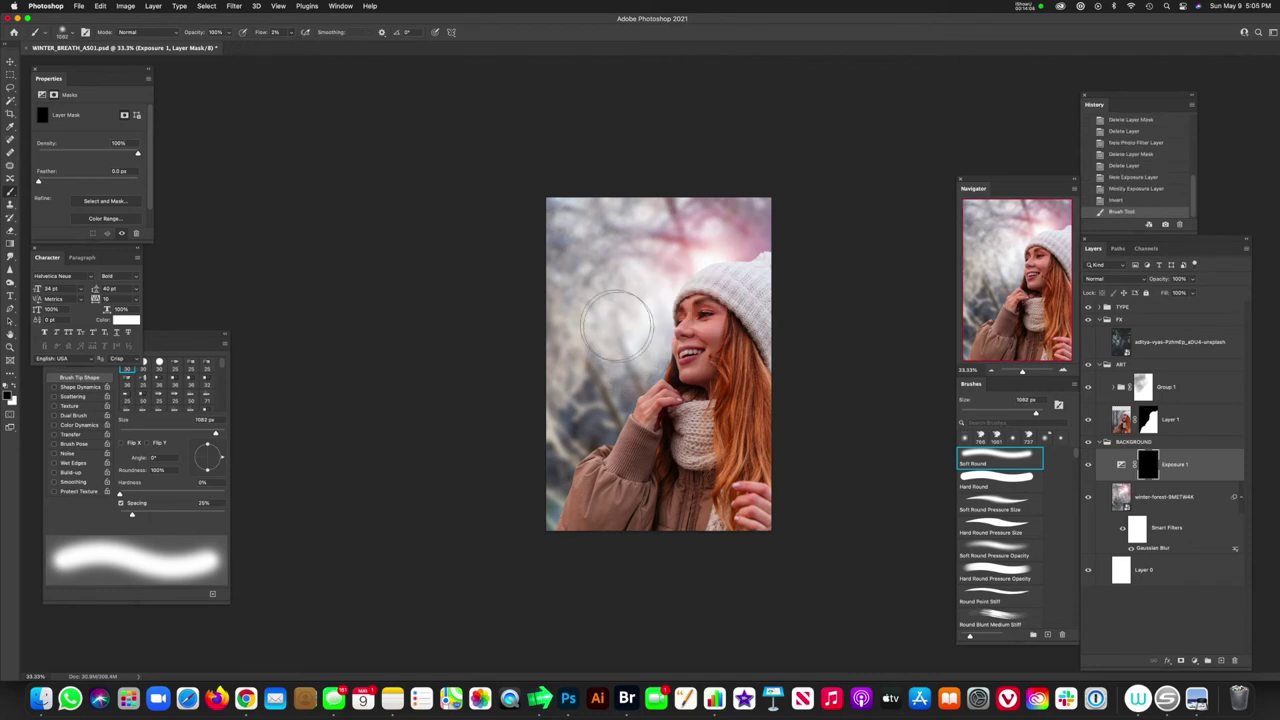
pyautogui.press('x')
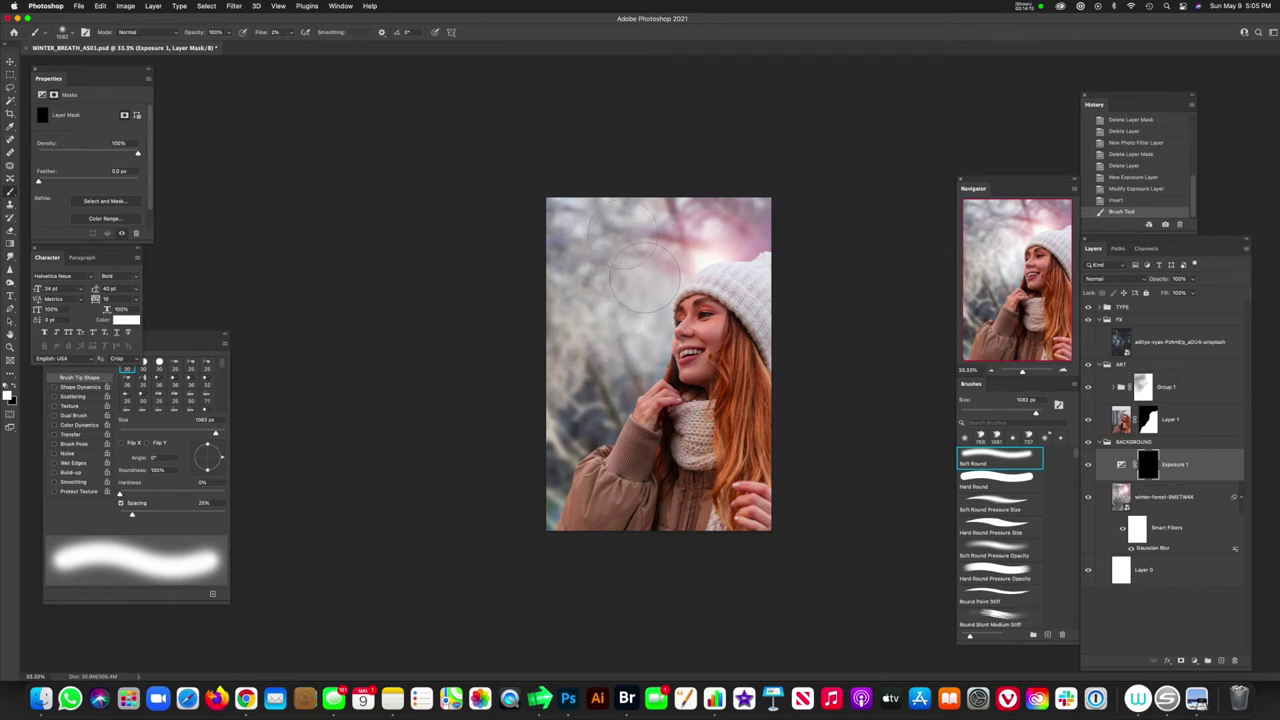
pyautogui.hotkey('shift', '1')
pyautogui.hotkey('shift', '5')
pyautogui.moveTo(645, 277)
pyautogui.mouseDown()
pyautogui.moveTo(640, 220)
pyautogui.moveTo(589, 300)
pyautogui.moveTo(560, 300)
pyautogui.moveTo(595, 300)
pyautogui.moveTo(600, 250)
pyautogui.moveTo(630, 215)
pyautogui.mouseUp()
pyautogui.moveTo(590, 420); pyautogui.dragTo(550, 460)
pyautogui.moveTo(680, 250); pyautogui.dragTo(700, 225)
# Step: Set the brush flow to 8% and paint black on the Exposure 1 mask to bring back the pink glow above the hat
pyautogui.press('x')
pyautogui.click(291, 32)
pyautogui.moveTo(291, 46); pyautogui.dragTo(287, 47)
pyautogui.click(705, 240)
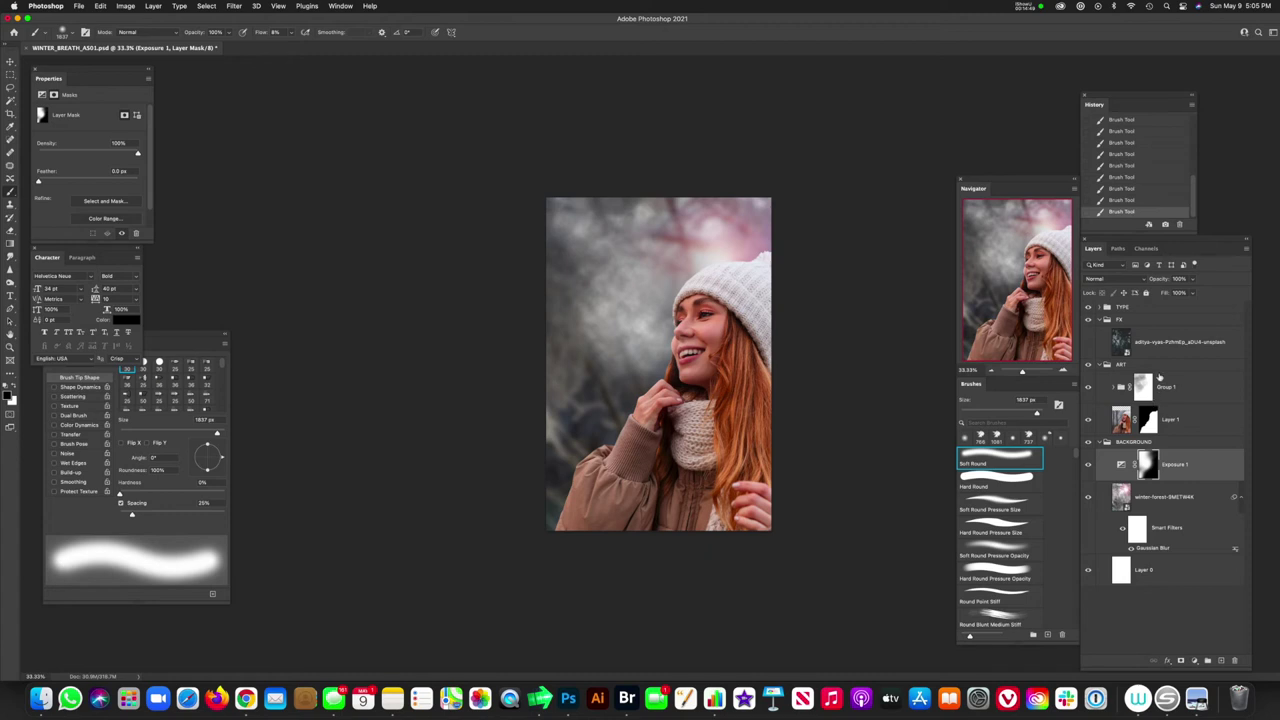
# Step: Paint black with the Soft Round brush on the Group 1 mask to thin the breath near the mouth and along the upper area
pyautogui.click(1143, 390)
pyautogui.moveTo(655, 340); pyautogui.dragTo(601, 340)
pyautogui.moveTo(601, 332); pyautogui.dragTo(594, 332)
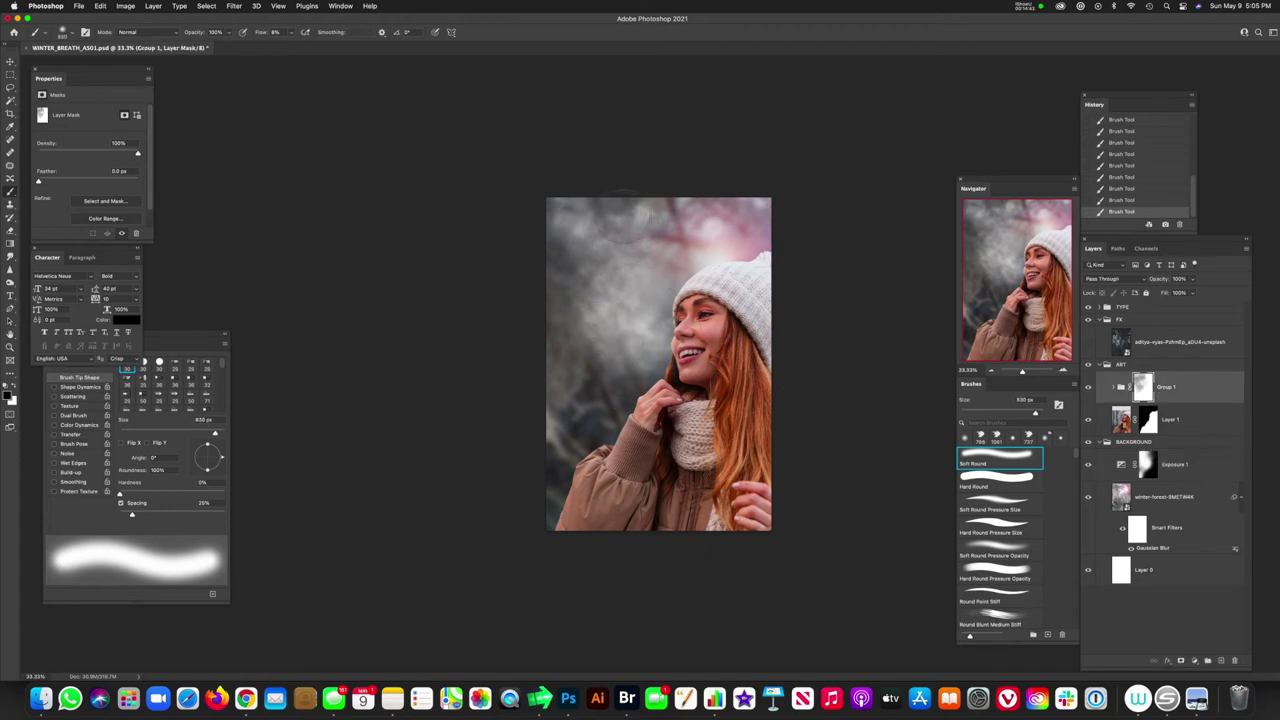
pyautogui.moveTo(626, 216)
pyautogui.mouseDown()
pyautogui.moveTo(610, 216)
pyautogui.moveTo(638, 320)
pyautogui.moveTo(550, 221)
pyautogui.moveTo(651, 237)
pyautogui.mouseUp()
pyautogui.click(654, 323)
pyautogui.click(594, 236)
# Step: Paint white on the Group 1 mask to restore breath beside the mouth, and soften it with a black dab
pyautogui.press('x')
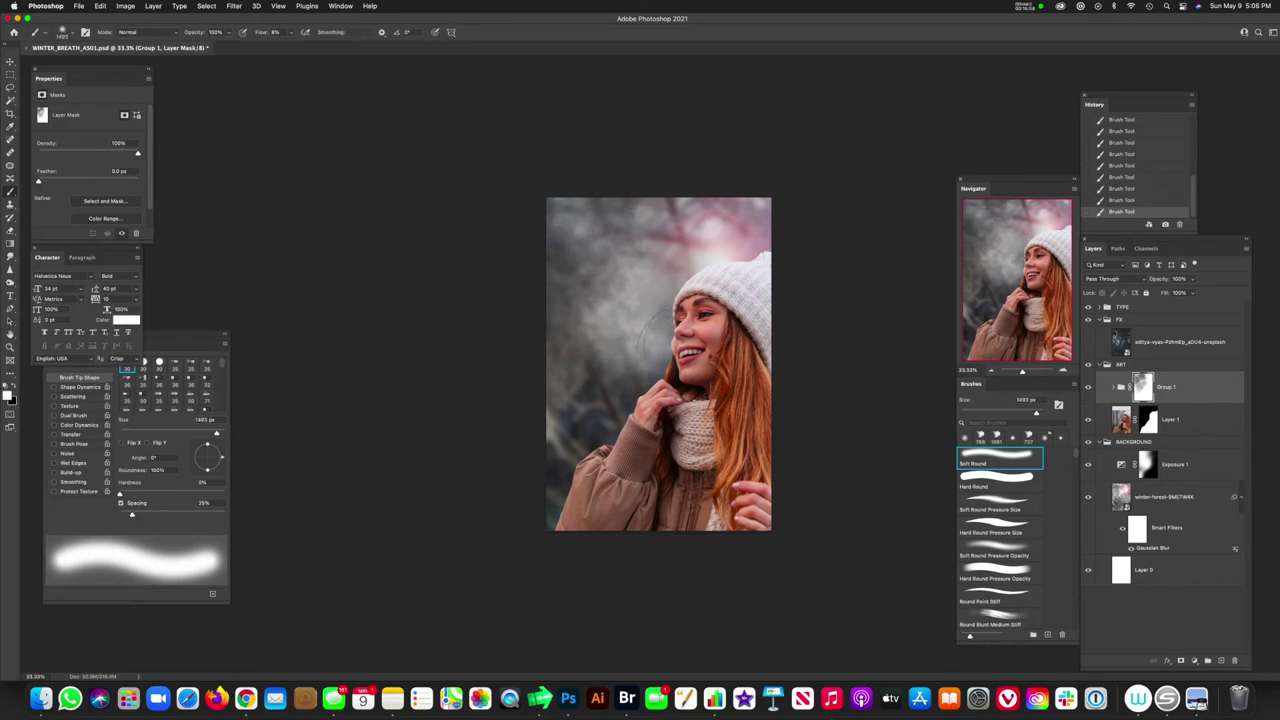
pyautogui.moveTo(682, 362)
pyautogui.mouseDown()
pyautogui.moveTo(654, 362)
pyautogui.moveTo(632, 316)
pyautogui.moveTo(615, 340)
pyautogui.mouseUp()
pyautogui.press('x')
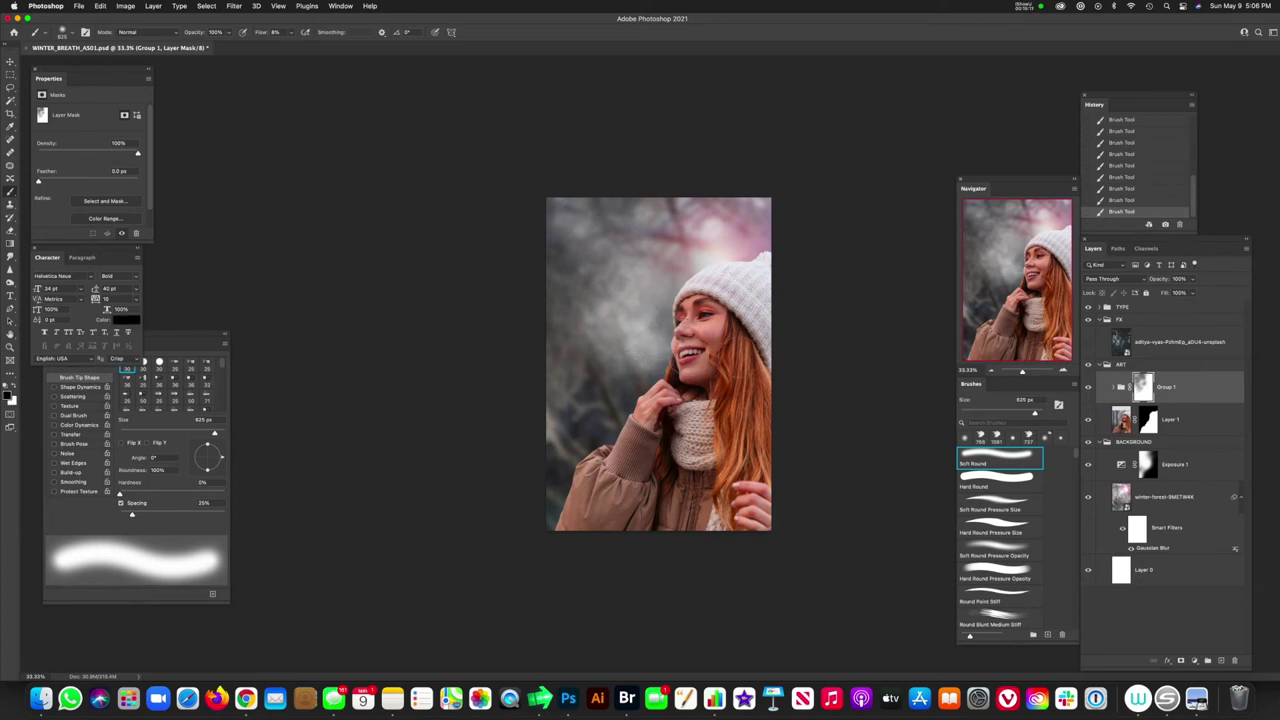
pyautogui.click(646, 336)
# Step: Nudge the breath group downward and dab black on its mask with a roughly 296 px brush to fade the image's upper-left corner
pyautogui.press('v')
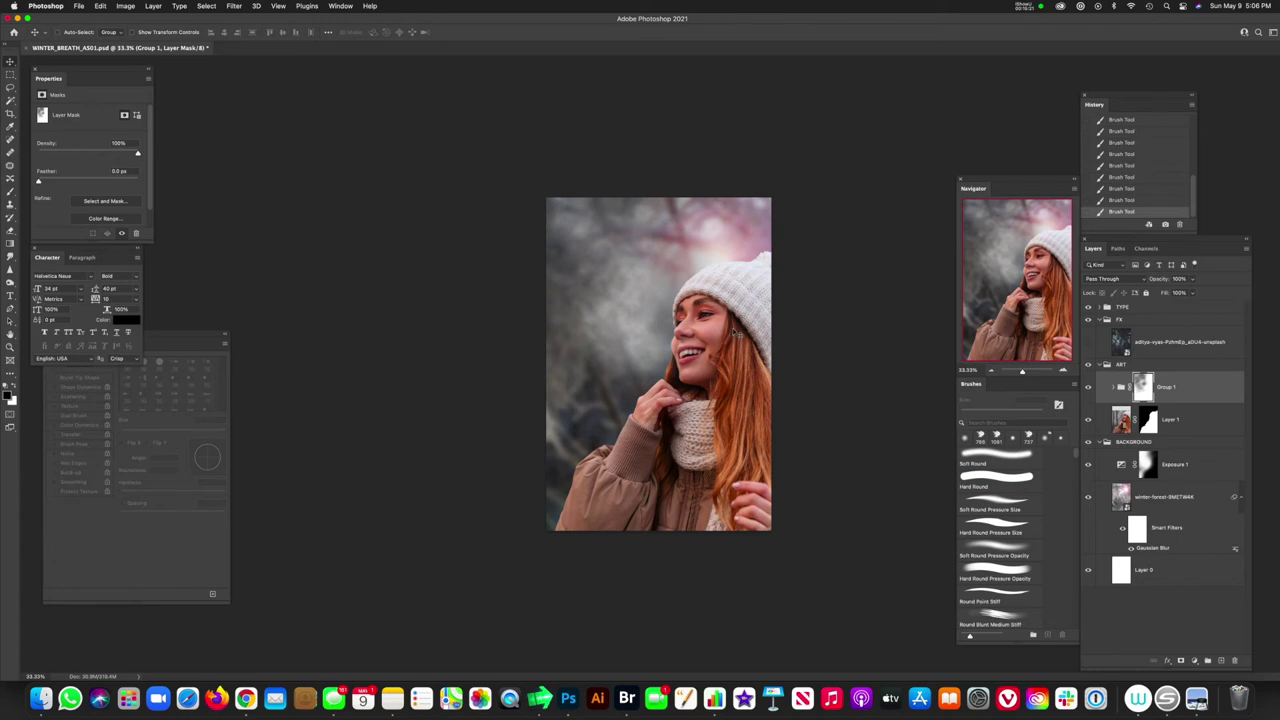
pyautogui.moveTo(738, 330)
pyautogui.mouseDown()
pyautogui.moveTo(748, 340)
pyautogui.moveTo(734, 342)
pyautogui.mouseUp()
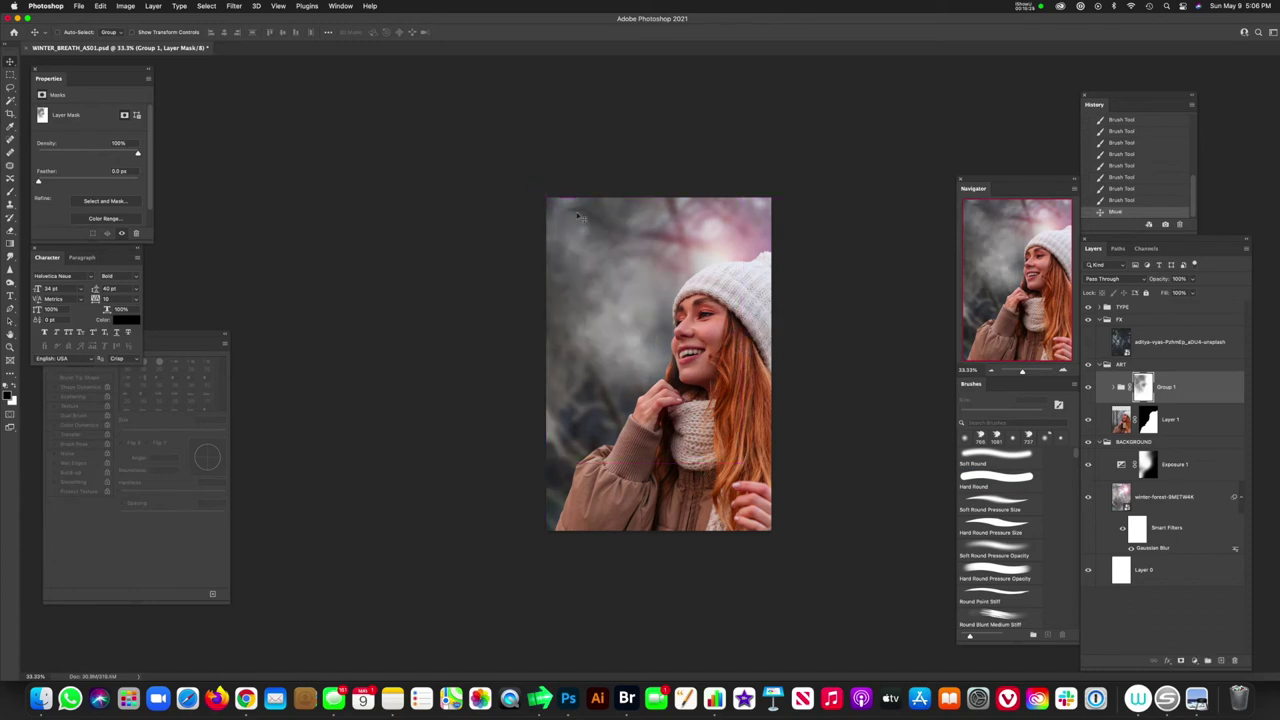
pyautogui.press('b')
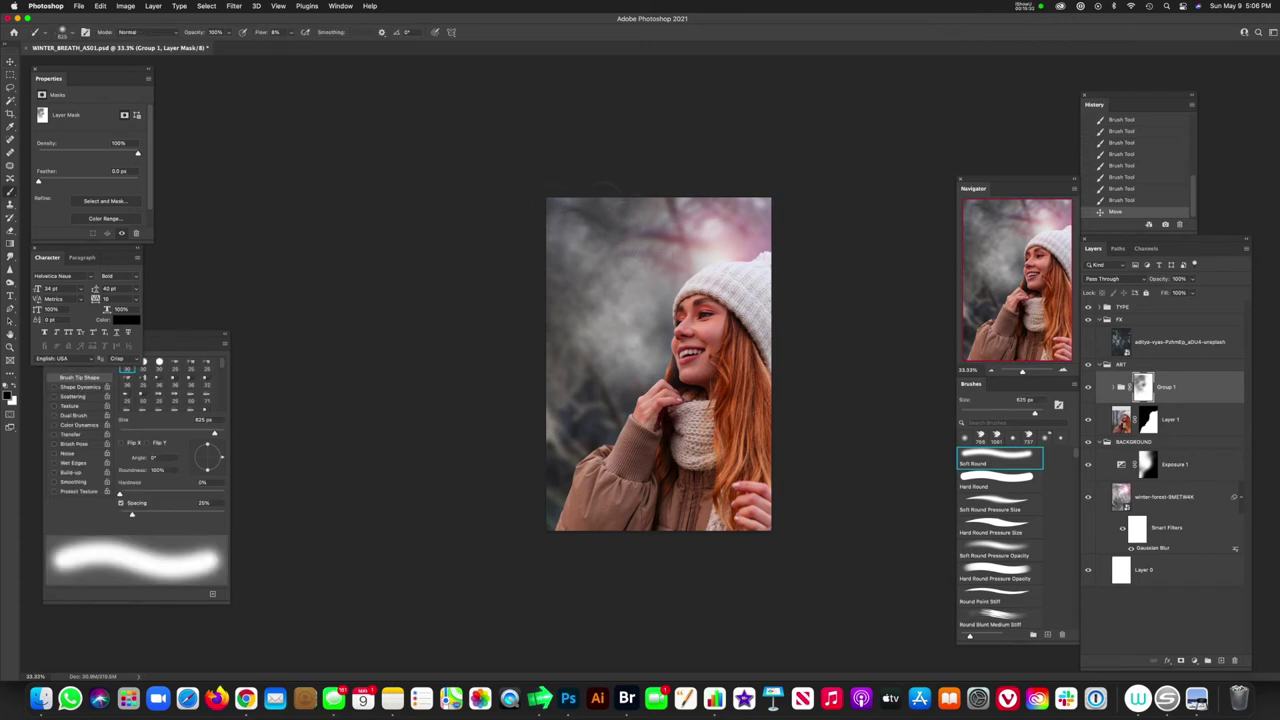
pyautogui.click(565, 206)
pyautogui.press('[')
pyautogui.press('[')
pyautogui.press('[')
pyautogui.press('[')
pyautogui.press('[')
pyautogui.press('[')
pyautogui.click(560, 188)
pyautogui.click(570, 198)
pyautogui.click(575, 214)
pyautogui.click(580, 232)
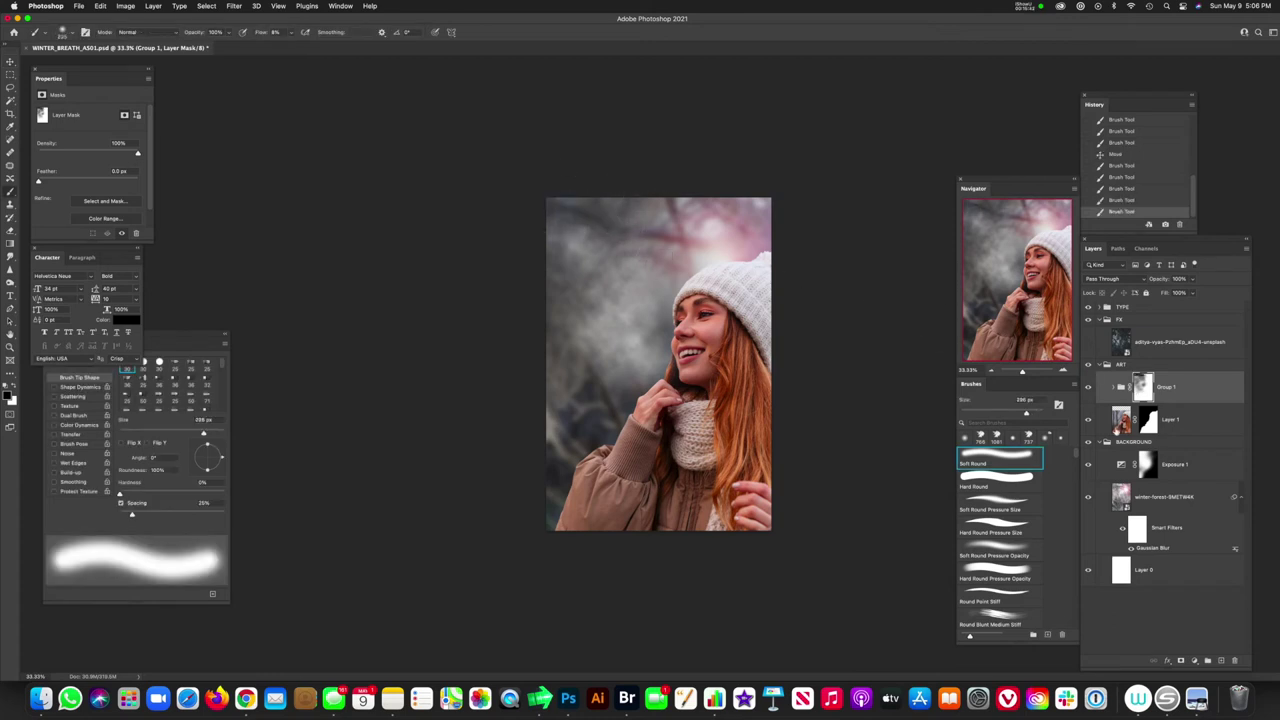
# Step: Add a Curves adjustment above the winter-forest layer and pull the midtones down slightly to darken the background
pyautogui.click(1121, 494)
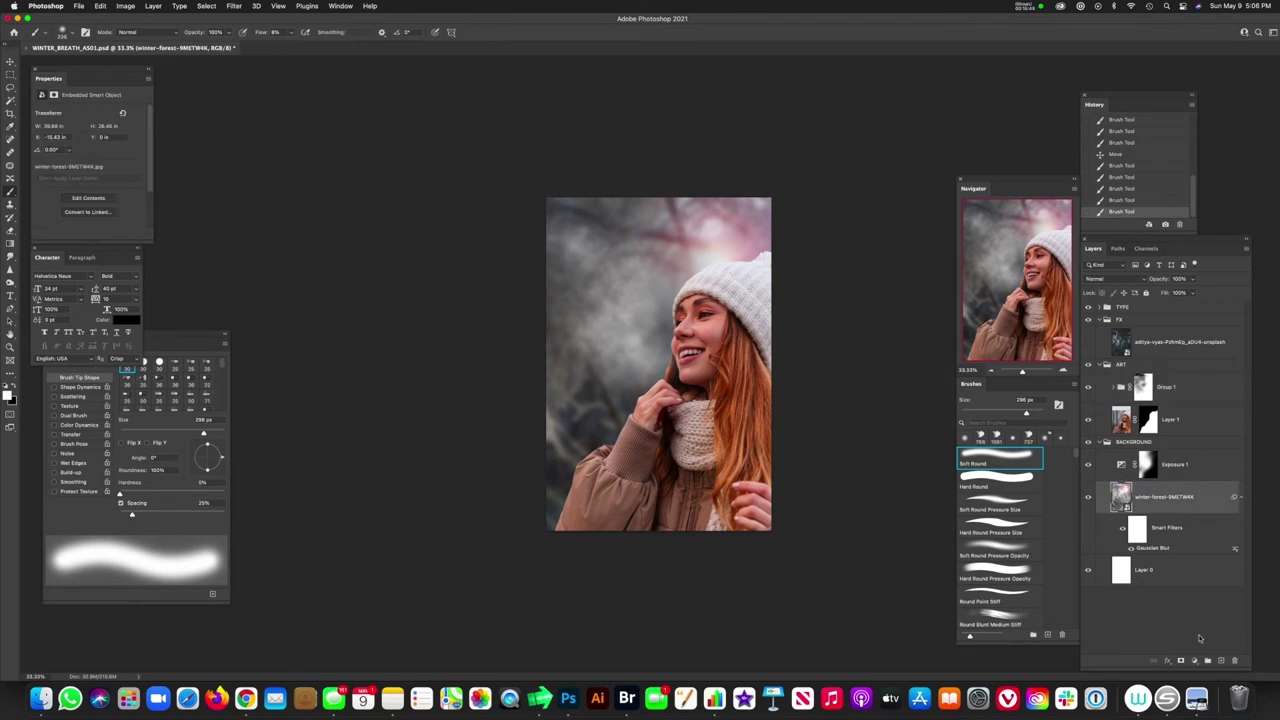
pyautogui.click(1195, 660)
pyautogui.click(1219, 512)
pyautogui.moveTo(97, 175); pyautogui.dragTo(102, 177)
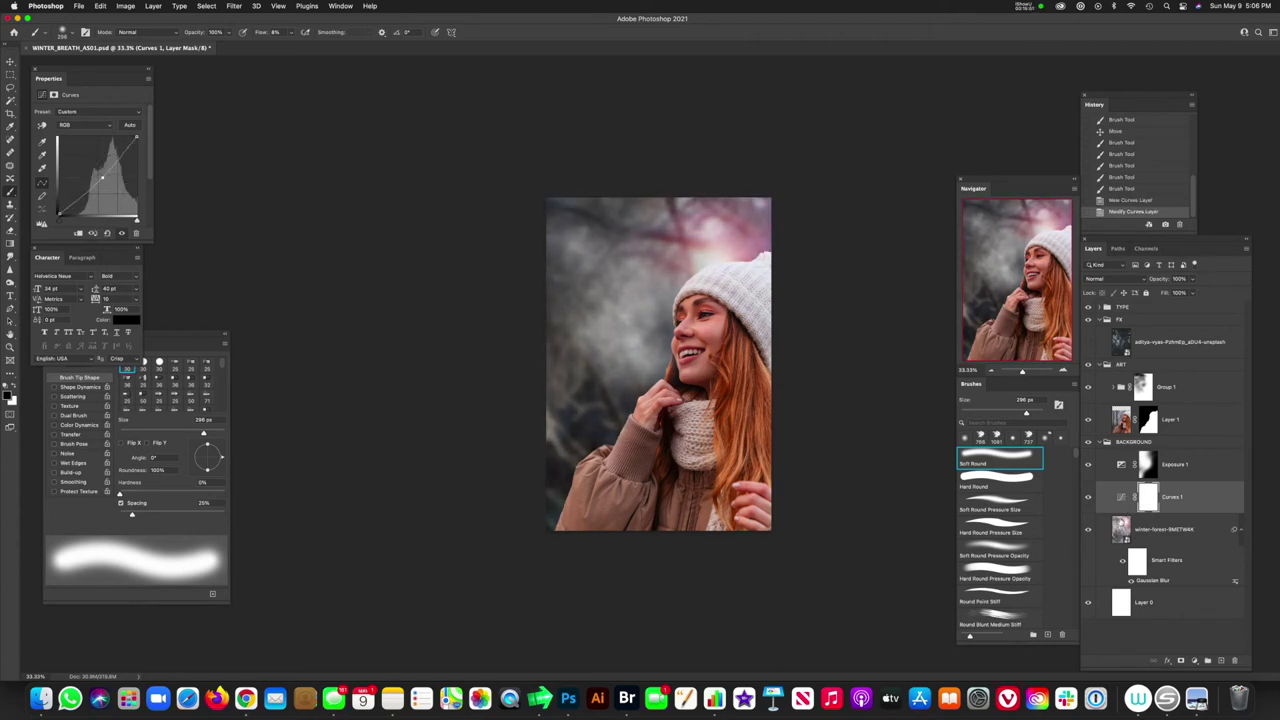
# Step: Move the Group 1 breath slightly upward to realign it with the woman's mouth
pyautogui.click(1186, 390)
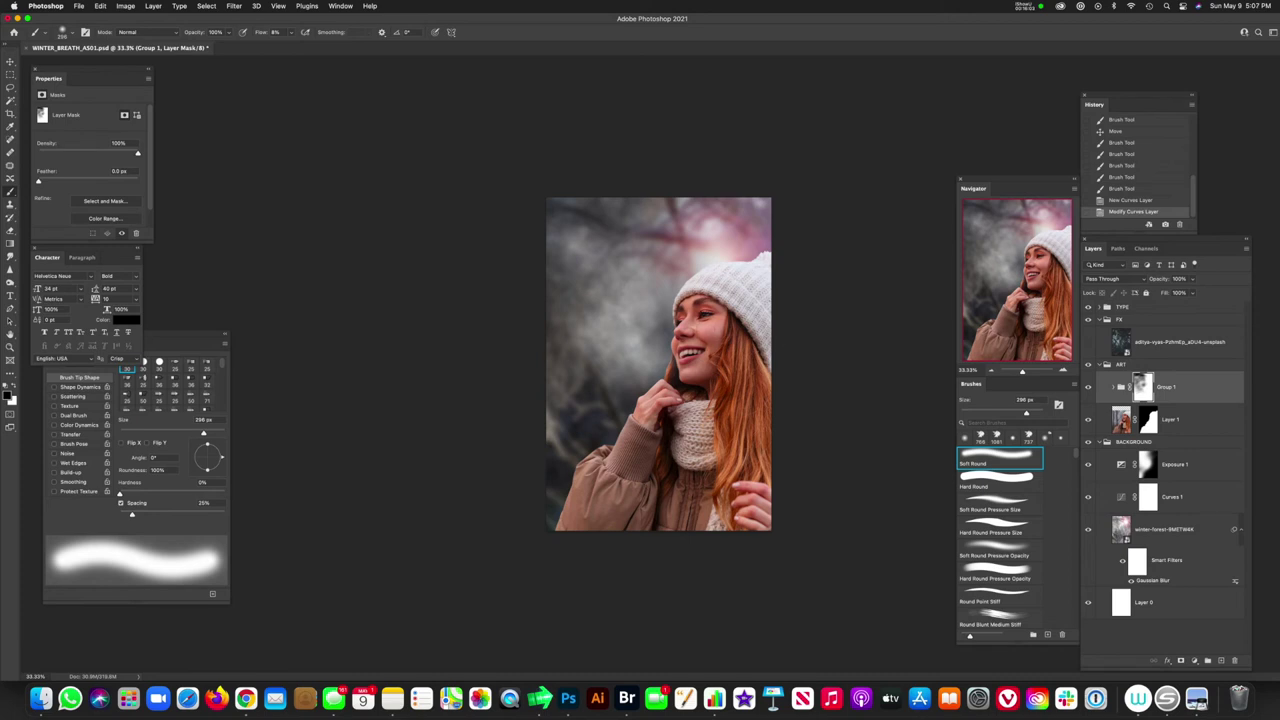
pyautogui.press('v')
pyautogui.moveTo(777, 379)
pyautogui.mouseDown()
pyautogui.moveTo(786, 340)
pyautogui.moveTo(773, 366)
pyautogui.mouseUp()
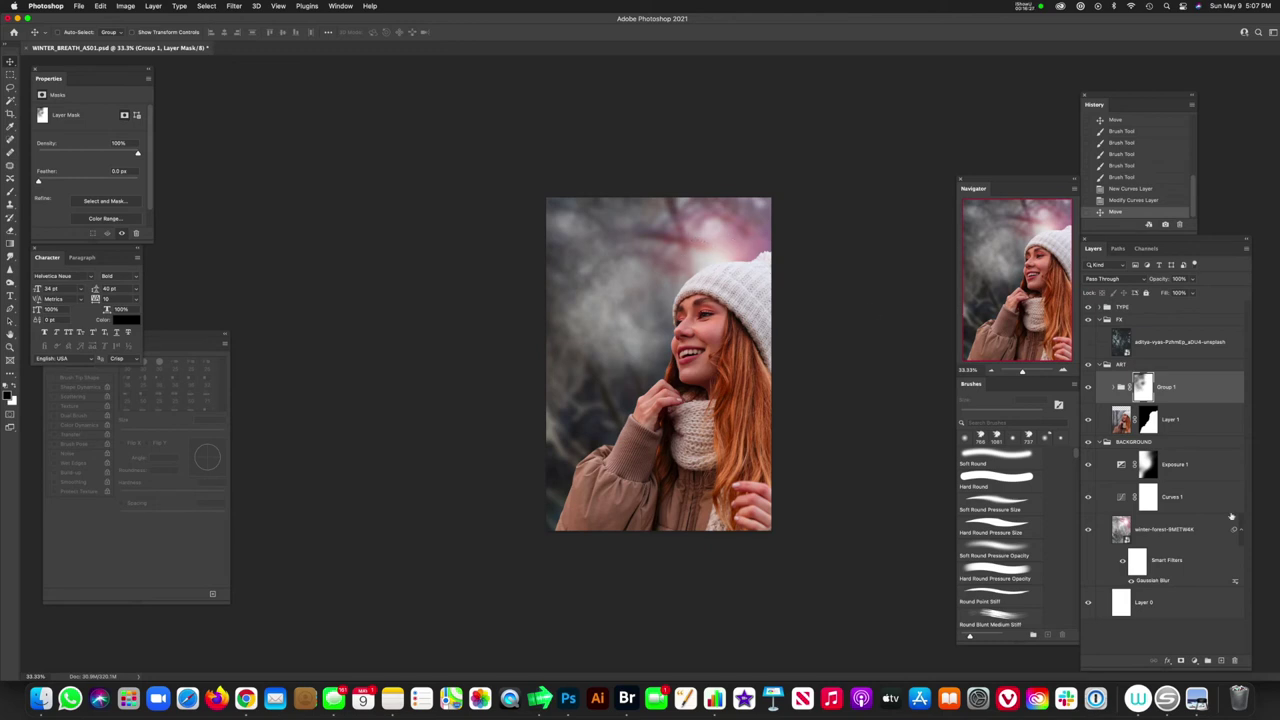
# Step: Add a Hue/Saturation adjustment above Group 1 and clip it to the breath group
pyautogui.click(1197, 659)
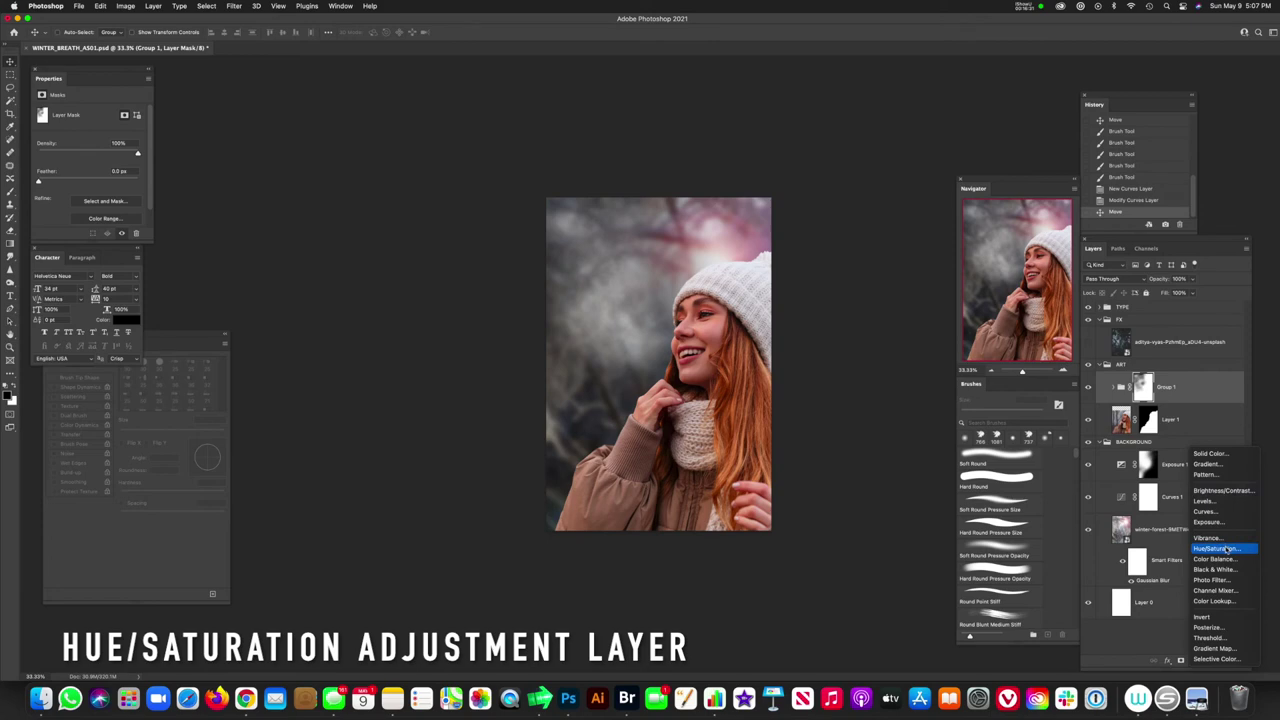
pyautogui.click(1224, 549)
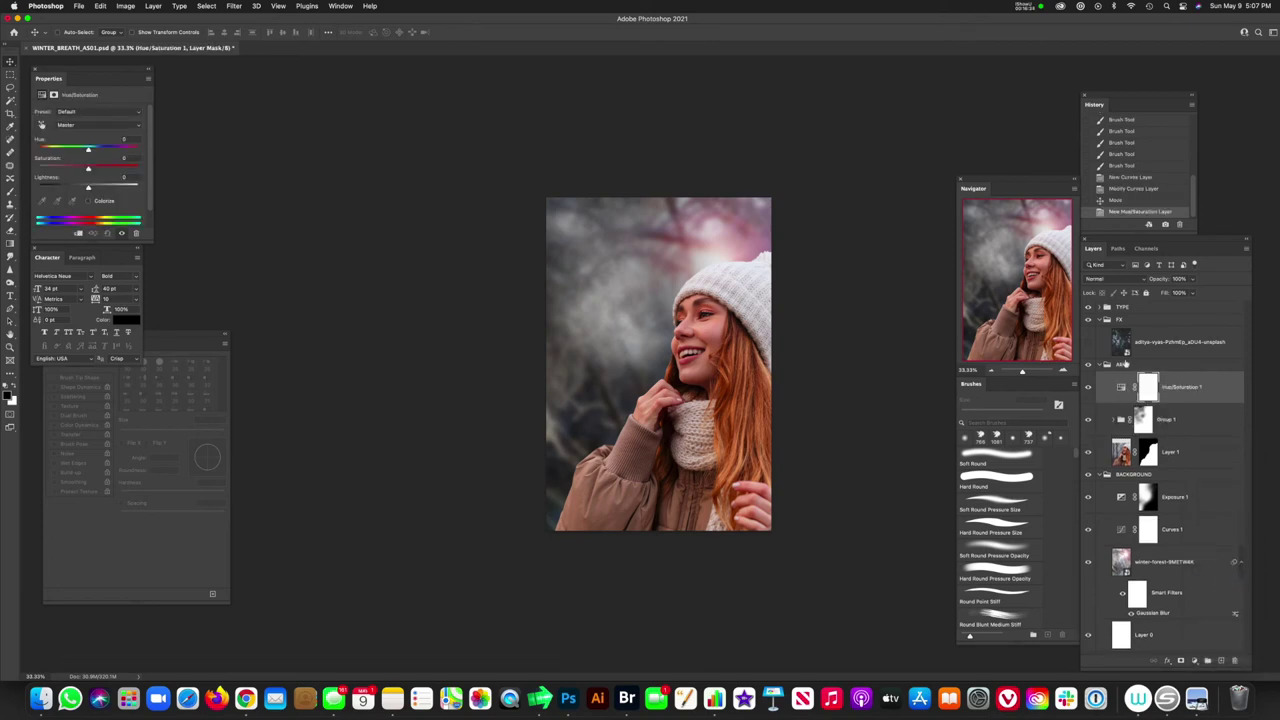
pyautogui.press('alt+super+g')
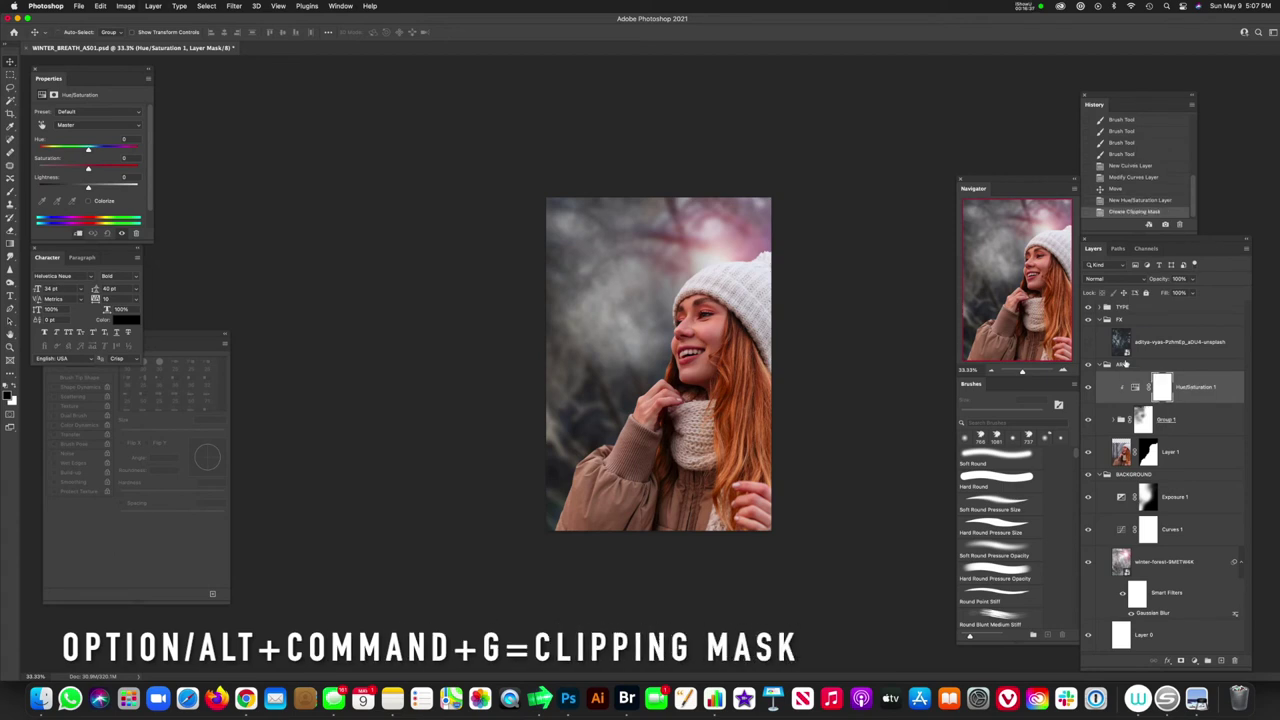
# Step: Enable Colorize on the Hue/Saturation adjustment, shift its hue to tint the breath, and select the adjustment's layer mask
pyautogui.moveTo(90, 78); pyautogui.dragTo(301, 121)
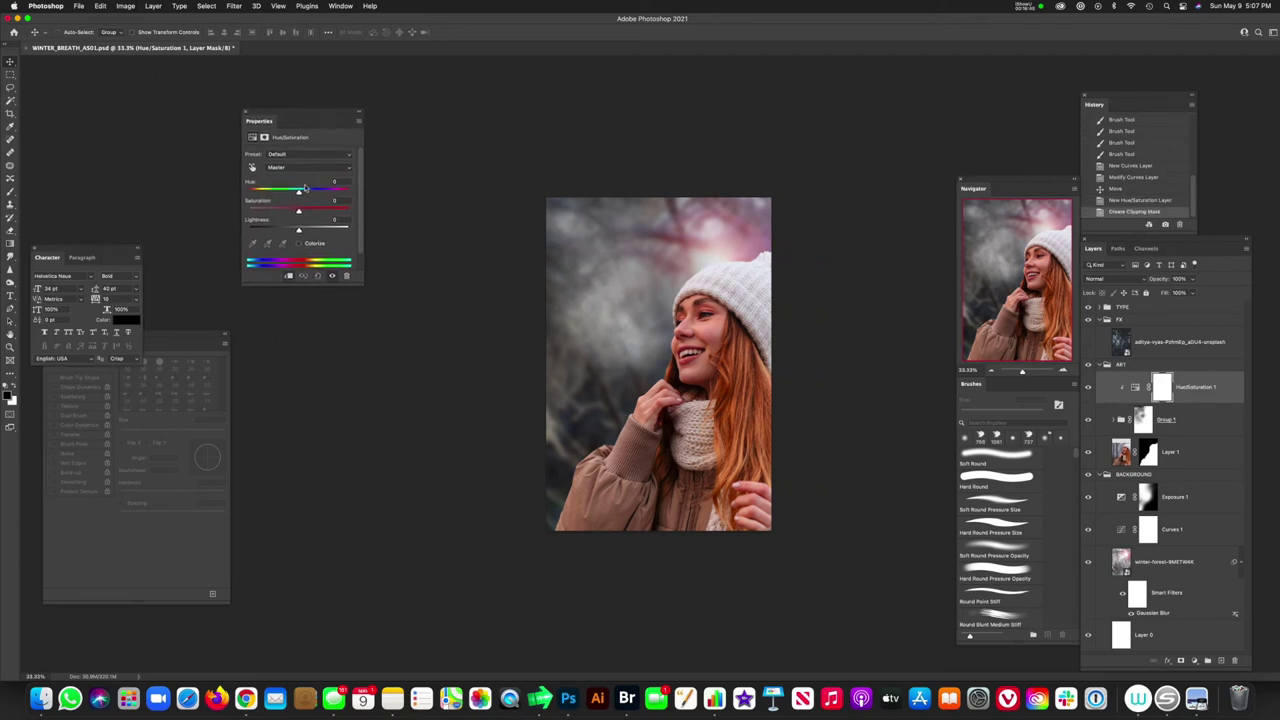
pyautogui.click(298, 243)
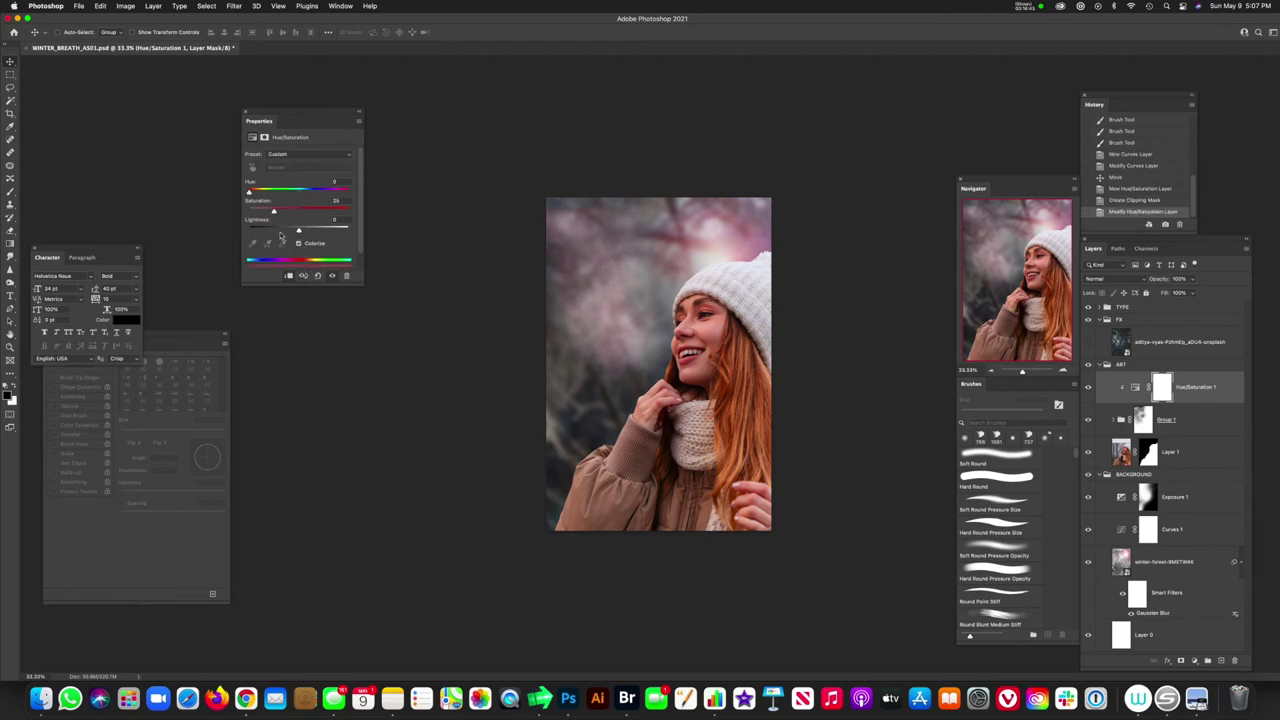
pyautogui.moveTo(263, 194); pyautogui.dragTo(321, 199)
pyautogui.click(1162, 390)
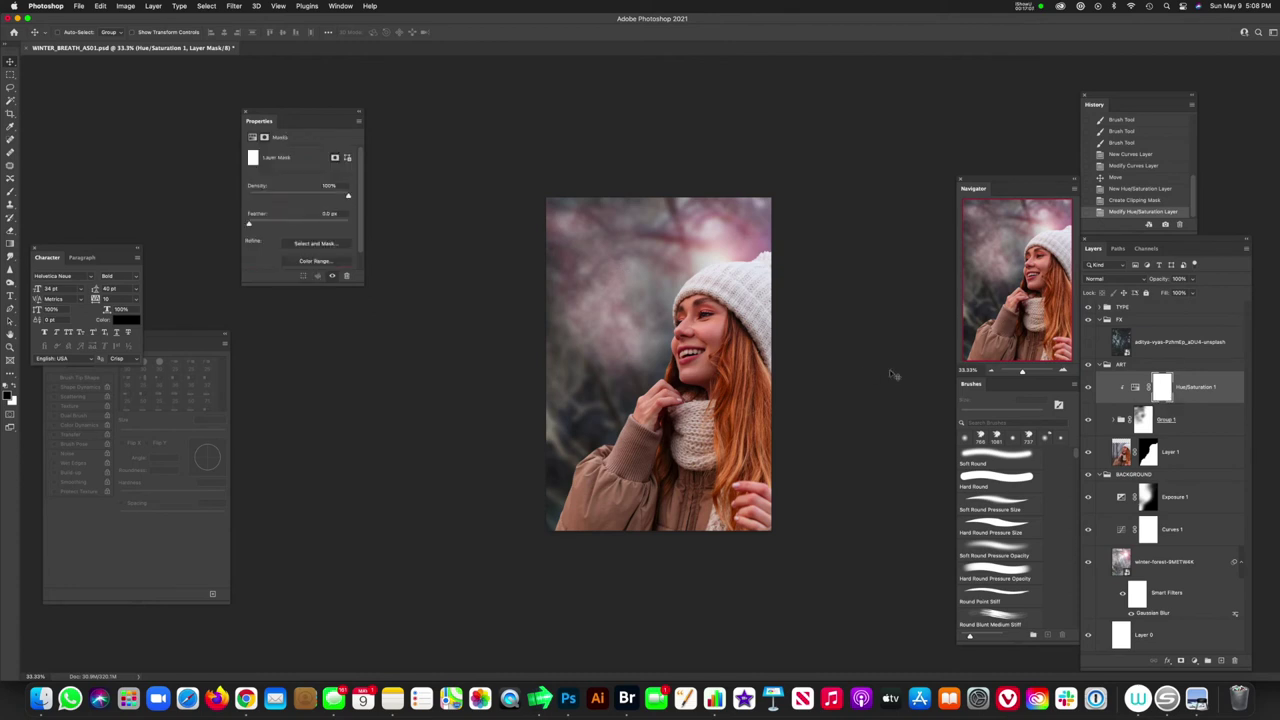
# Step: Paint soft black strokes on the Hue/Saturation 1 mask over the breath to reduce the tint in places
pyautogui.press('b')
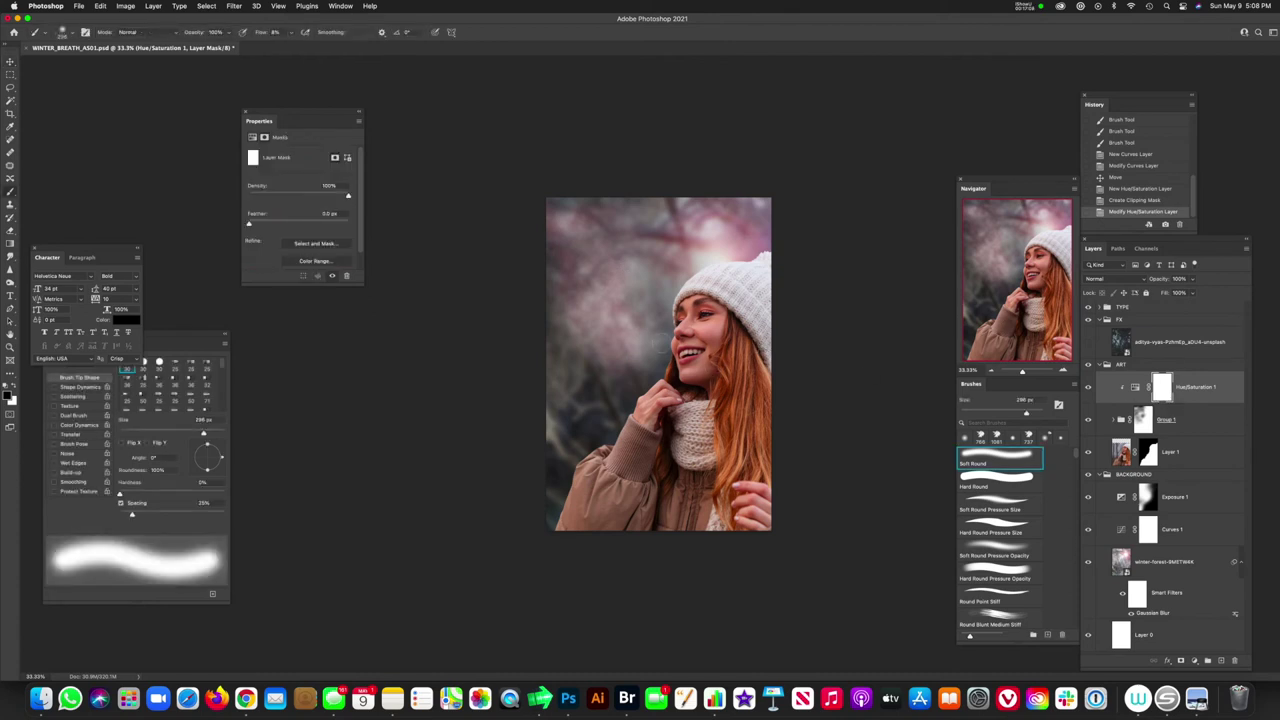
pyautogui.moveTo(628, 360); pyautogui.dragTo(656, 360)
pyautogui.moveTo(607, 324)
pyautogui.mouseDown()
pyautogui.moveTo(584, 320)
pyautogui.moveTo(539, 252)
pyautogui.moveTo(600, 335)
pyautogui.mouseUp()
pyautogui.click(626, 378)
pyautogui.click(626, 378)
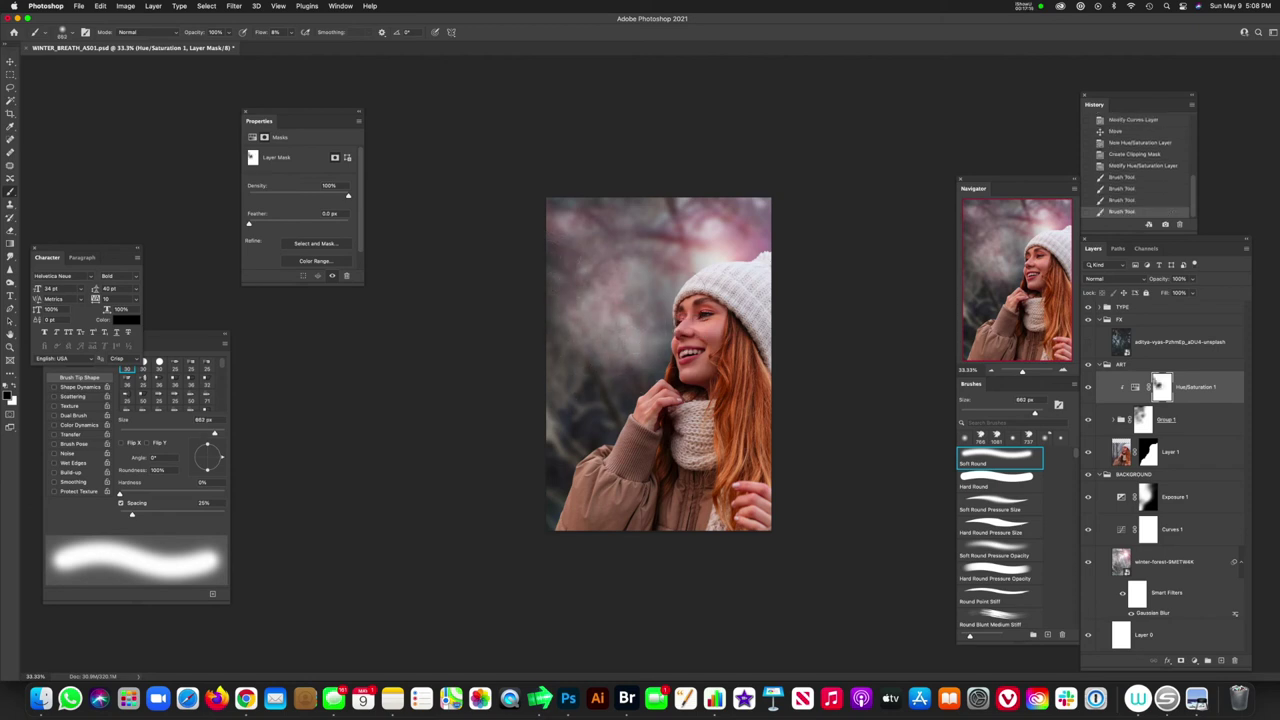
pyautogui.click(713, 190)
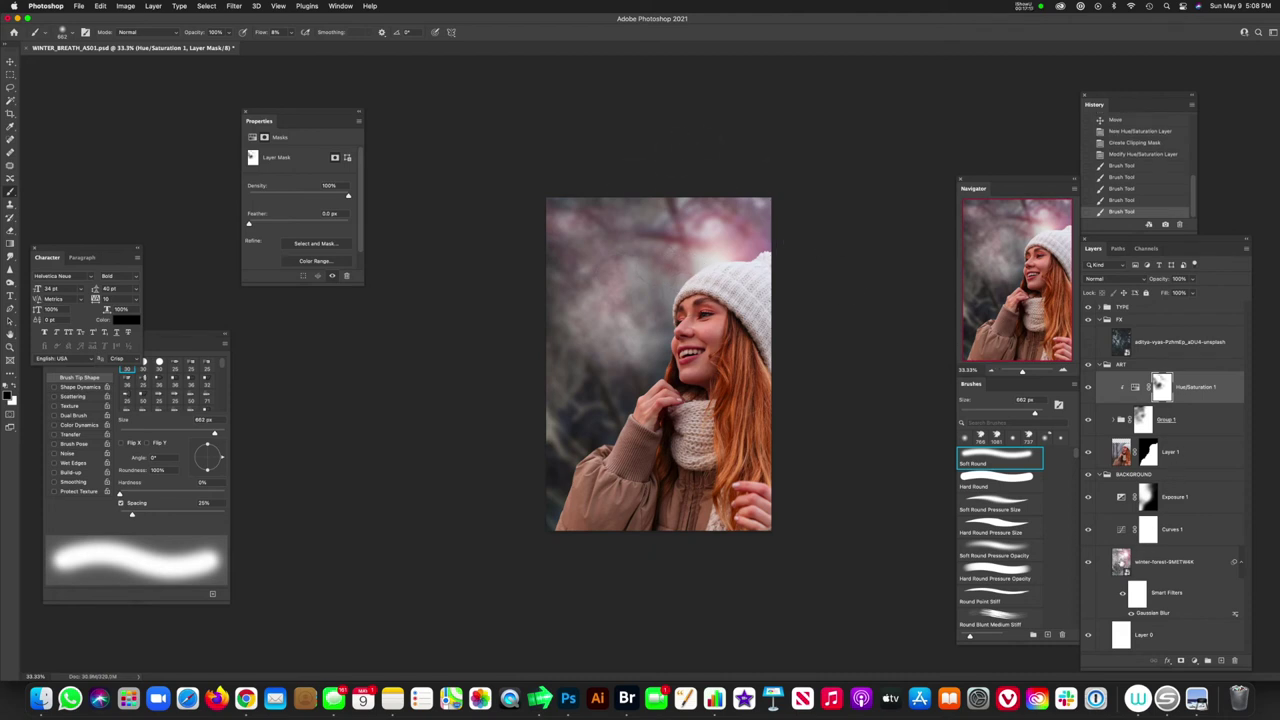
# Step: Shift the winter-forest background layer slightly to the right and down behind the woman
pyautogui.click(1160, 562)
pyautogui.press('v')
pyautogui.moveTo(724, 376)
pyautogui.mouseDown()
pyautogui.moveTo(778, 390)
pyautogui.moveTo(777, 356)
pyautogui.moveTo(762, 380)
pyautogui.moveTo(738, 381)
pyautogui.mouseUp()
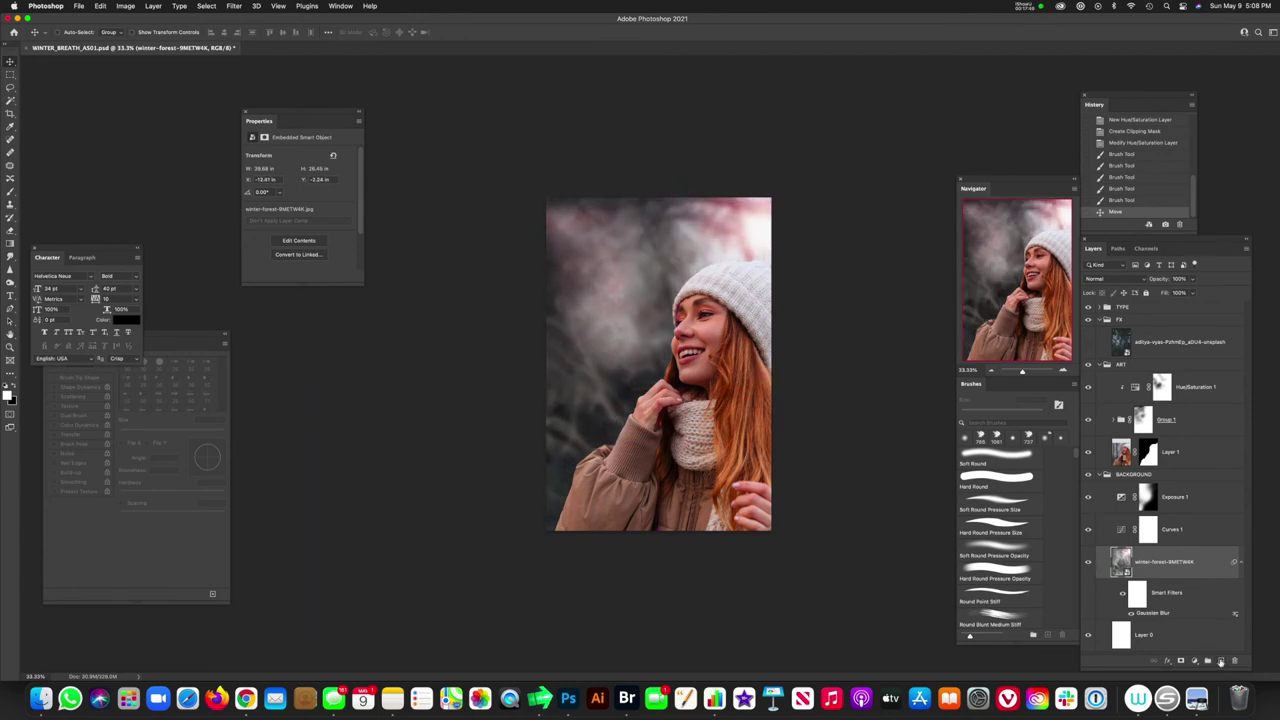
# Step: Add a new layer above the winter-forest layer and paint soft black over the background beside the woman to darken it
pyautogui.click(1220, 662)
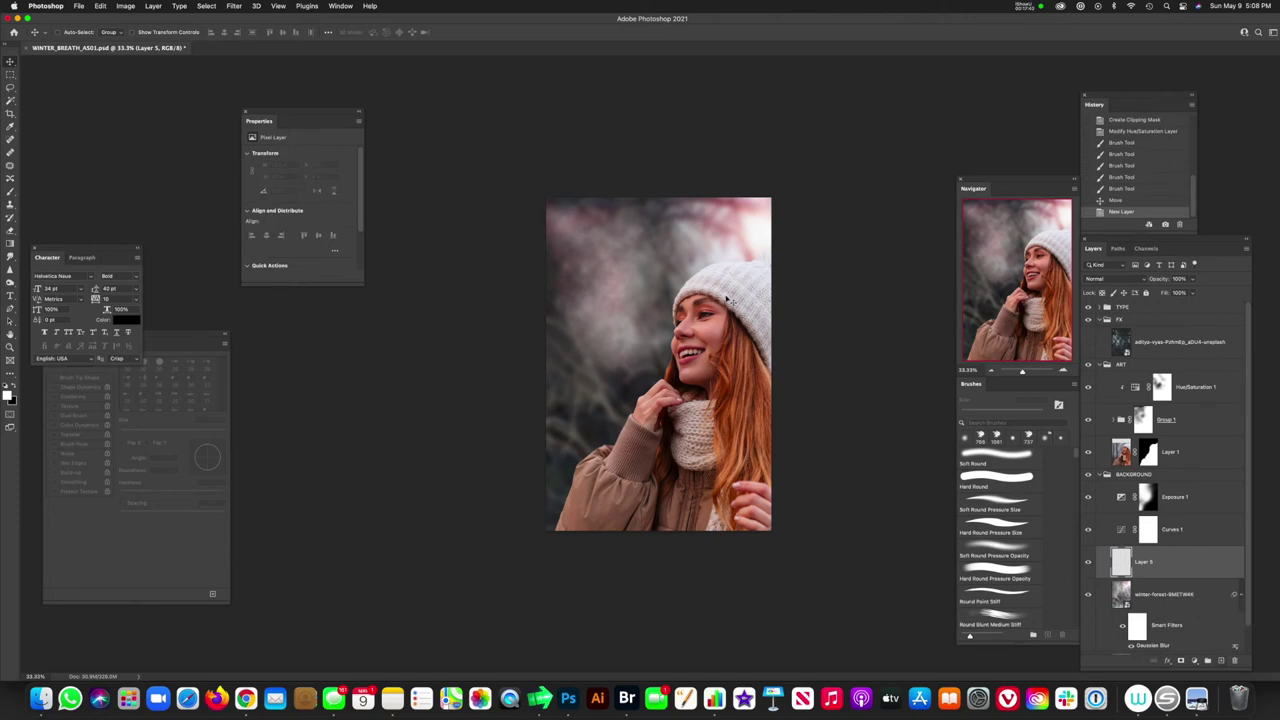
pyautogui.press('b')
pyautogui.press('x')
pyautogui.moveTo(640, 300)
pyautogui.mouseDown()
pyautogui.moveTo(610, 255)
pyautogui.moveTo(537, 208)
pyautogui.moveTo(568, 359)
pyautogui.moveTo(626, 368)
pyautogui.moveTo(590, 400)
pyautogui.moveTo(572, 302)
pyautogui.moveTo(645, 335)
pyautogui.moveTo(634, 211)
pyautogui.moveTo(598, 394)
pyautogui.moveTo(568, 445)
pyautogui.mouseUp()
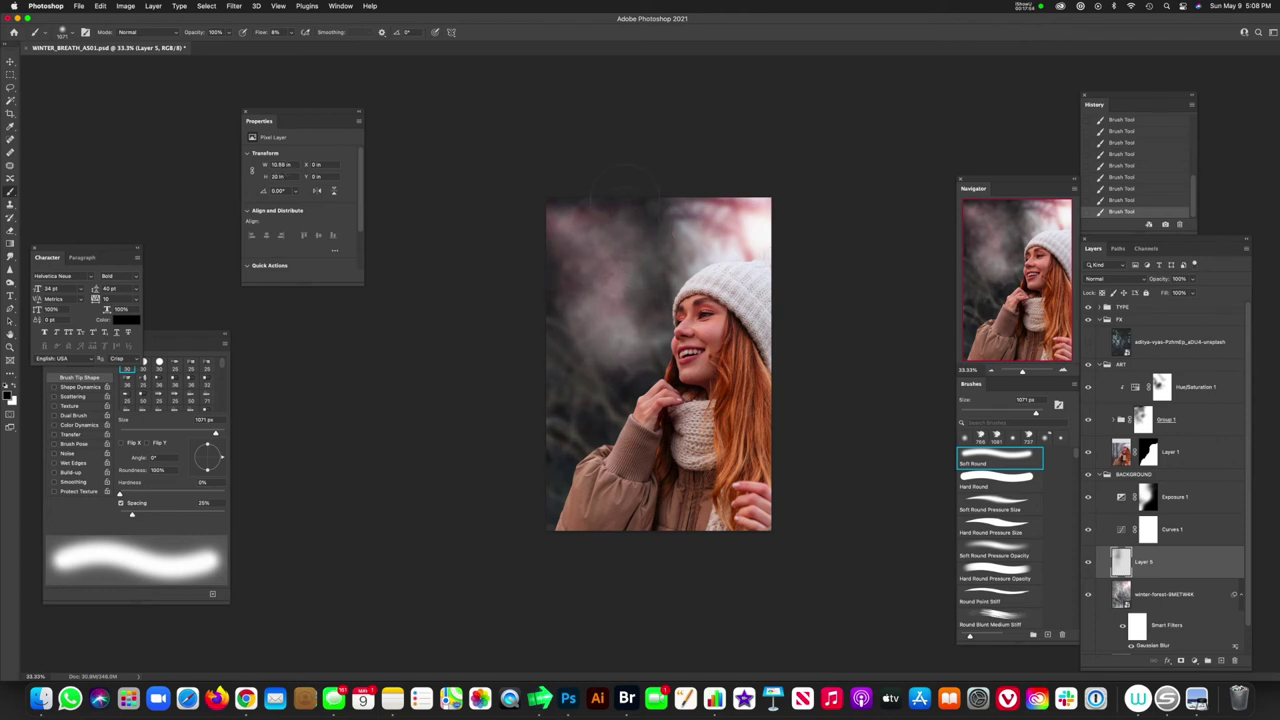
# Step: Move the Group 1 breath upward and enlarge it to about 110% with Free Transform
pyautogui.click(1190, 428)
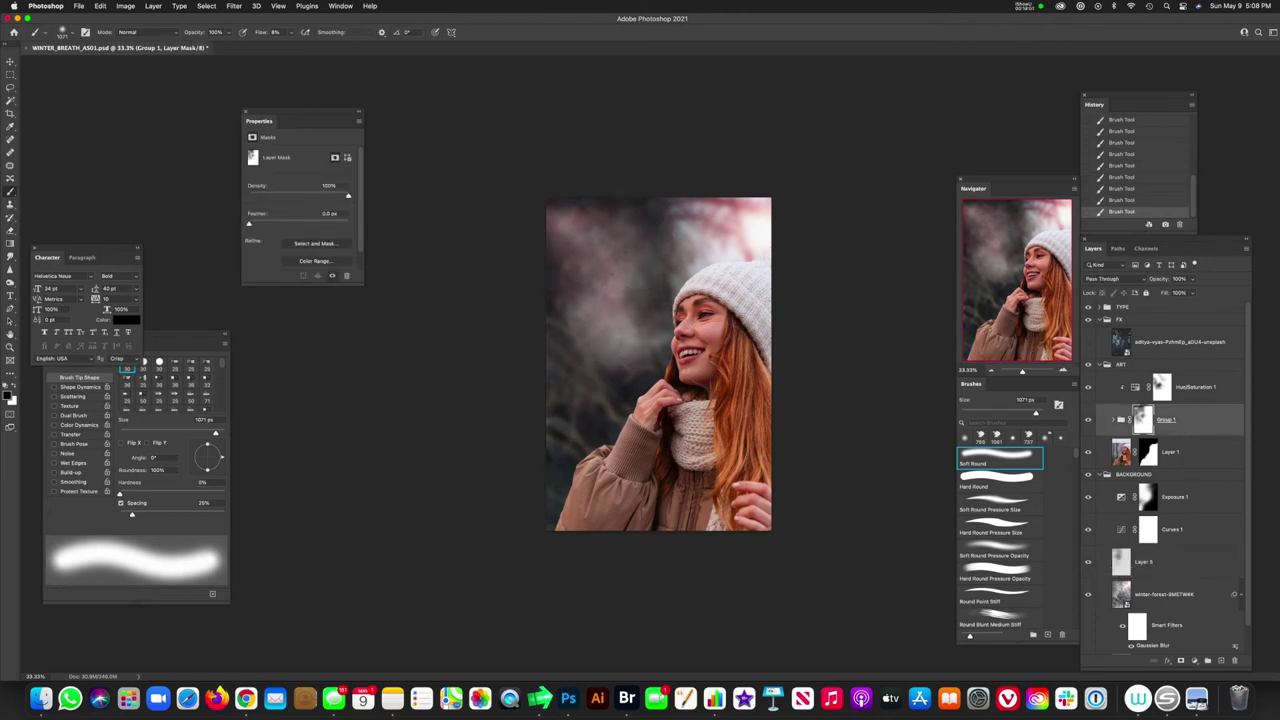
pyautogui.press('v')
pyautogui.moveTo(718, 366); pyautogui.dragTo(721, 331)
pyautogui.hotkey('ctrl', 't')
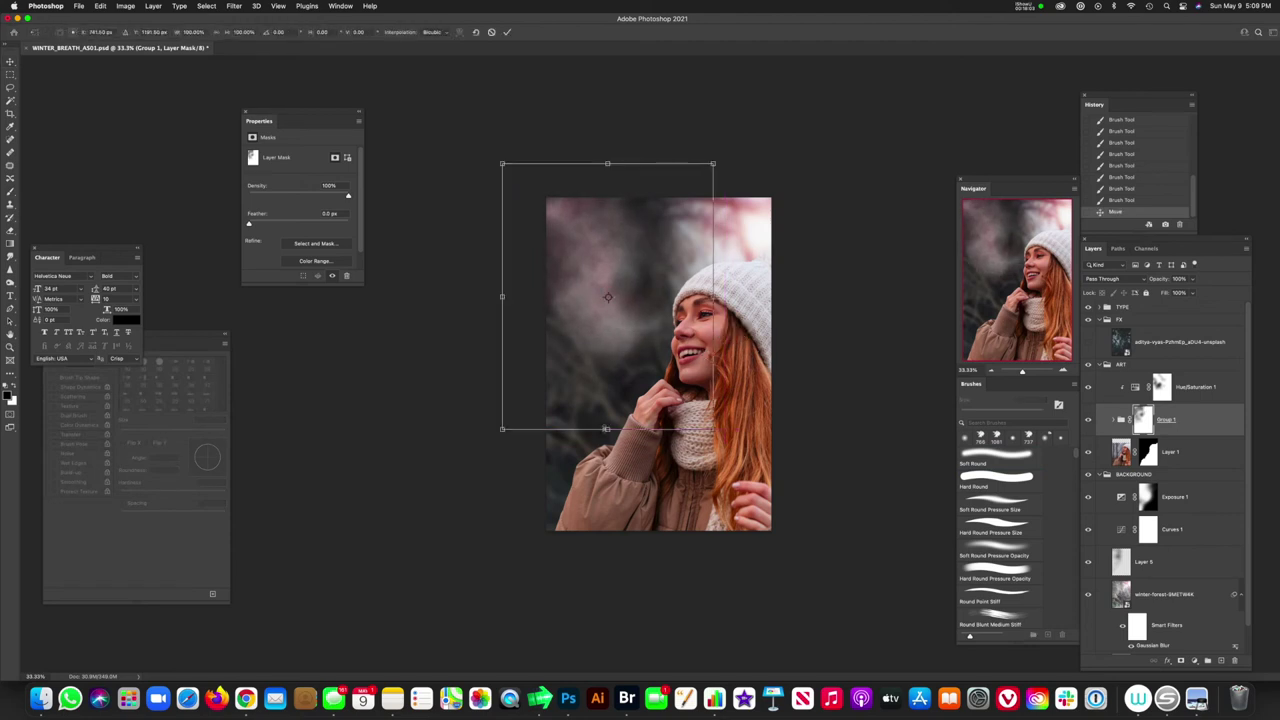
pyautogui.moveTo(608, 429); pyautogui.dragTo(608, 457)
pyautogui.moveTo(723, 203); pyautogui.dragTo(737, 200)
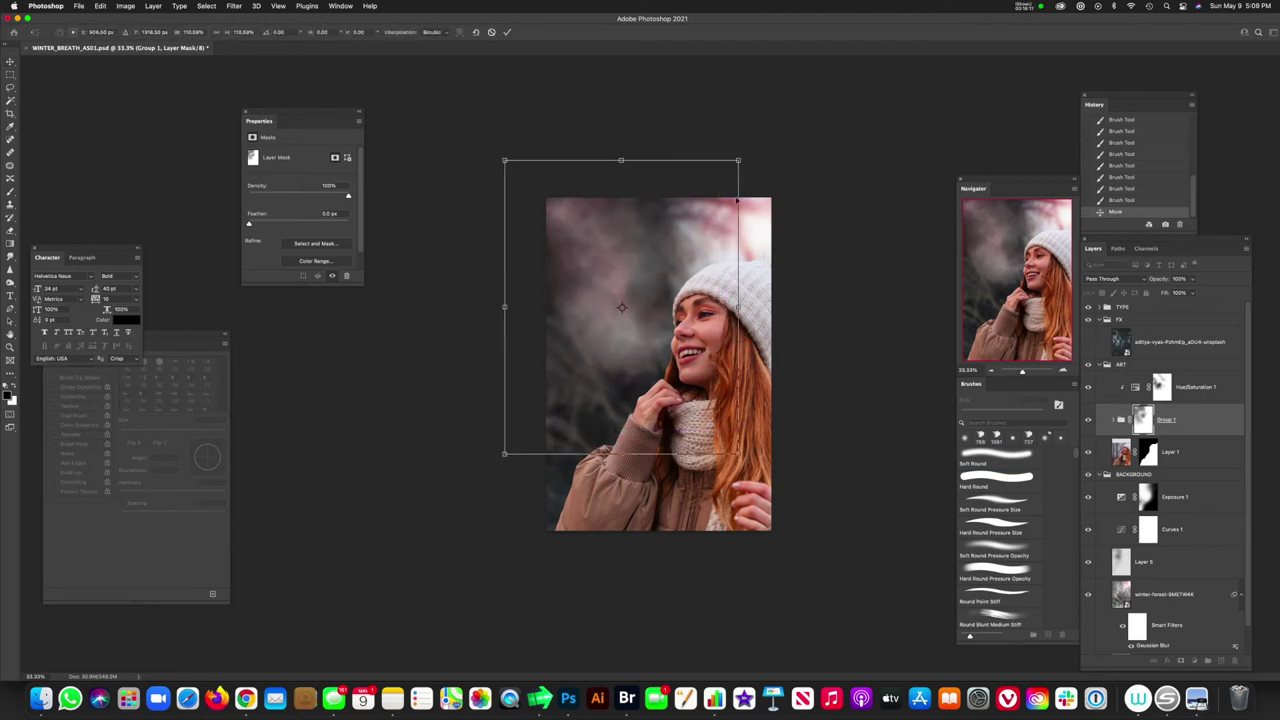
pyautogui.press('Return')
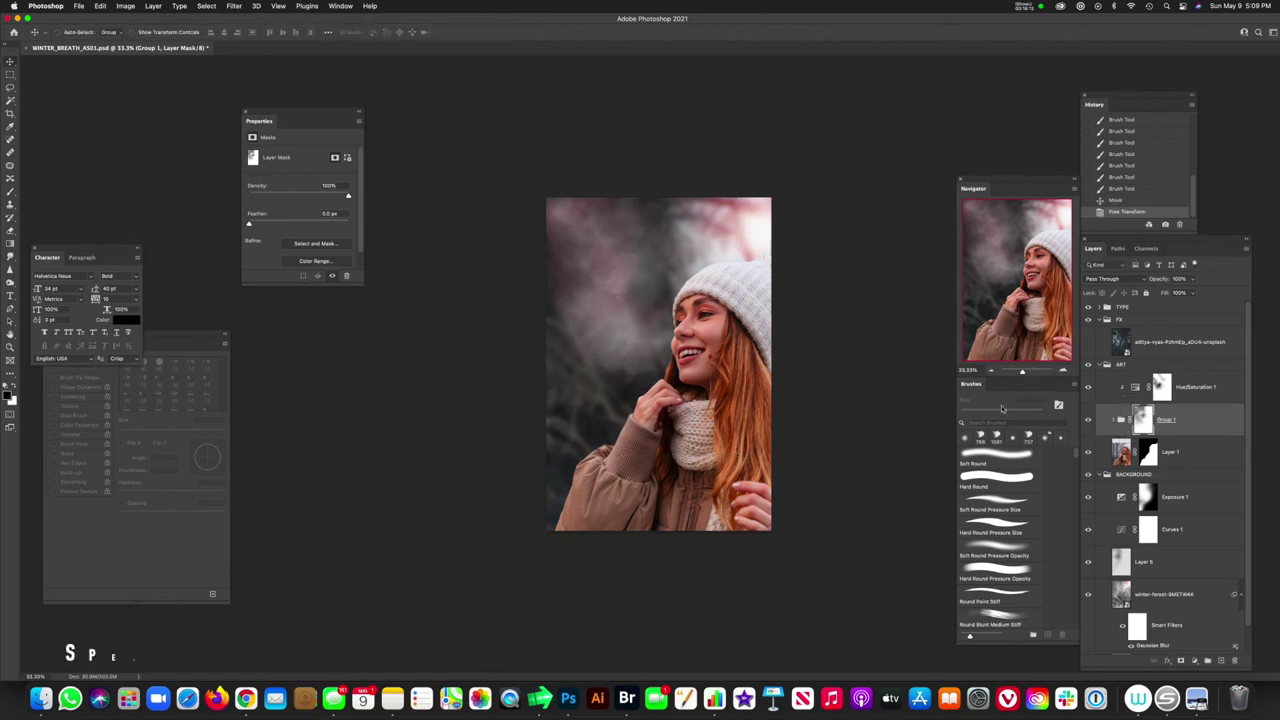
# Step: Paint on the Group 1 mask with a soft brush to reshape and fade the breath around the mouth and upper background
pyautogui.press('b')
pyautogui.click(590, 220)
pyautogui.click(596, 281)
pyautogui.press('v')
pyautogui.press('b')
pyautogui.click(617, 280)
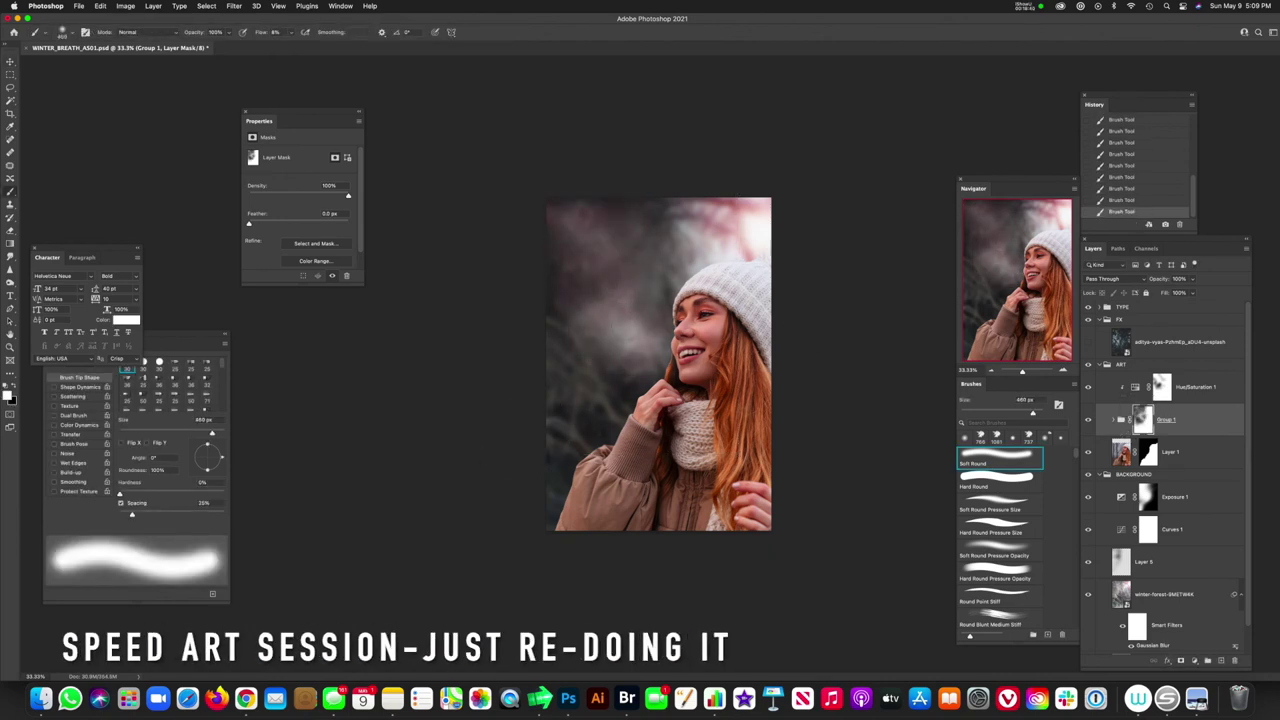
pyautogui.click(624, 274)
pyautogui.moveTo(630, 260); pyautogui.dragTo(585, 228)
# Step: Reposition the winter-forest layer further right and down to change the background behind the breath
pyautogui.press('v')
pyautogui.click(1164, 594)
pyautogui.moveTo(700, 300); pyautogui.dragTo(766, 350)
# Step: Add a new layer above Hue/Saturation 1 and paint thin, wispy white strokes rising from the woman's mouth
pyautogui.click(1196, 387)
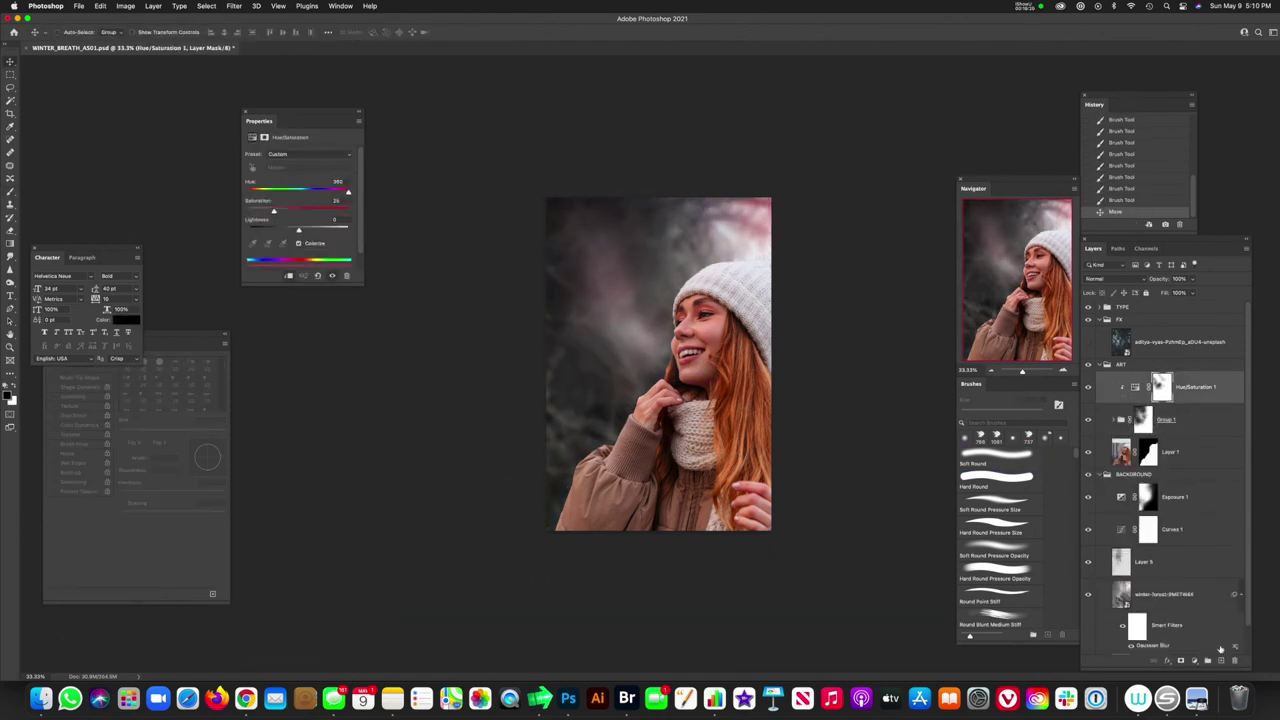
pyautogui.click(1221, 660)
pyautogui.press('b')
pyautogui.moveTo(650, 330); pyautogui.dragTo(590, 240)
pyautogui.press('super+z')
pyautogui.moveTo(632, 300); pyautogui.dragTo(610, 198)
# Step: Apply the Maximum filter to the painted wisps with a 31.3-pixel radius, preserving roundness
pyautogui.click(234, 6)
pyautogui.moveTo(250, 241)
pyautogui.click(398, 273)
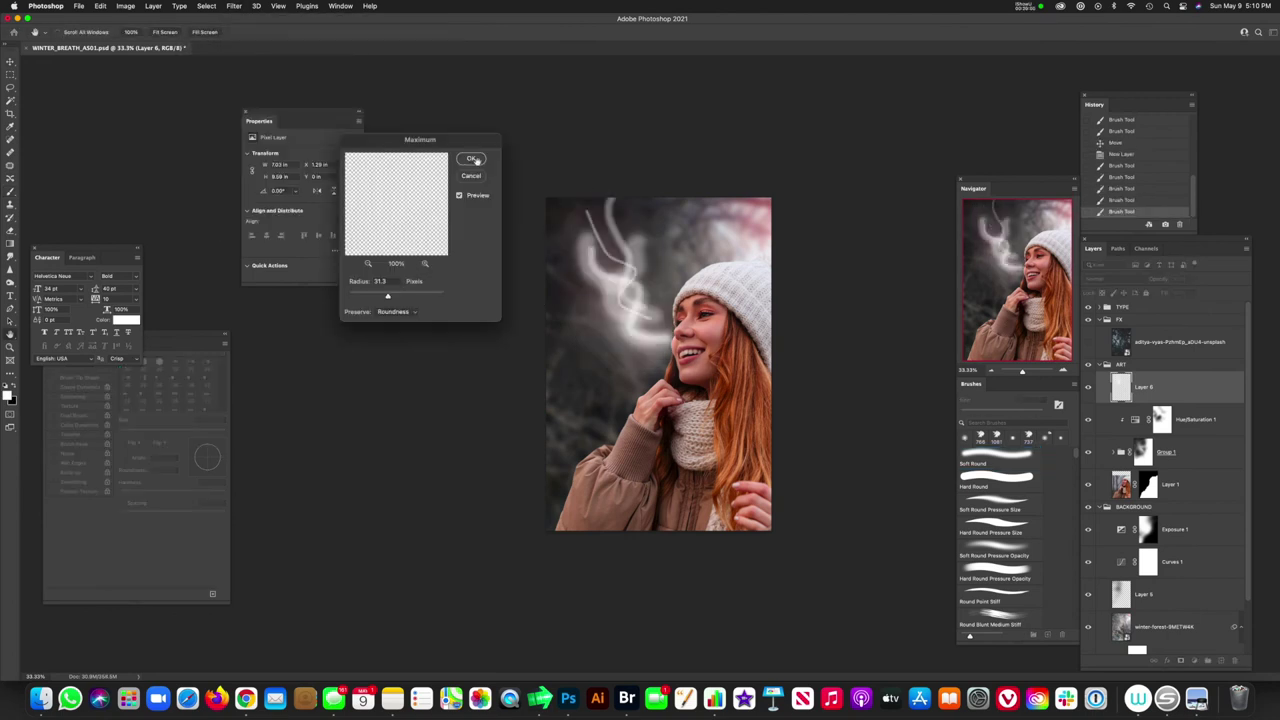
pyautogui.click(471, 158)
# Step: Apply a Surface Blur to the painted wisps on Layer 6
pyautogui.click(234, 6)
pyautogui.moveTo(250, 134)
pyautogui.click(400, 223)
pyautogui.click(490, 182)
# Step: Duplicate the Layer 6 wisps and vary the original with a lower opacity and a Free Transform
pyautogui.press('super+j')
pyautogui.click(1151, 414)
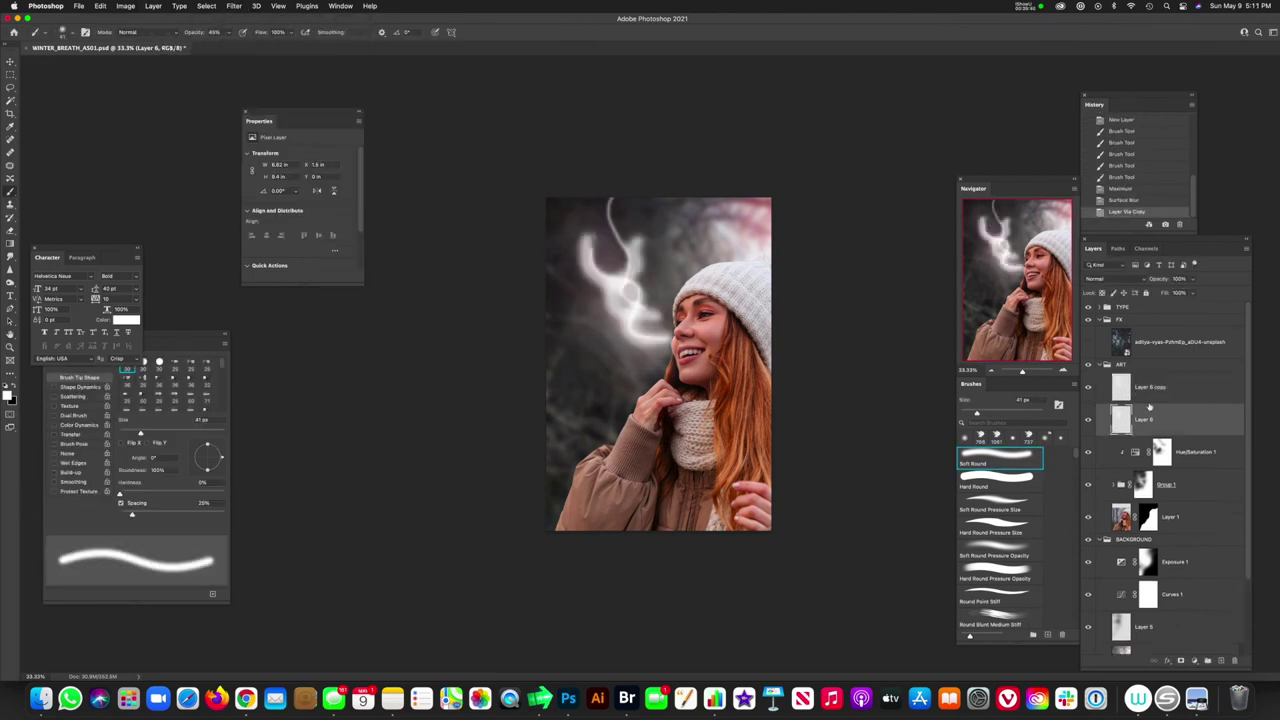
pyautogui.moveTo(1192, 279); pyautogui.dragTo(1168, 291)
pyautogui.press('super+t')
pyautogui.moveTo(620, 198); pyautogui.dragTo(626, 226)
pyautogui.press('Return')
# Step: Fill the wisps' selection on a new layer with a texture from a Render filter
pyautogui.click(1221, 660)
pyautogui.click(234, 6)
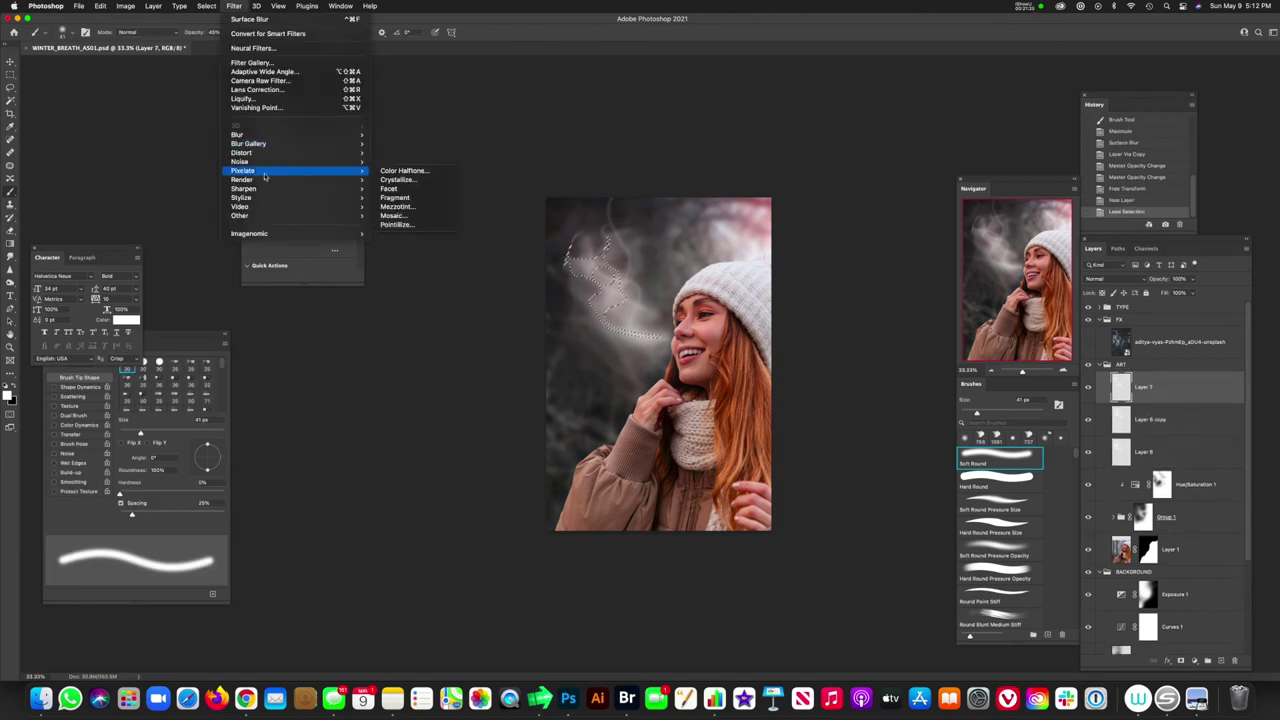
pyautogui.click(398, 232)
# Step: Move the textured Layer 7 below Layer 6 and set its blend mode to Screen
pyautogui.moveTo(1150, 387); pyautogui.dragTo(1150, 462)
pyautogui.click(1104, 279)
pyautogui.click(1097, 366)
# Step: Group the wisp layers, add a mask to the group, and paint on it to fade the wisps' outer areas
pyautogui.keyDown('shift'); pyautogui.click(1165, 387); pyautogui.keyUp('shift')
pyautogui.press('super+g')
pyautogui.click(1181, 660)
pyautogui.moveTo(560, 234); pyautogui.dragTo(625, 290)
# Step: Free-transform the Group 2 wisps upward and outward and lower the opacity
pyautogui.click(1112, 389)
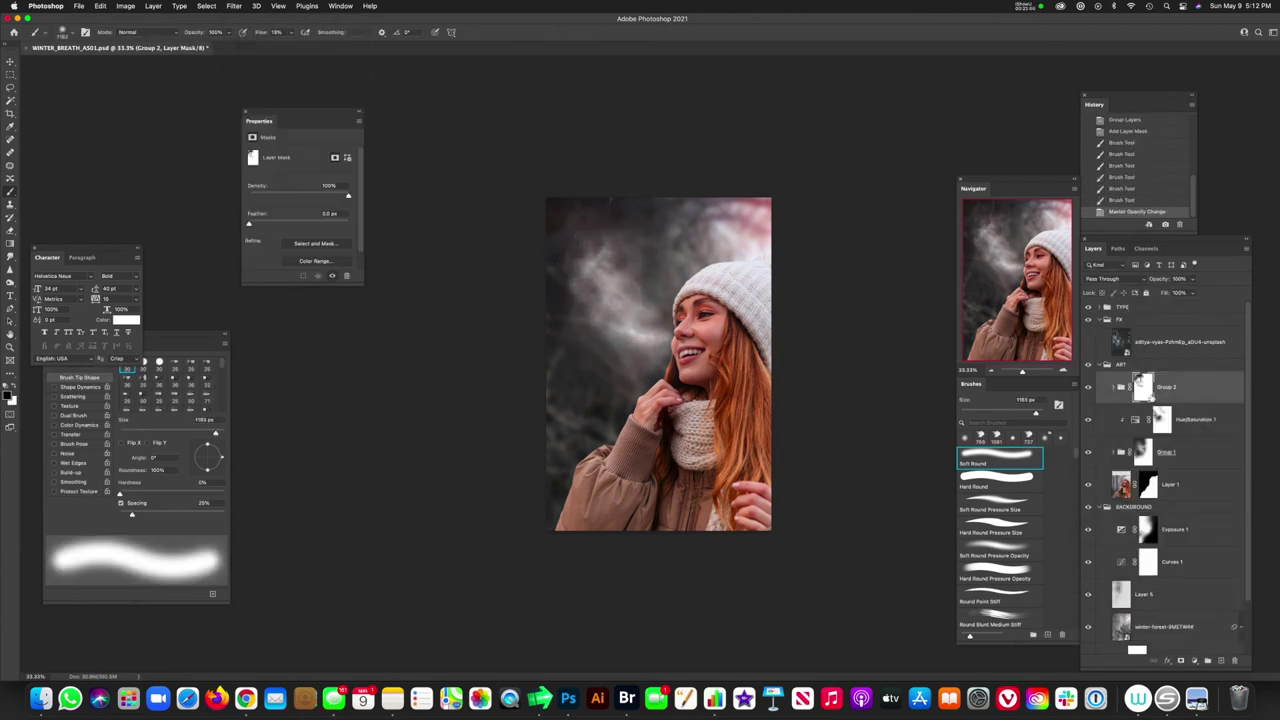
pyautogui.press('super+t')
pyautogui.moveTo(638, 226); pyautogui.dragTo(651, 192)
pyautogui.press('Return')
pyautogui.moveTo(1192, 279); pyautogui.dragTo(1176, 293)
# Step: Apply a Gaussian Blur to Layer 6 copy inside Group 2
pyautogui.click(1112, 387)
pyautogui.click(1164, 420)
pyautogui.click(1112, 549)
pyautogui.click(1112, 549)
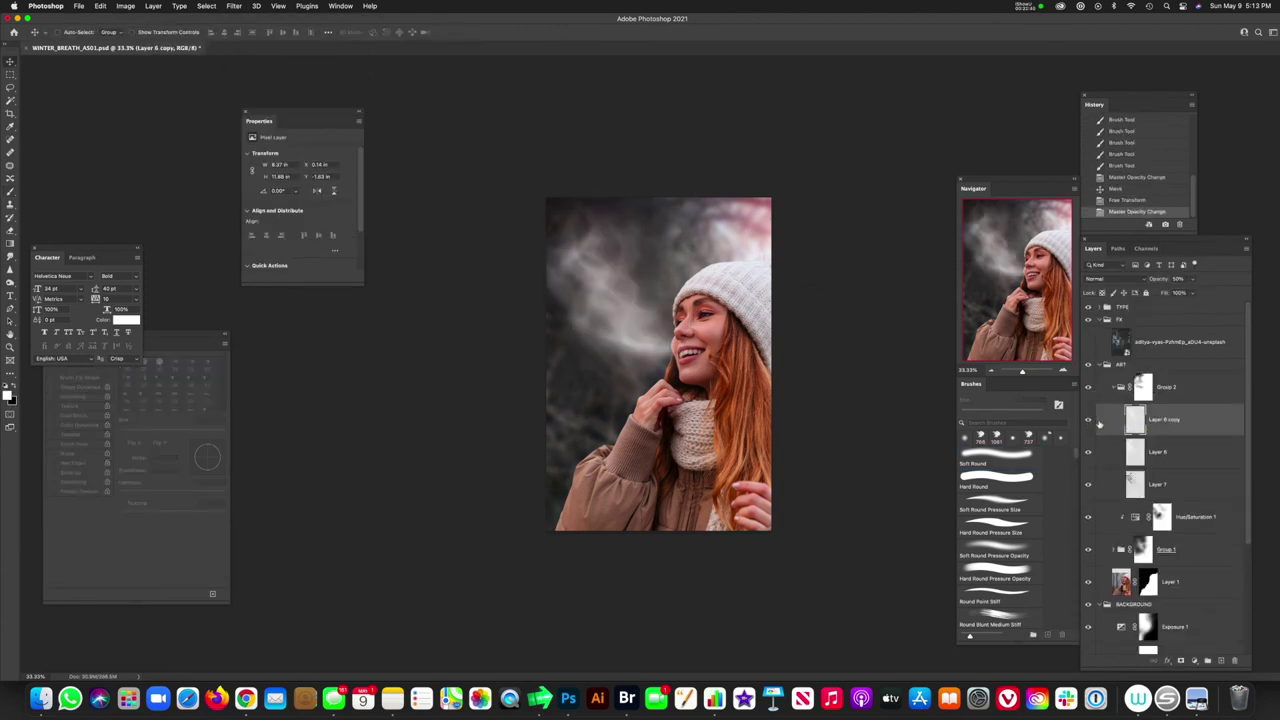
pyautogui.click(234, 6)
pyautogui.click(400, 178)
pyautogui.press('Return')
# Step: Hide Layer 6 copy and Layer 6, and set Group 2's opacity to 58%
pyautogui.click(1088, 419)
pyautogui.click(1088, 452)
pyautogui.click(1142, 387)
pyautogui.moveTo(1192, 279); pyautogui.dragTo(1174, 292)
# Step: Paint on the Group 2 mask with a large soft brush to fade the remaining vapor texture
pyautogui.click(1157, 484)
pyautogui.click(1142, 387)
pyautogui.press('b')
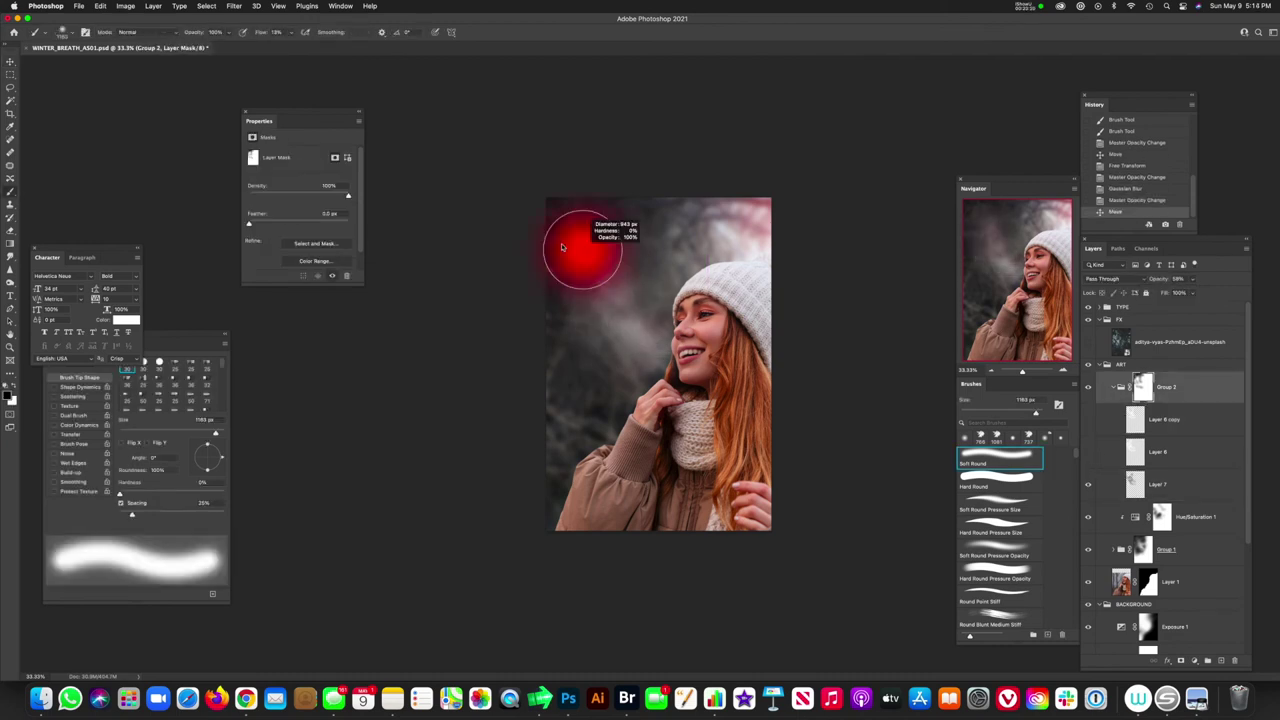
pyautogui.moveTo(586, 256); pyautogui.dragTo(632, 300)
# Step: Place Group 2 beneath the clipped Hue/Saturation 1 adjustment and combine the breath layers into one new group
pyautogui.moveTo(700, 300); pyautogui.dragTo(823, 314)
pyautogui.moveTo(1166, 387); pyautogui.dragTo(1166, 376)
pyautogui.press('super+g')
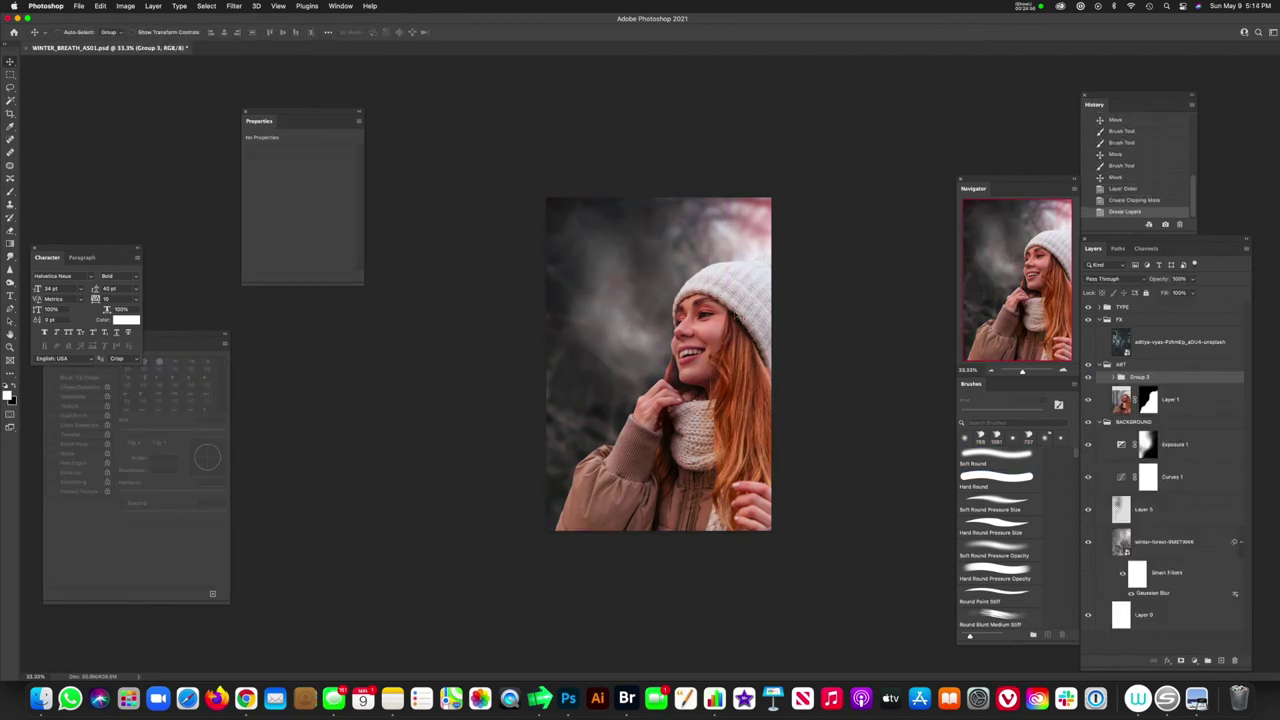
# Step: Mask the combined breath group and fade parts of the breath with a lower-flow soft brush
pyautogui.click(1181, 660)
pyautogui.press('super+z')
pyautogui.click(291, 32)
pyautogui.moveTo(291, 46); pyautogui.dragTo(289, 46)
pyautogui.moveTo(590, 265); pyautogui.dragTo(640, 310)
# Step: Add a Hue/Saturation adjustment clipped to Group 3 and colorize the breath with a reddish hue of about 15
pyautogui.click(1113, 387)
pyautogui.click(1194, 660)
pyautogui.press('super+alt+g')
pyautogui.moveTo(297, 191); pyautogui.dragTo(252, 191)
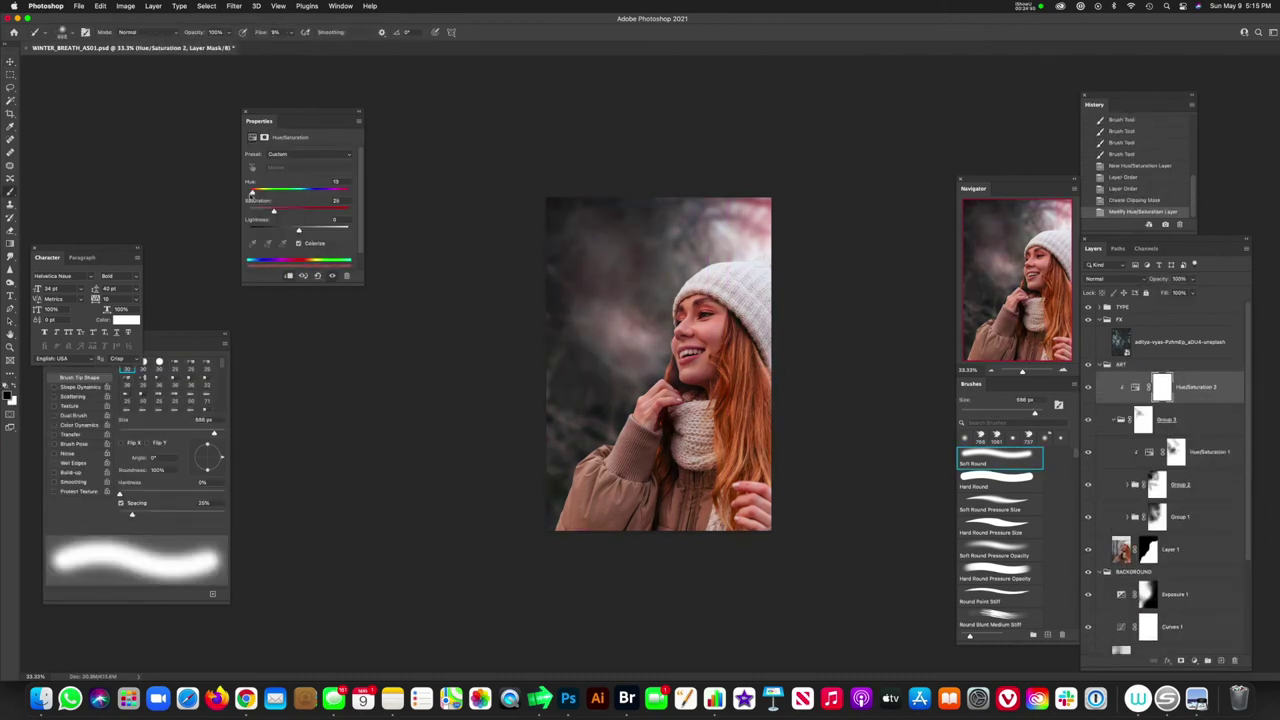
# Step: Paint on the Hue/Saturation 2 and Group 3 masks to refine the tint and density of the breath near the mouth
pyautogui.click(1162, 387)
pyautogui.moveTo(620, 350); pyautogui.dragTo(660, 335)
pyautogui.click(1176, 452)
pyautogui.click(1143, 419)
pyautogui.press('x')
pyautogui.moveTo(608, 275); pyautogui.dragTo(610, 305)
# Step: Paint on the Group 1 mask inside Group 3 to rebalance the breath toward the upper background
pyautogui.click(1157, 484)
pyautogui.click(1157, 516)
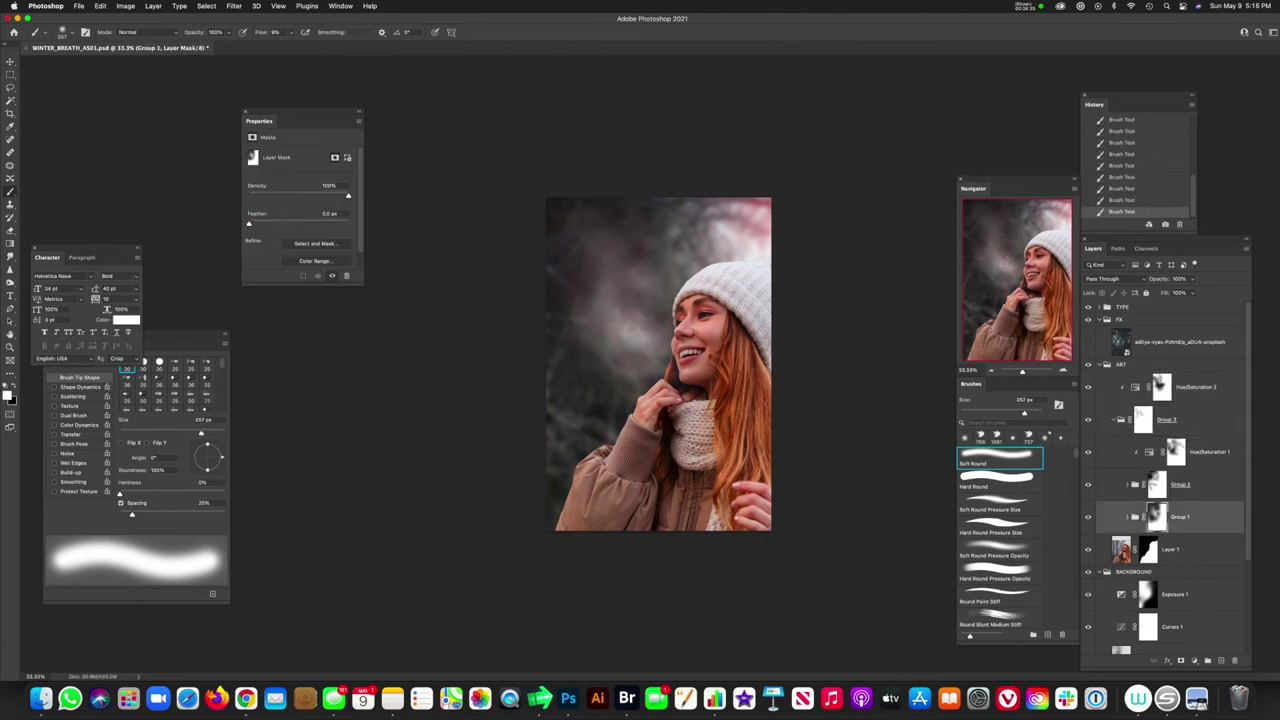
pyautogui.press('x')
pyautogui.moveTo(610, 255); pyautogui.dragTo(641, 197)
# Step: Add a new layer above Layer 5, paint large soft black strokes over the background, and set its opacity to 40%
pyautogui.scroll(-4, 1168, 510)
pyautogui.click(1164, 566)
pyautogui.click(1160, 532)
pyautogui.click(1221, 660)
pyautogui.moveTo(610, 310); pyautogui.dragTo(640, 380)
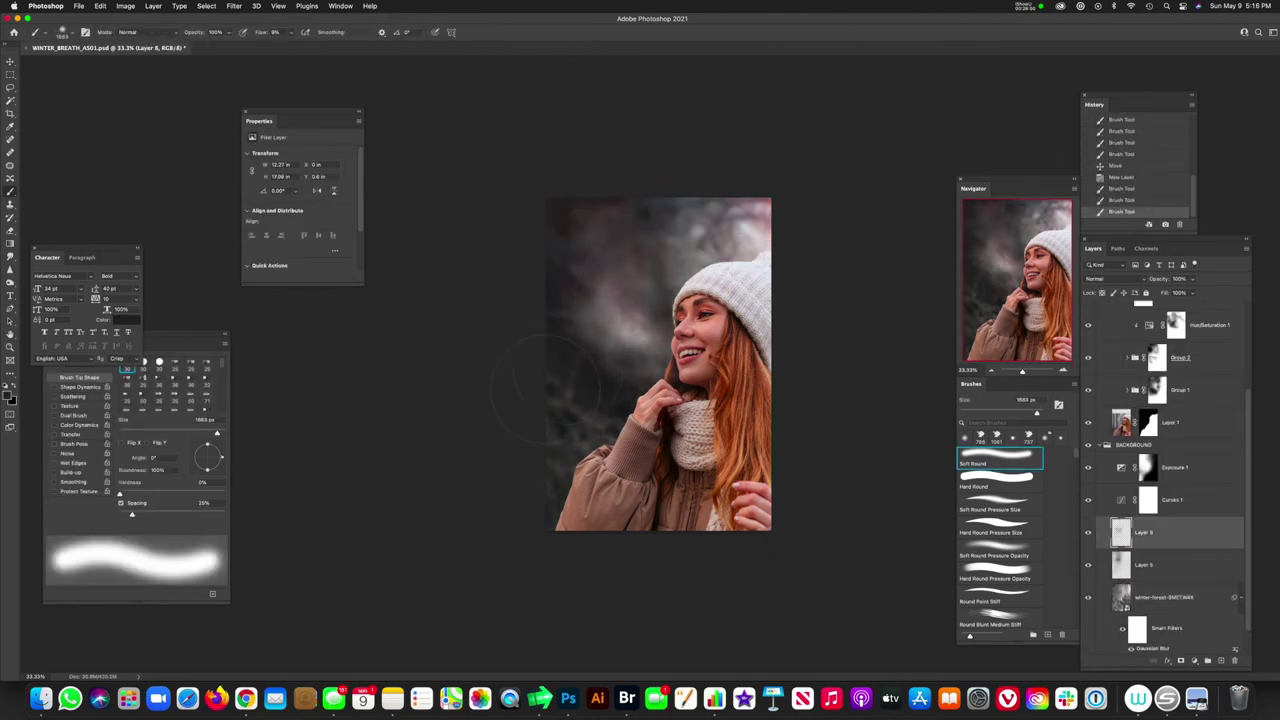
pyautogui.moveTo(600, 430); pyautogui.dragTo(700, 250)
pyautogui.click(1192, 279)
pyautogui.moveTo(1192, 291); pyautogui.dragTo(1166, 292)
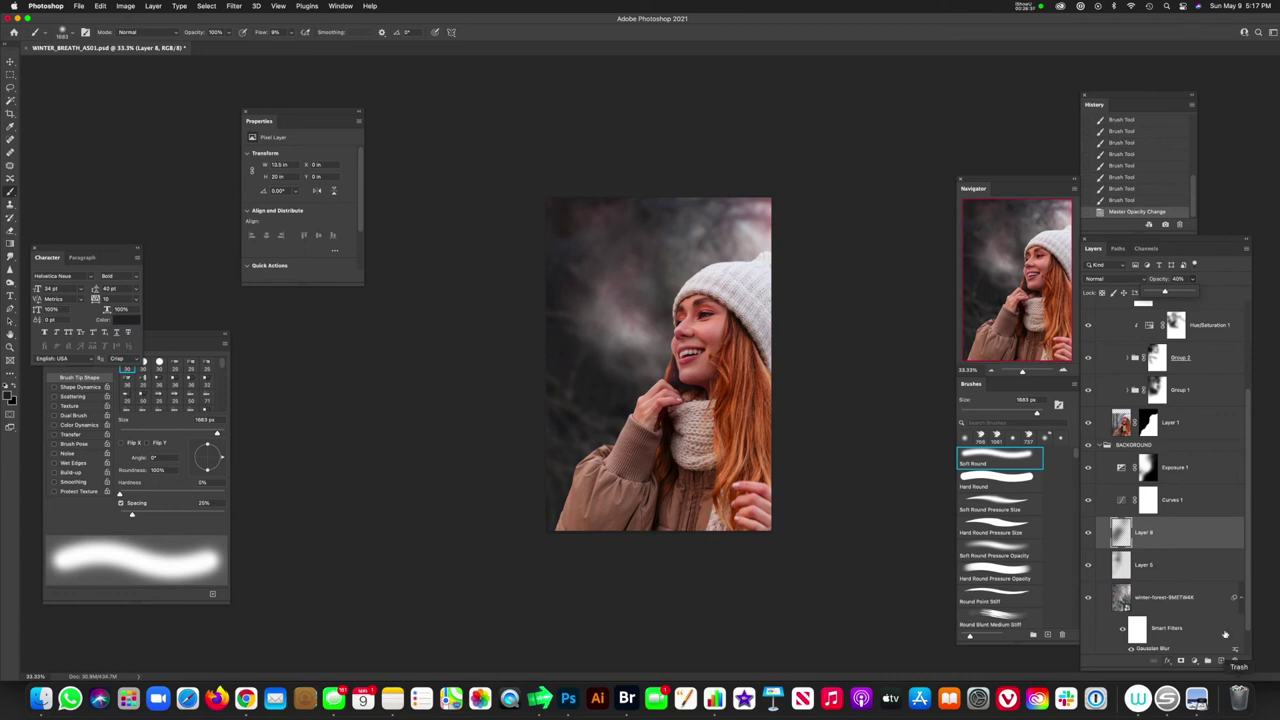
# Step: Paint on the Hue/Saturation 2 mask in front of the woman's mouth to remove the color tint there
pyautogui.moveTo(1249, 463); pyautogui.dragTo(1252, 374)
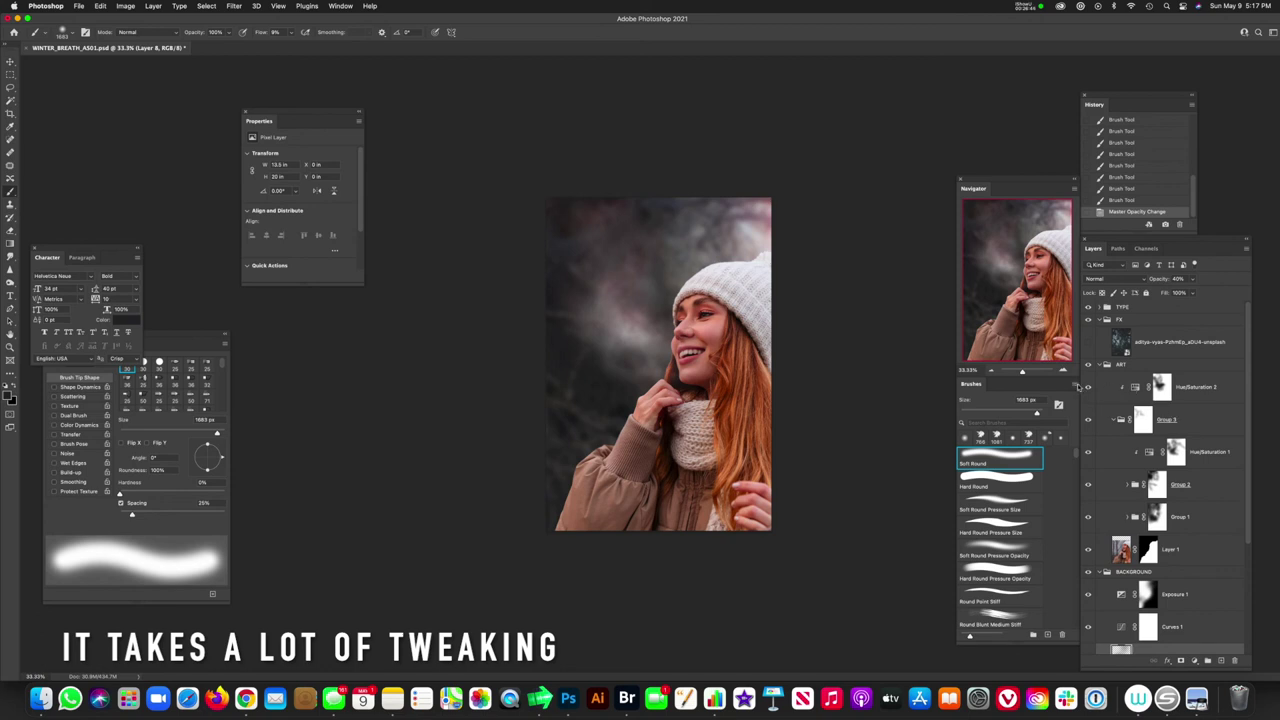
pyautogui.click(1160, 387)
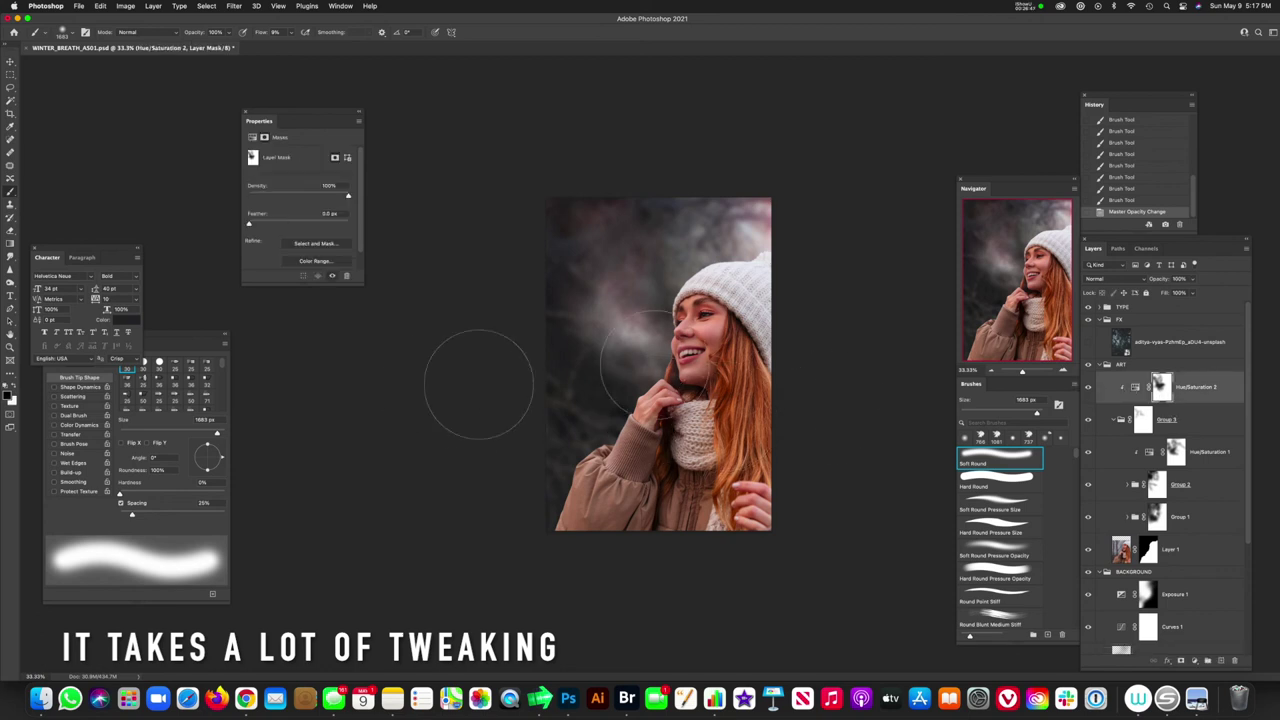
pyautogui.moveTo(670, 341); pyautogui.dragTo(612, 338)
pyautogui.moveTo(596, 332)
pyautogui.mouseDown()
pyautogui.moveTo(636, 320)
pyautogui.moveTo(593, 334)
pyautogui.moveTo(645, 362)
pyautogui.moveTo(813, 405)
pyautogui.mouseUp()
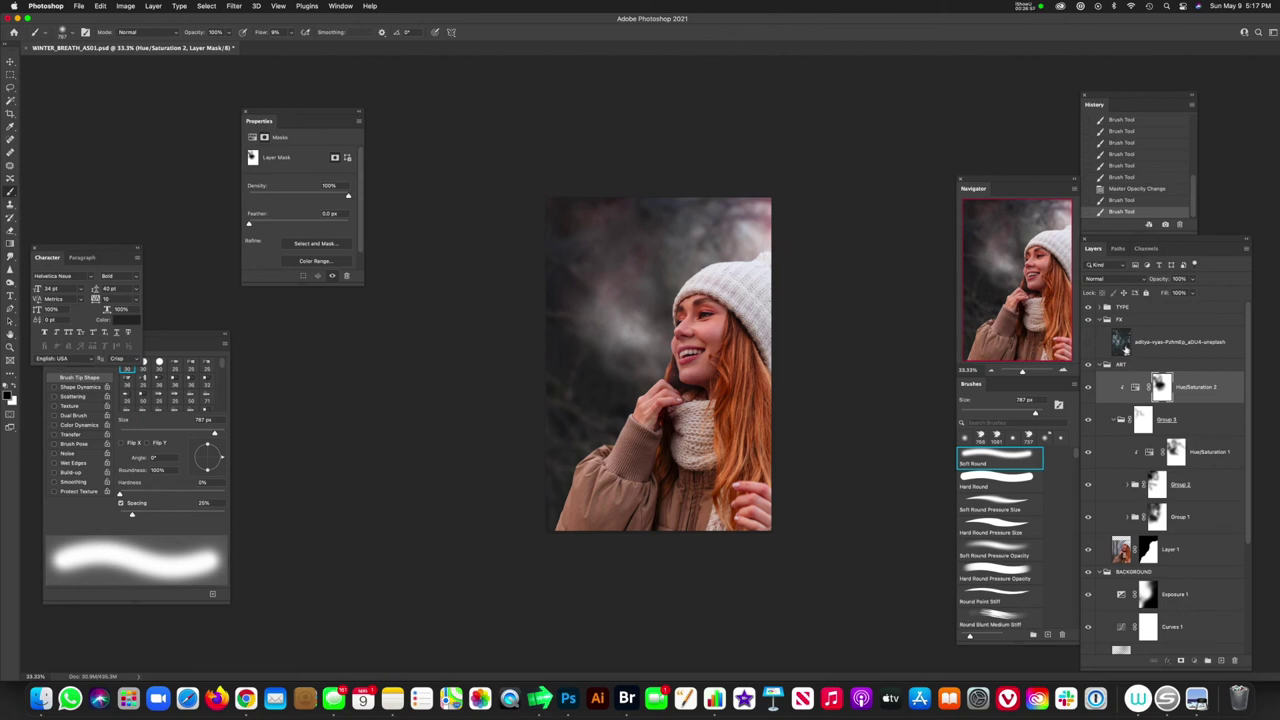
# Step: Show the snow overlay layer in the FX group and set its blend mode to Screen
pyautogui.click(1125, 348)
pyautogui.click(1101, 366)
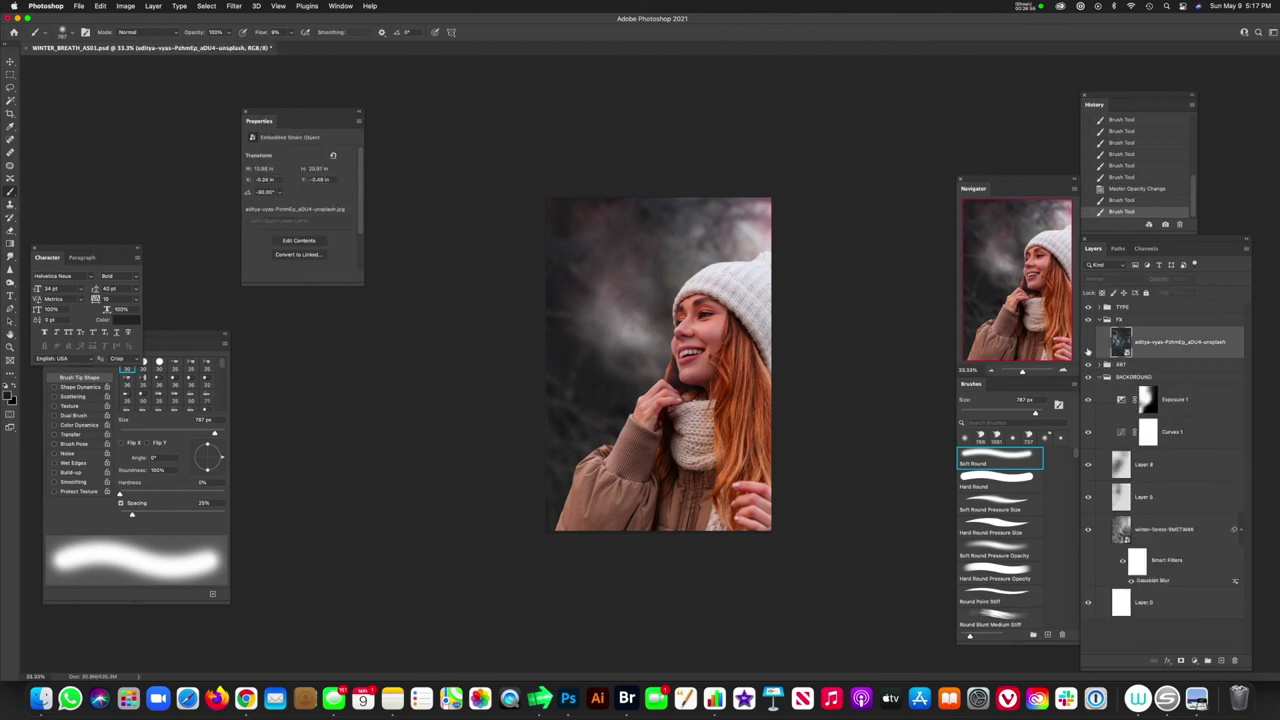
pyautogui.click(1088, 343)
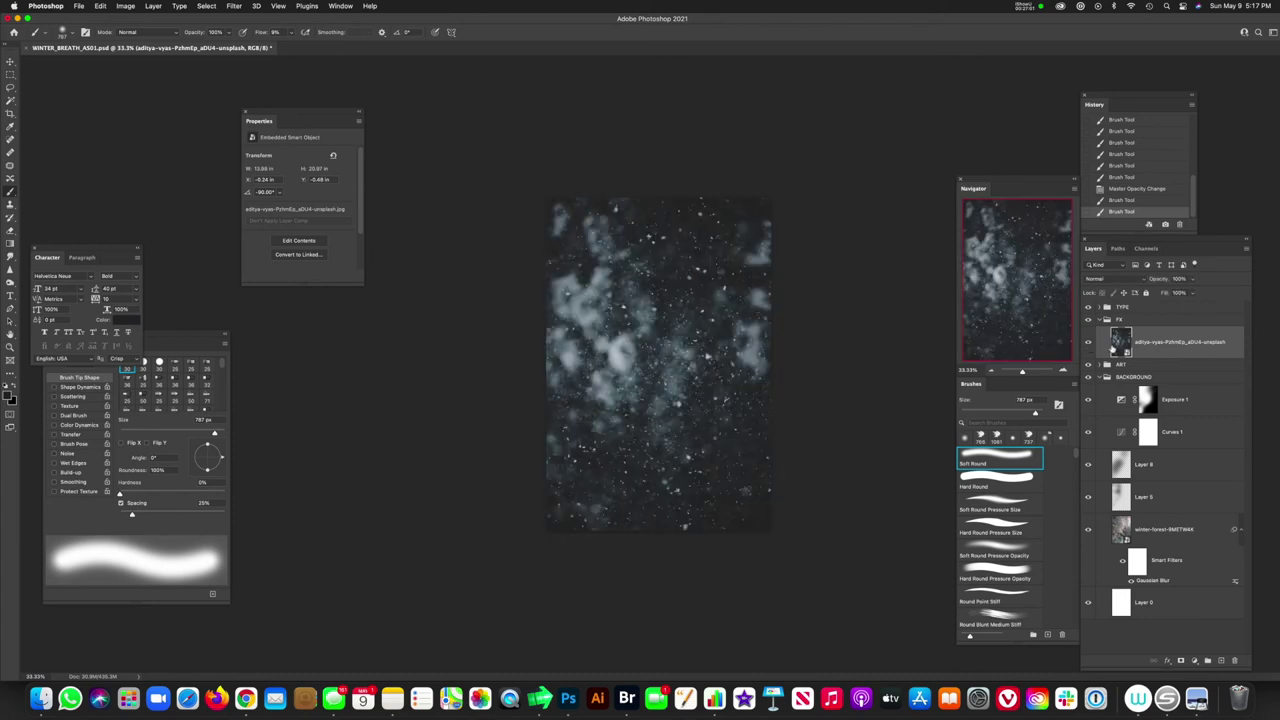
pyautogui.click(1120, 280)
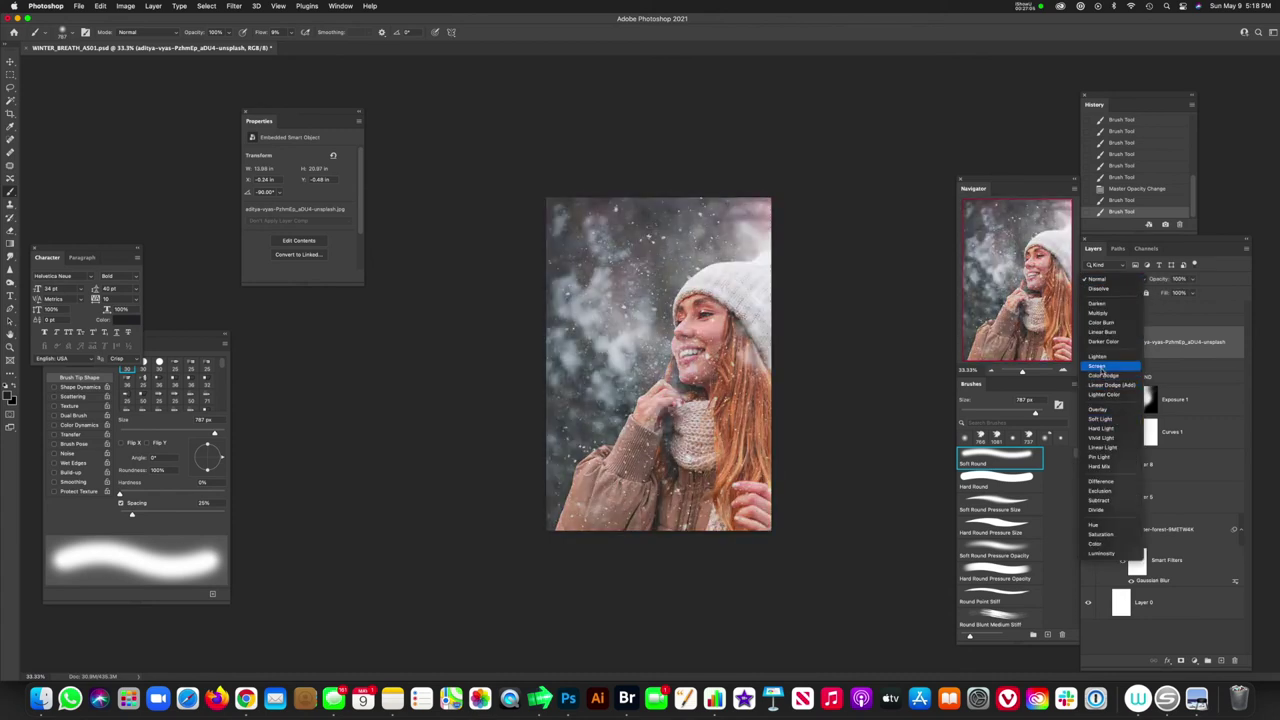
pyautogui.click(1100, 366)
# Step: Set the snow overlay's opacity to 21% and mask the snow off the woman's face and hand
pyautogui.click(1193, 280)
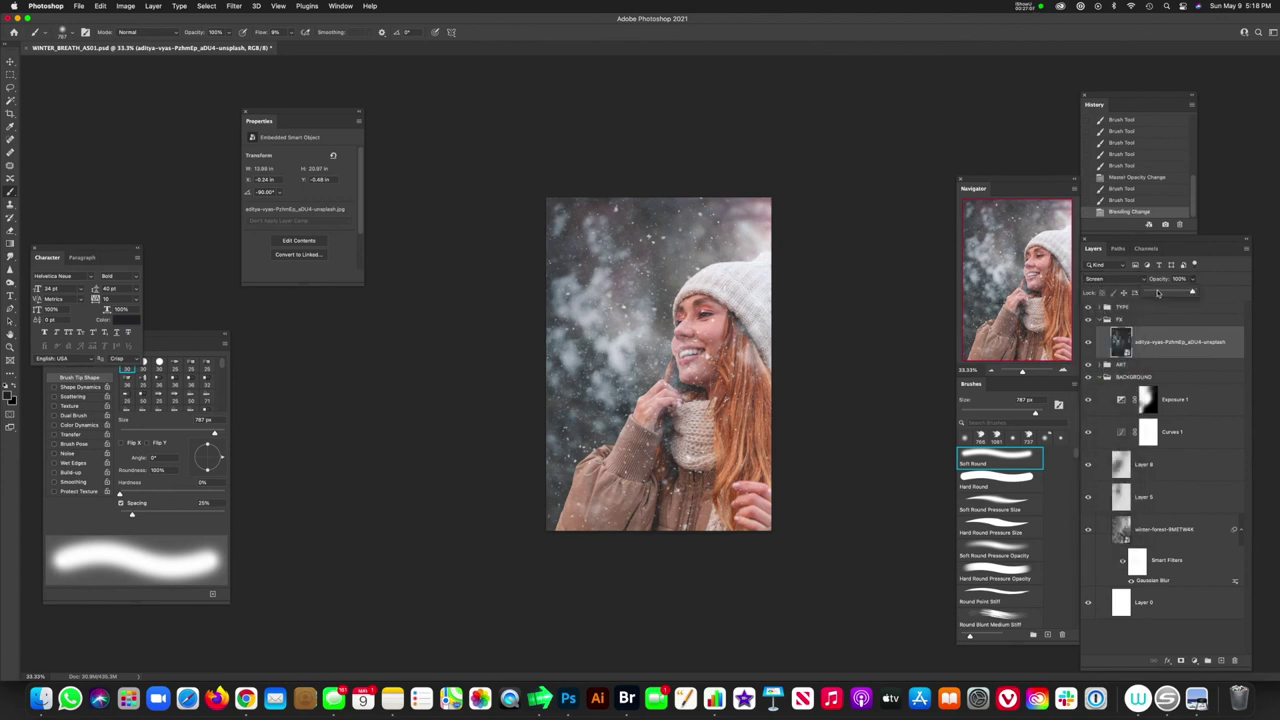
pyautogui.click(1157, 293)
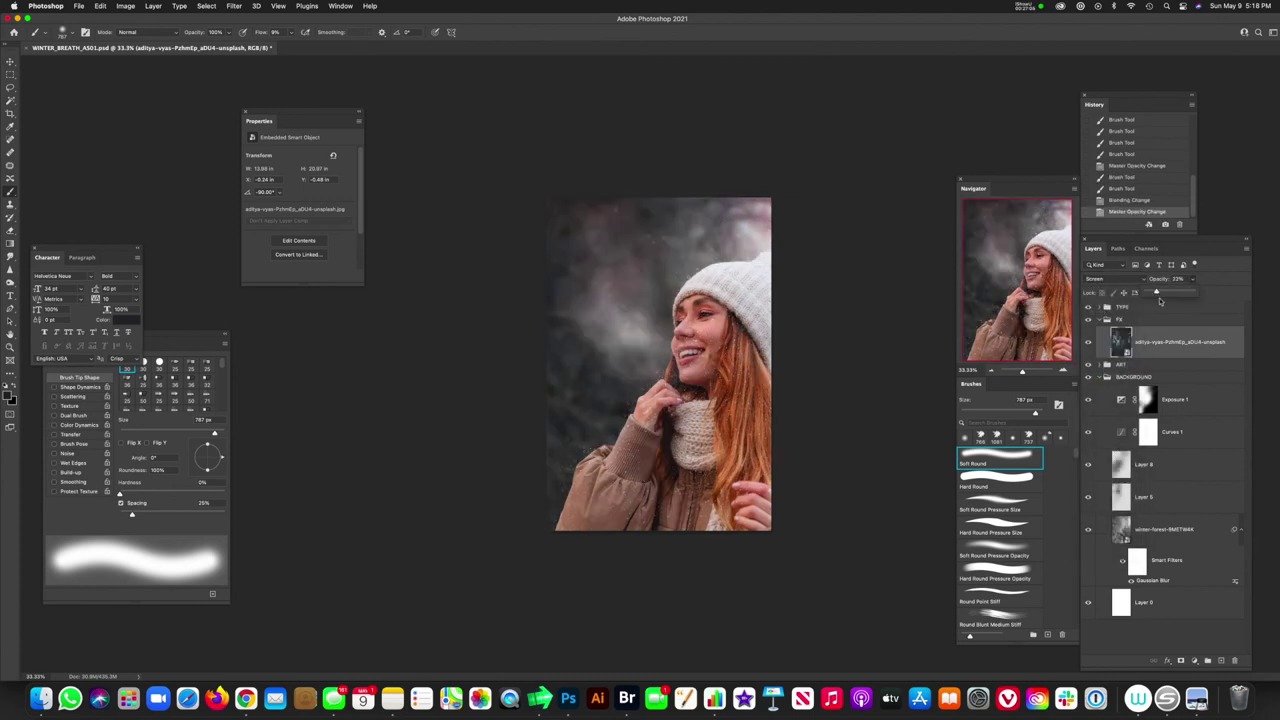
pyautogui.moveTo(1158, 294); pyautogui.dragTo(1157, 293)
pyautogui.click(1181, 661)
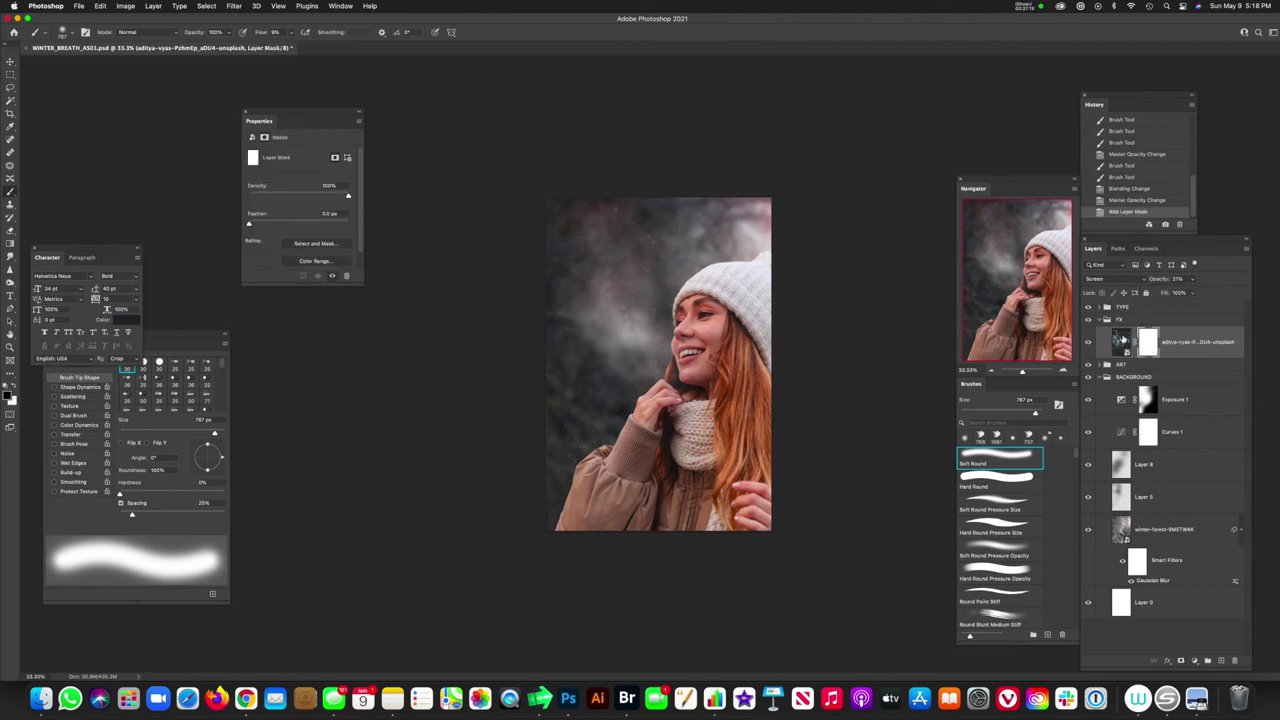
pyautogui.moveTo(724, 364)
pyautogui.mouseDown()
pyautogui.moveTo(663, 364)
pyautogui.moveTo(688, 384)
pyautogui.moveTo(676, 420)
pyautogui.mouseUp()
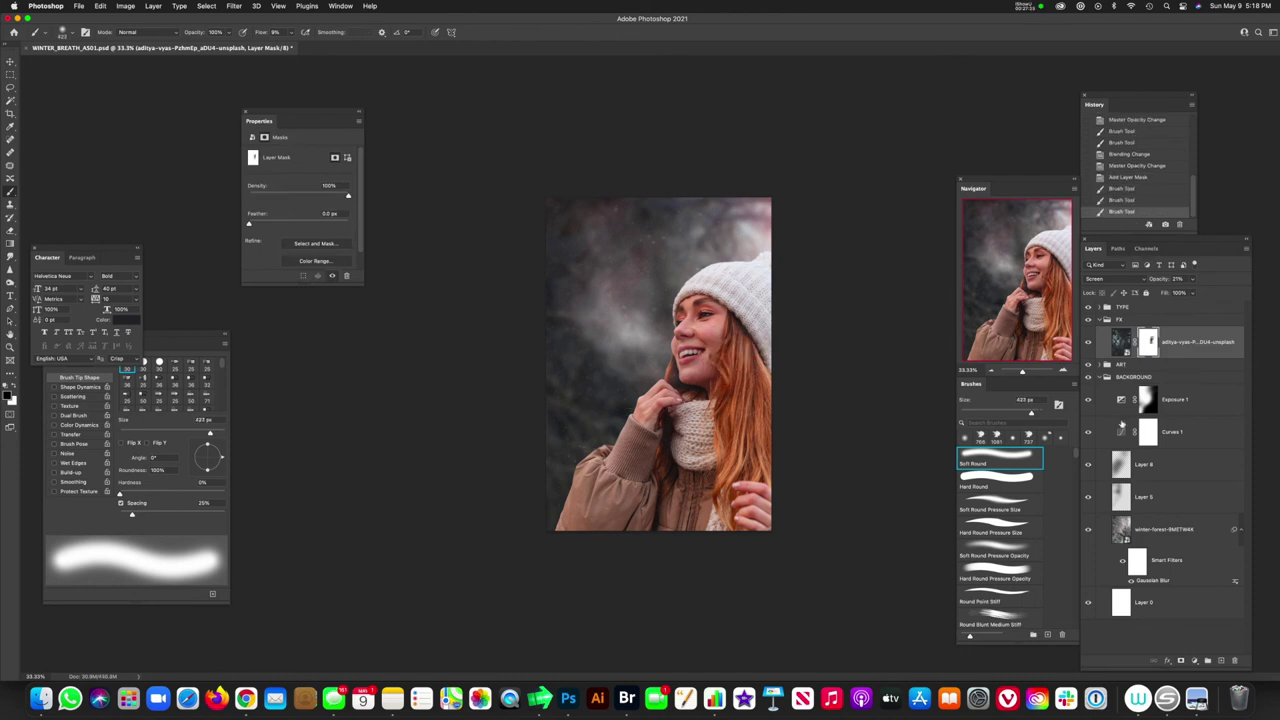
# Step: Add a Color Balance adjustment layer above the snow overlay with midtones at Cyan/Red -13 and Magenta/Green -14
pyautogui.click(1193, 661)
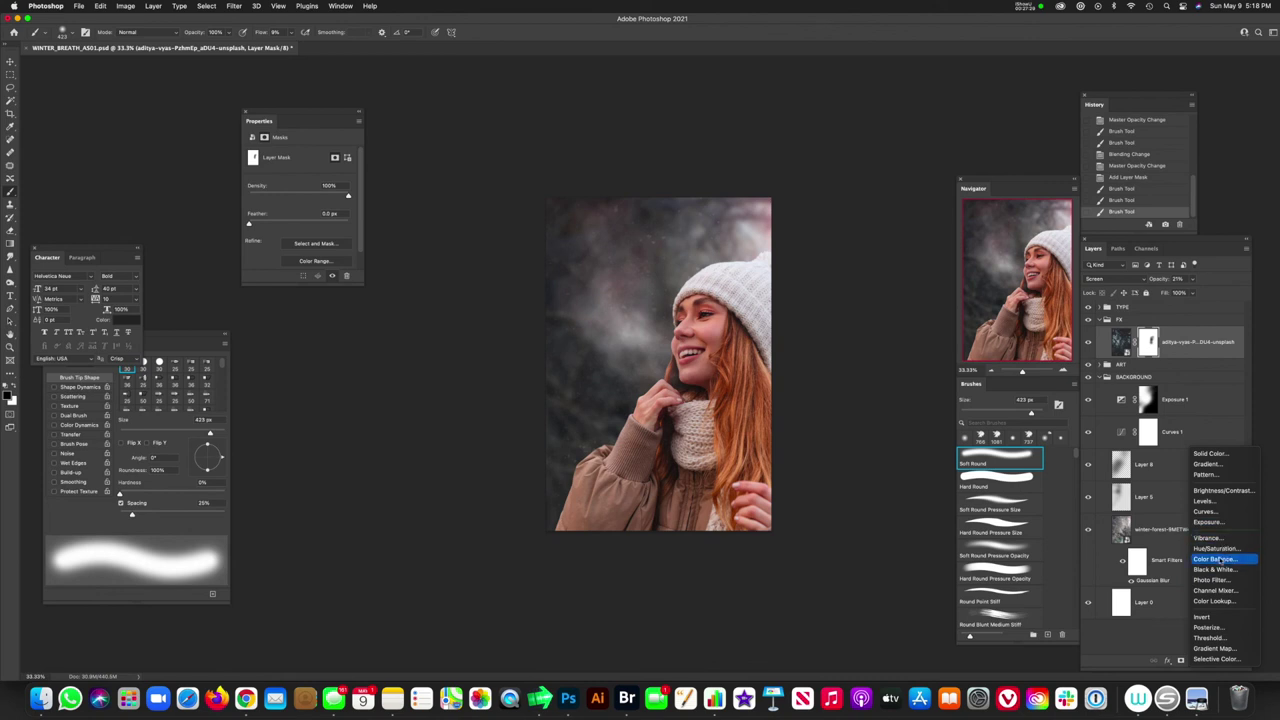
pyautogui.click(1220, 559)
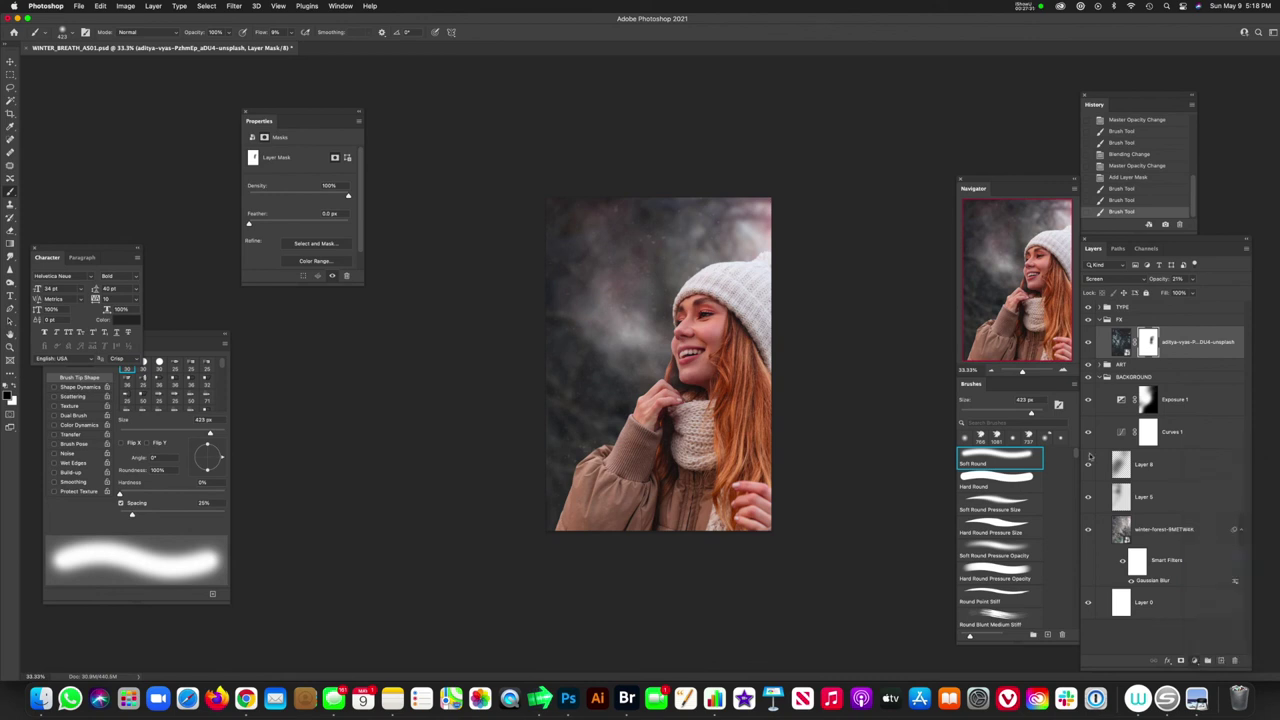
pyautogui.moveTo(285, 180); pyautogui.dragTo(282, 198)
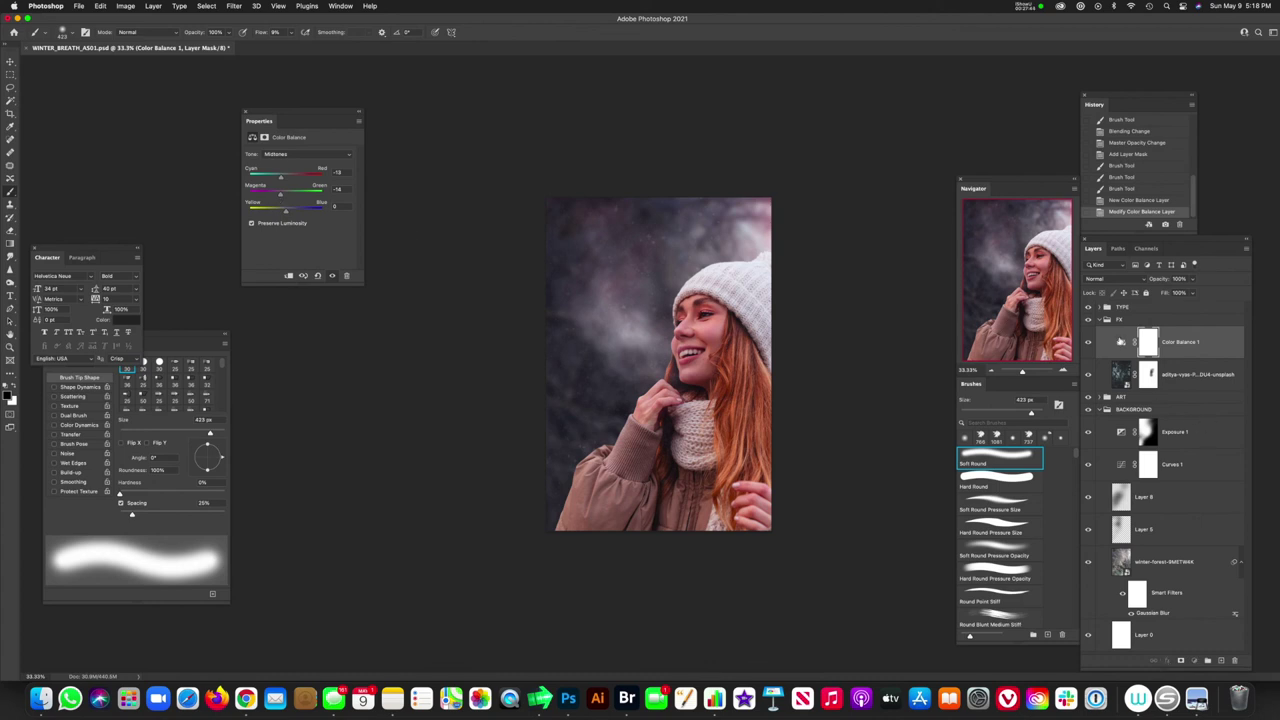
pyautogui.click(1118, 342)
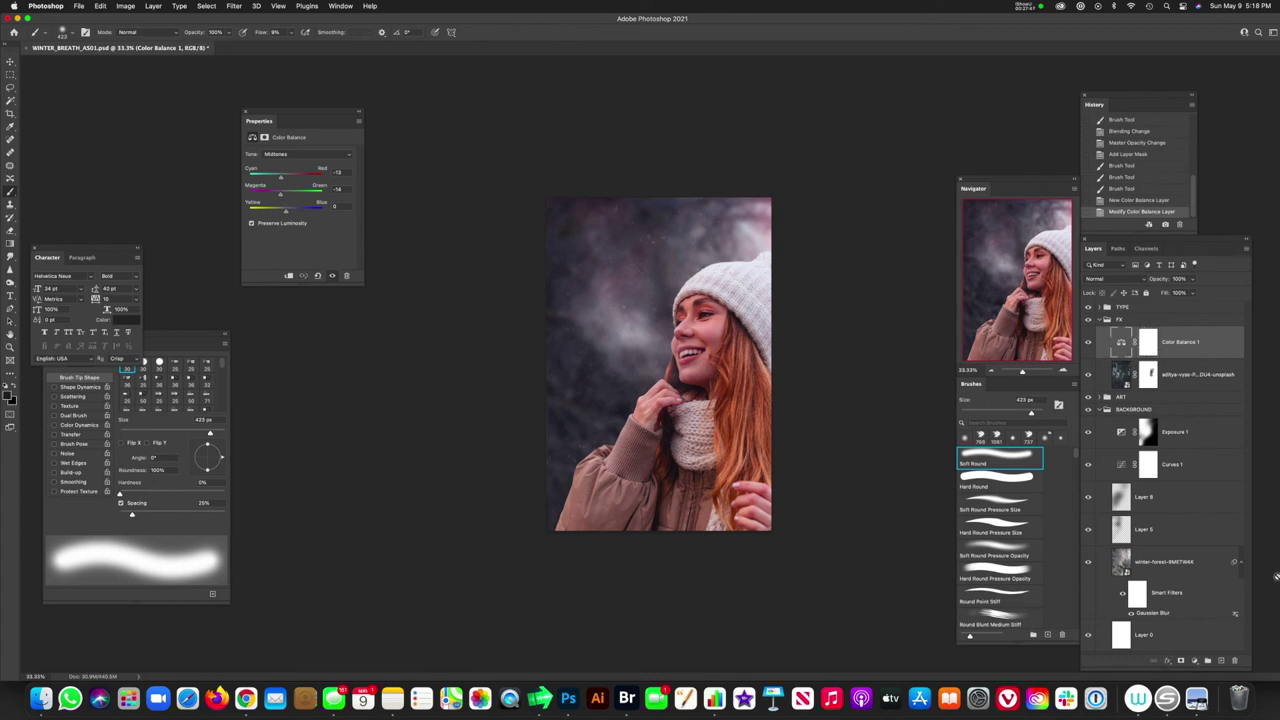
# Step: Create a new layer named n6 above the Color Balance layer, in Overlay mode and filled with 50% gray
pyautogui.keyDown('alt'); pyautogui.click(1221, 663); pyautogui.keyUp('alt')
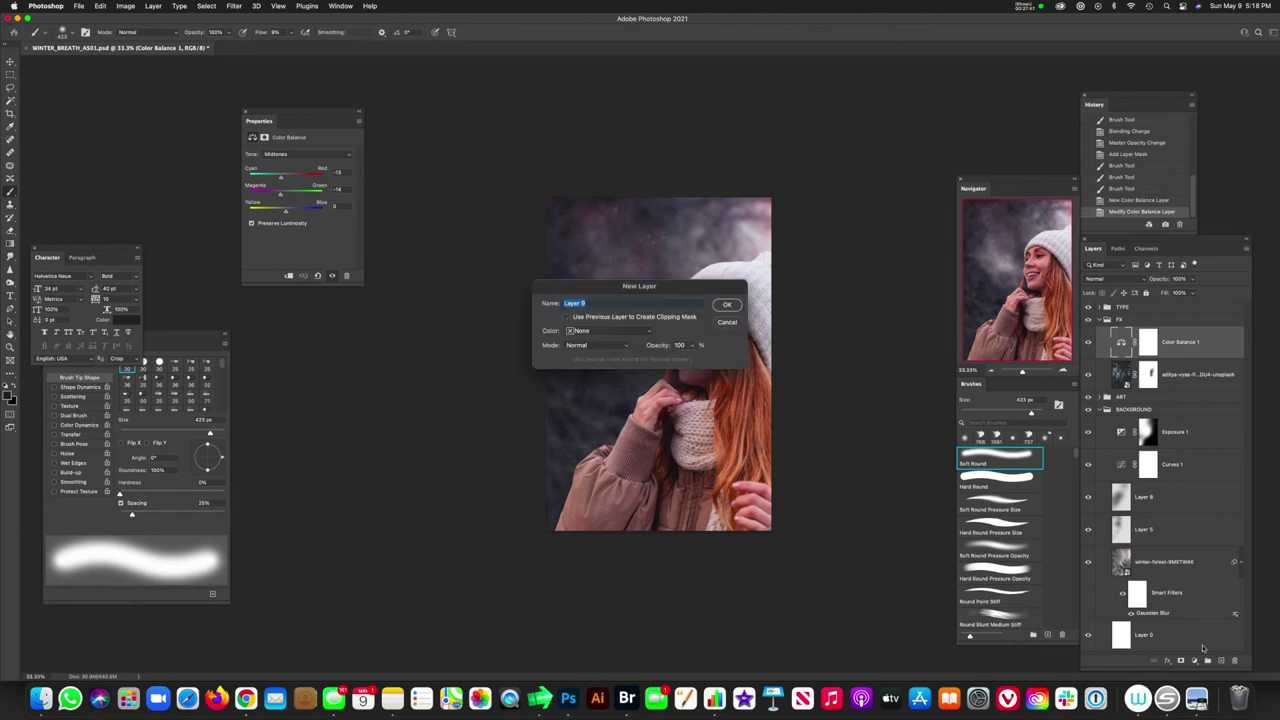
pyautogui.write('f')
pyautogui.click(594, 348)
pyautogui.click(590, 482)
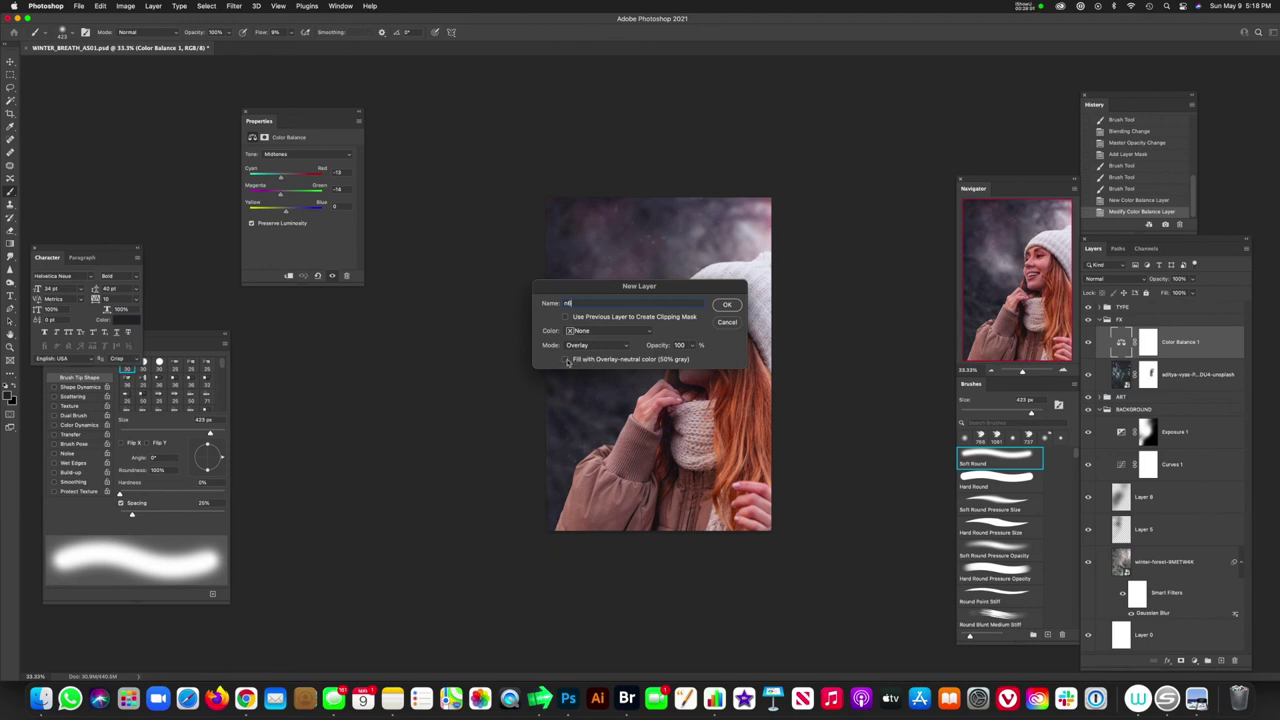
pyautogui.click(567, 361)
pyautogui.click(726, 304)
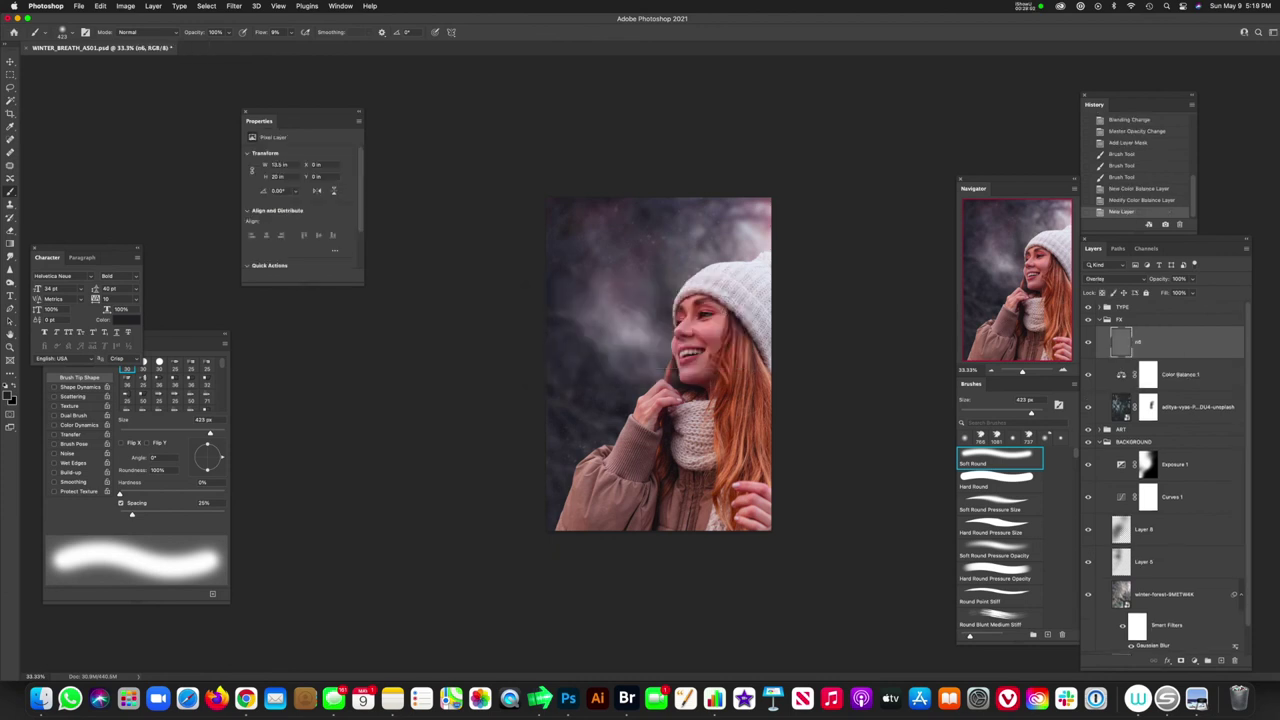
# Step: Apply the Add Noise filter to the gray n6 layer with a 6% amount, Gaussian distribution and Monochromatic on
pyautogui.click(234, 6)
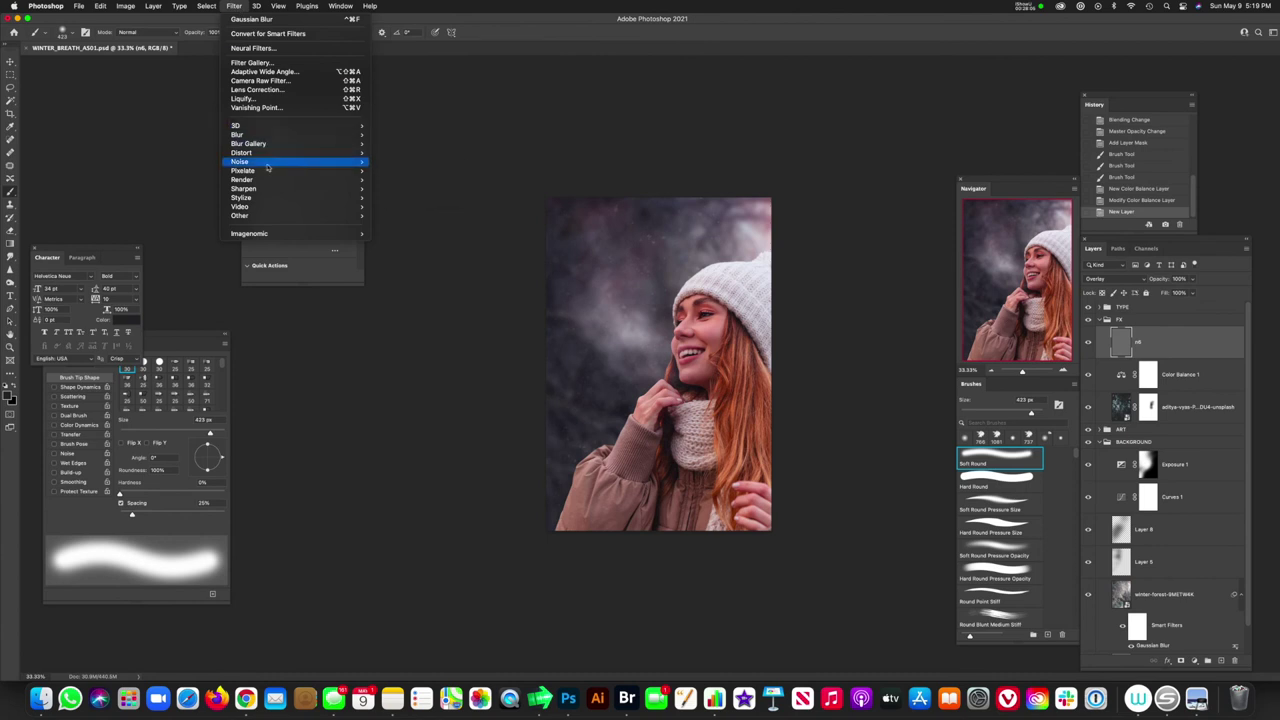
pyautogui.moveTo(274, 167)
pyautogui.click(398, 161)
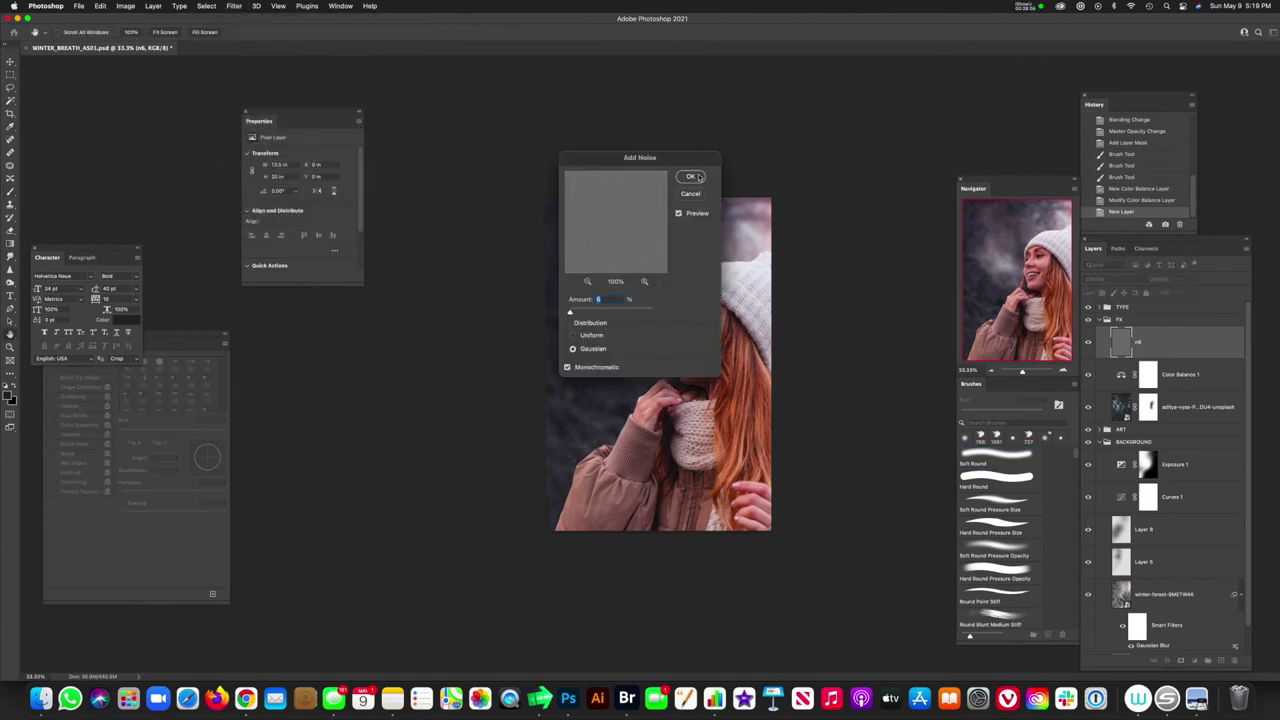
pyautogui.click(692, 177)
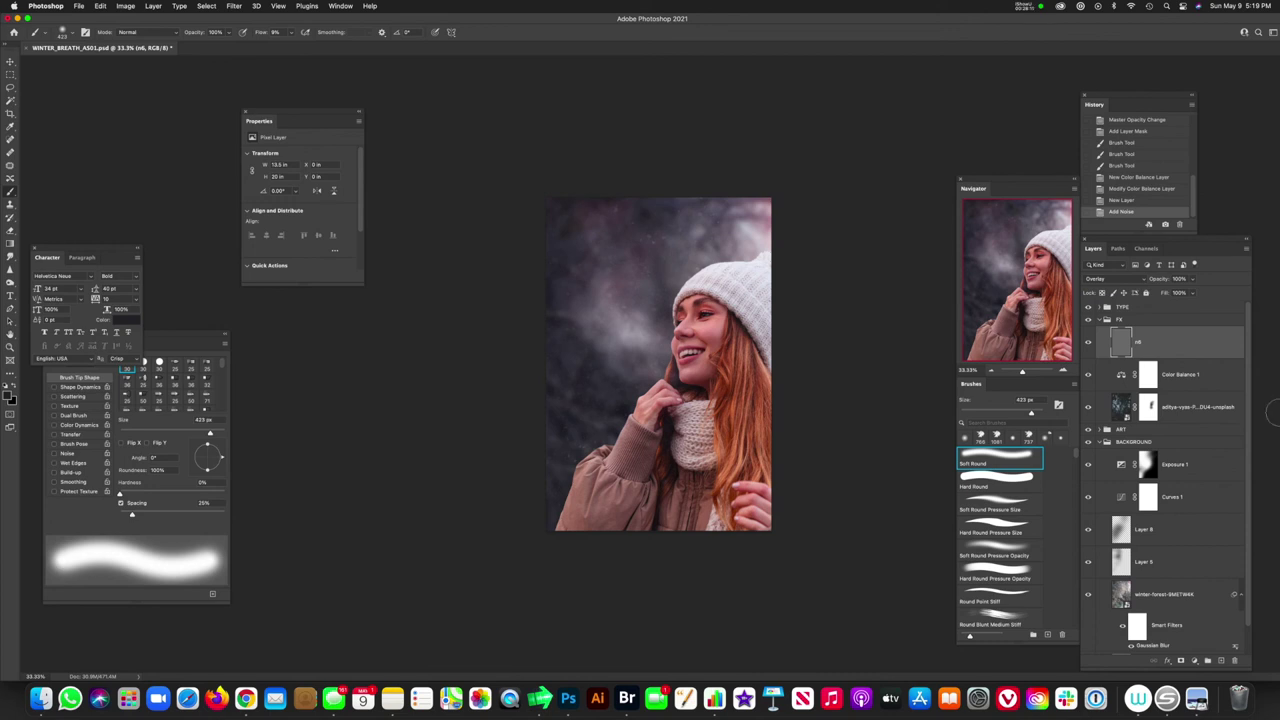